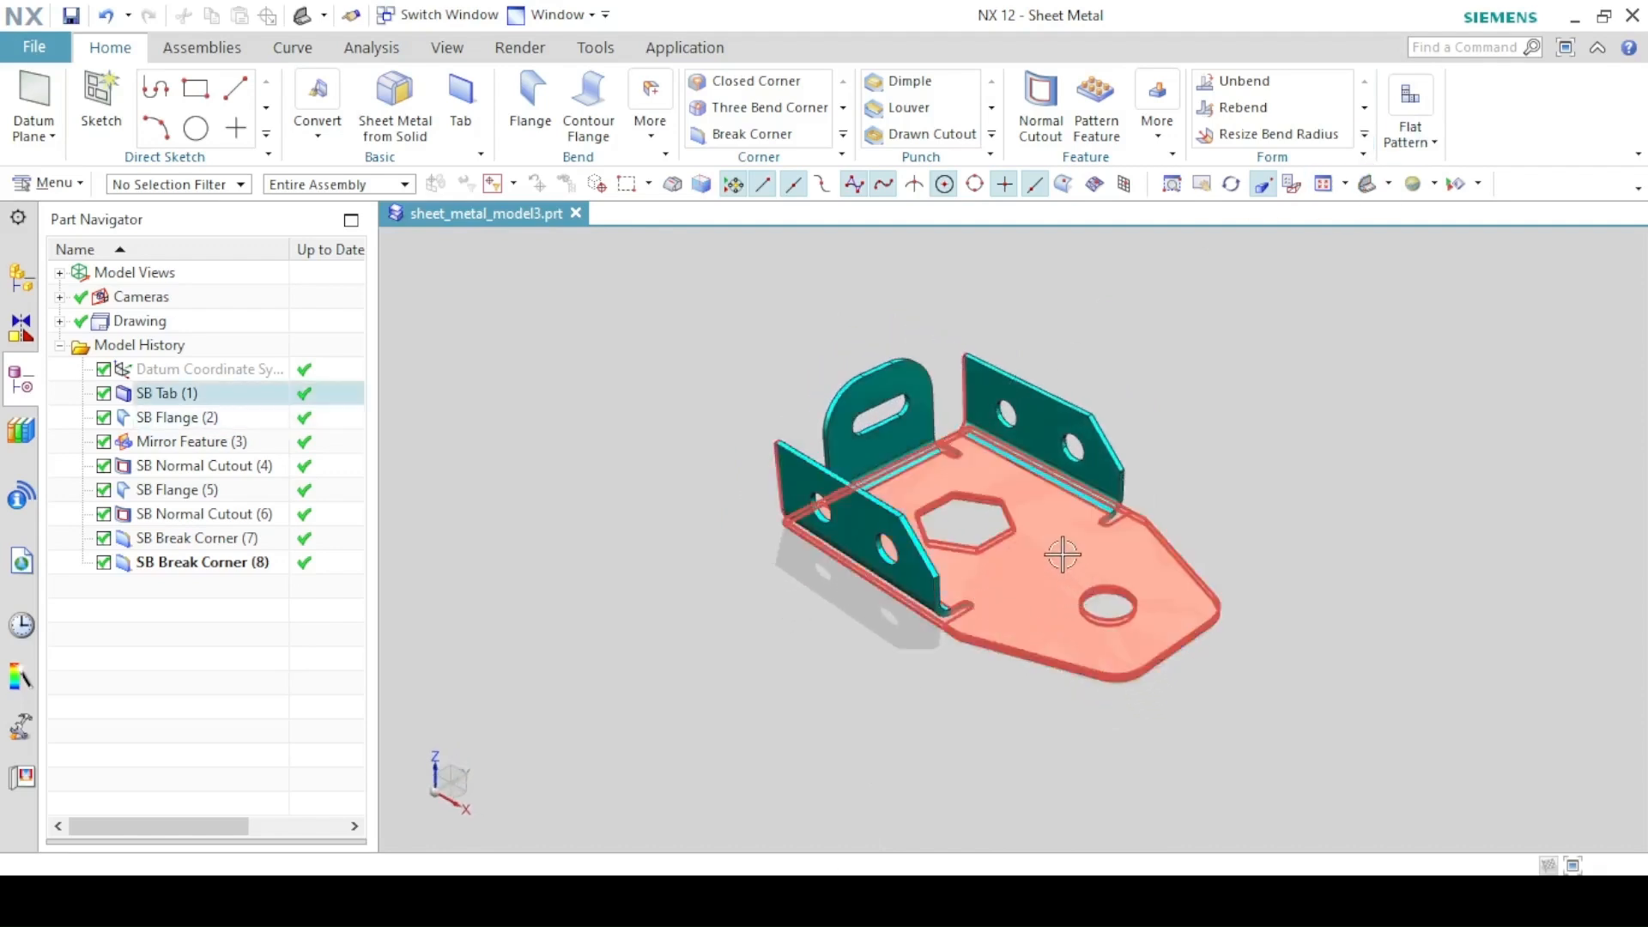
click(1009, 502)
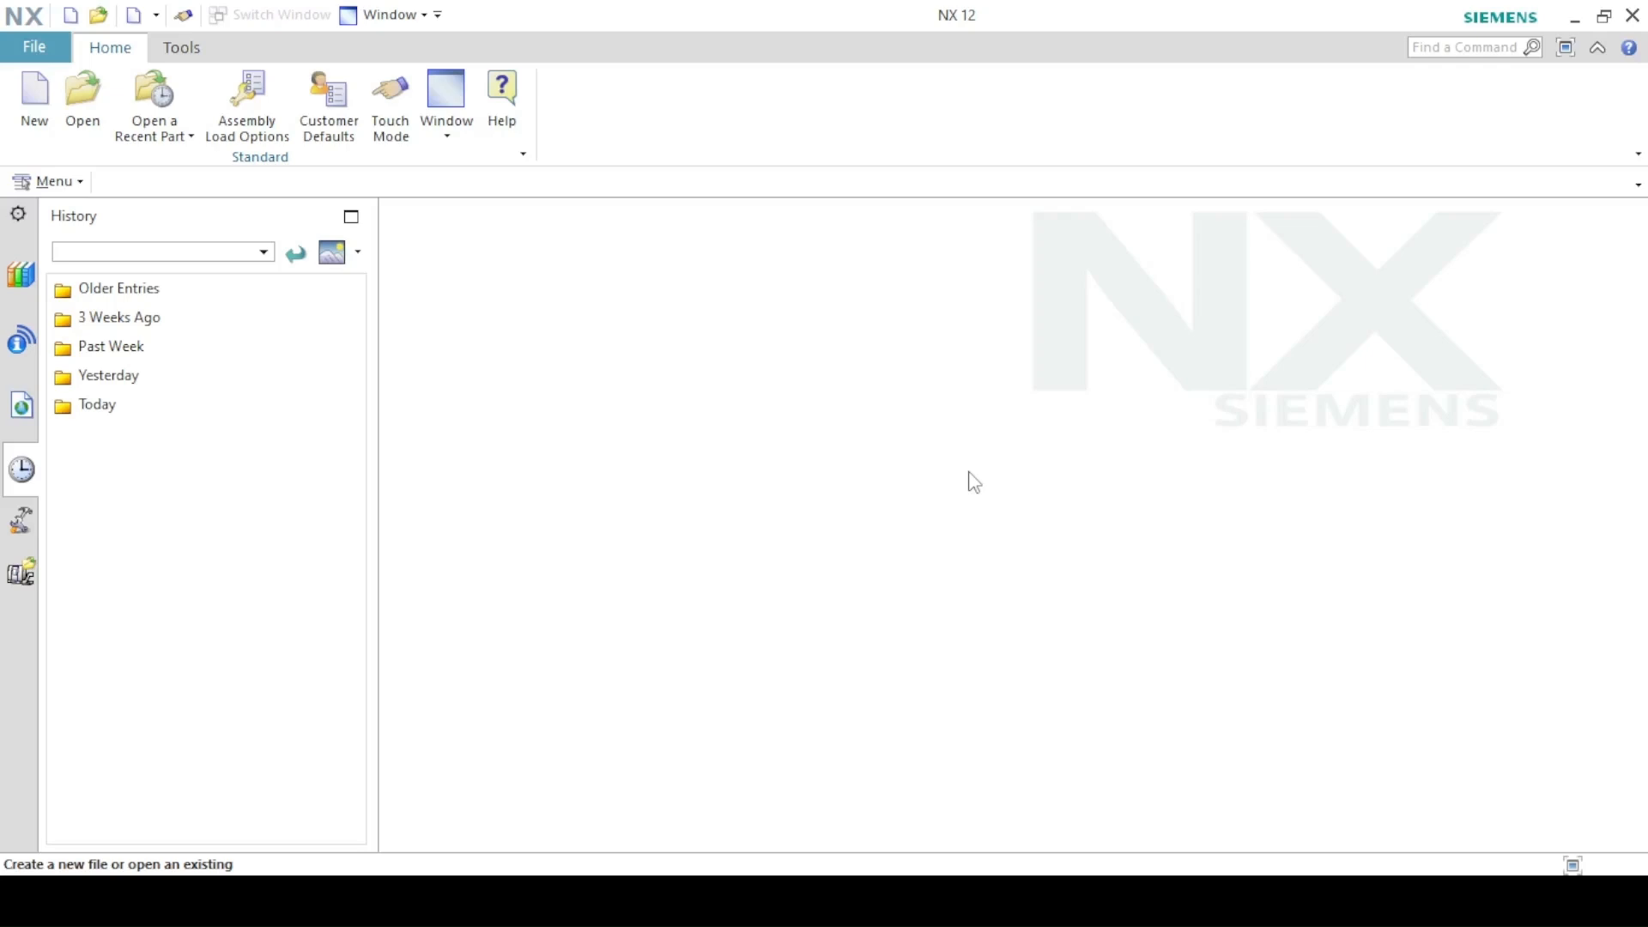
- Create a new millimetre part from the Sheet Metal template, named sheet_metal_model3.prt
click(27, 98)
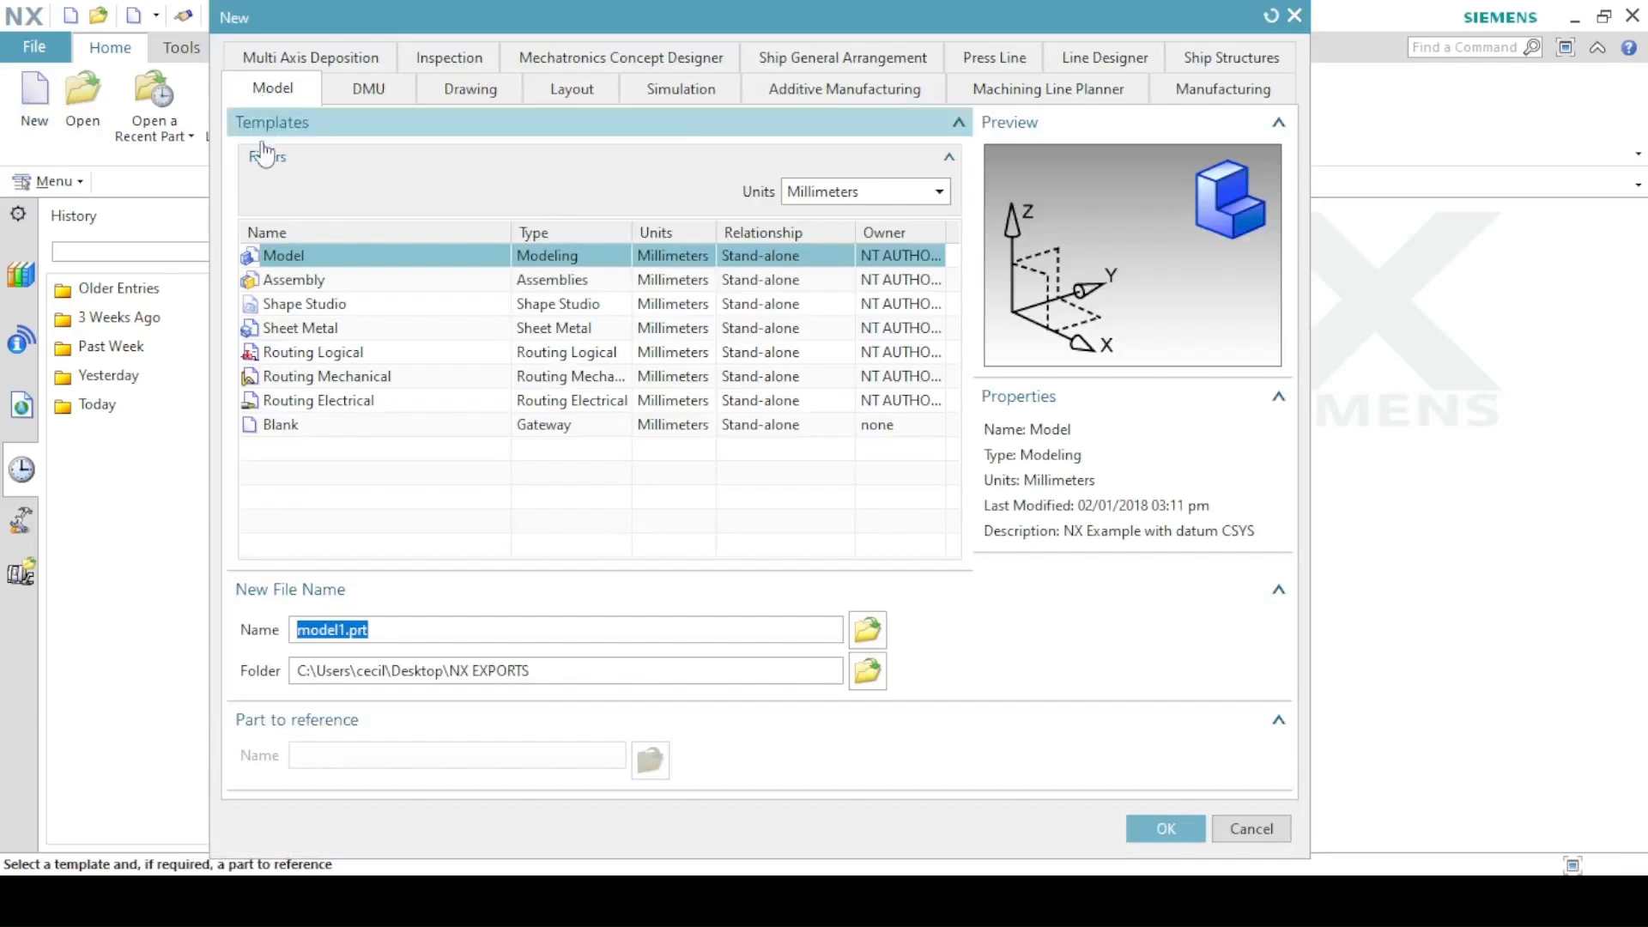
click(292, 333)
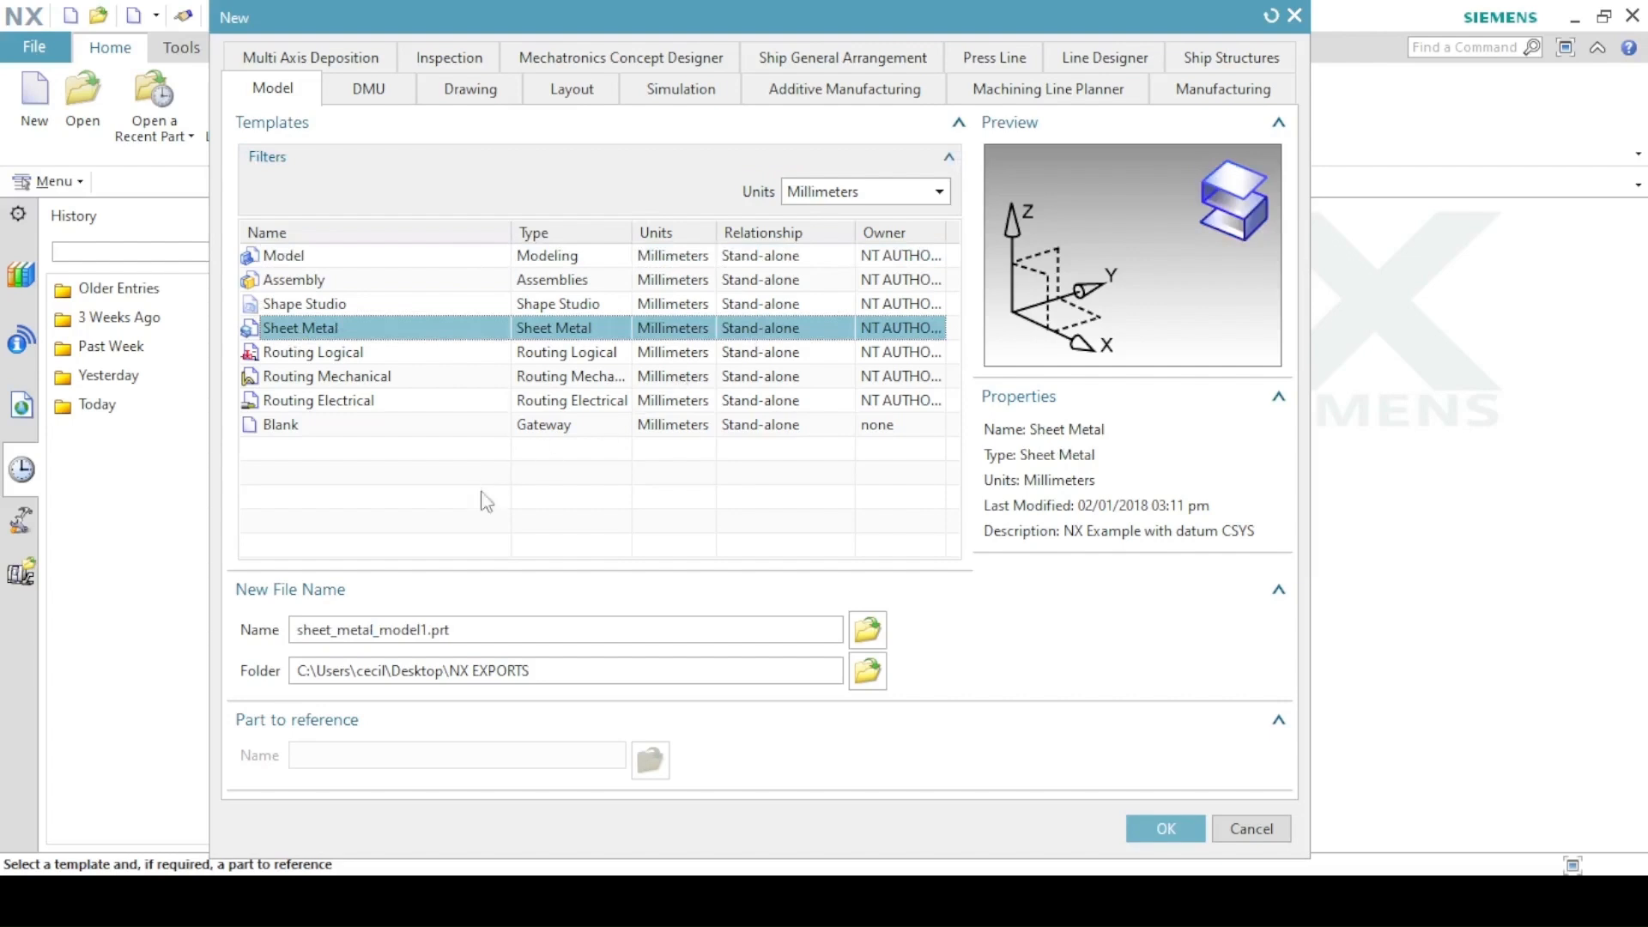
click(426, 631)
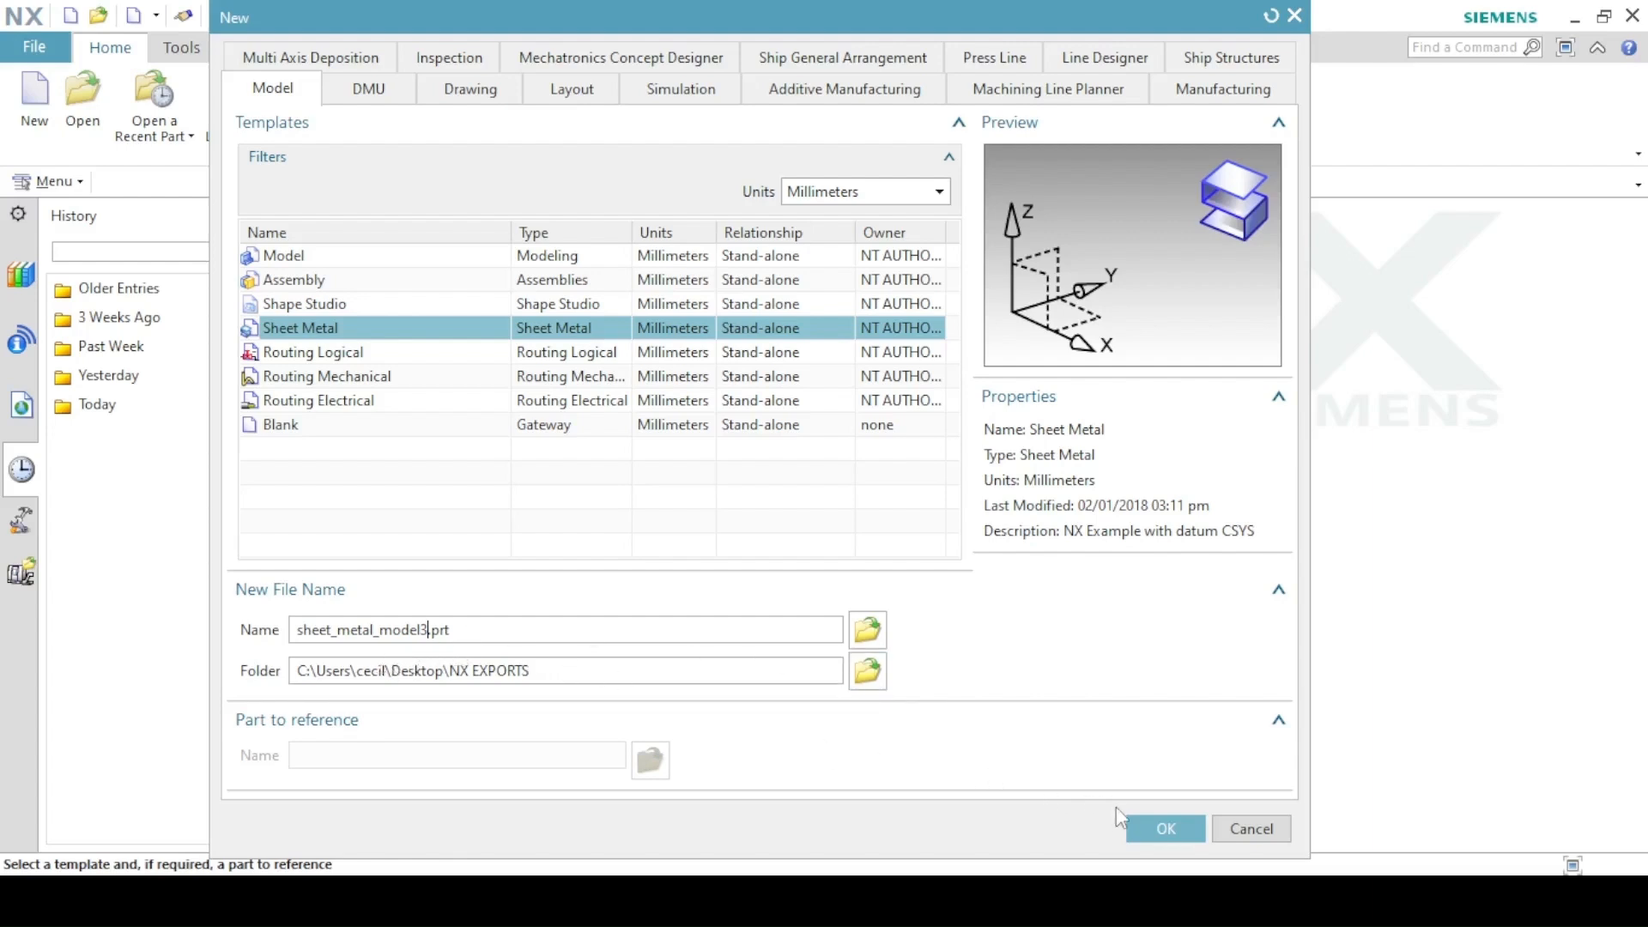
click(1150, 824)
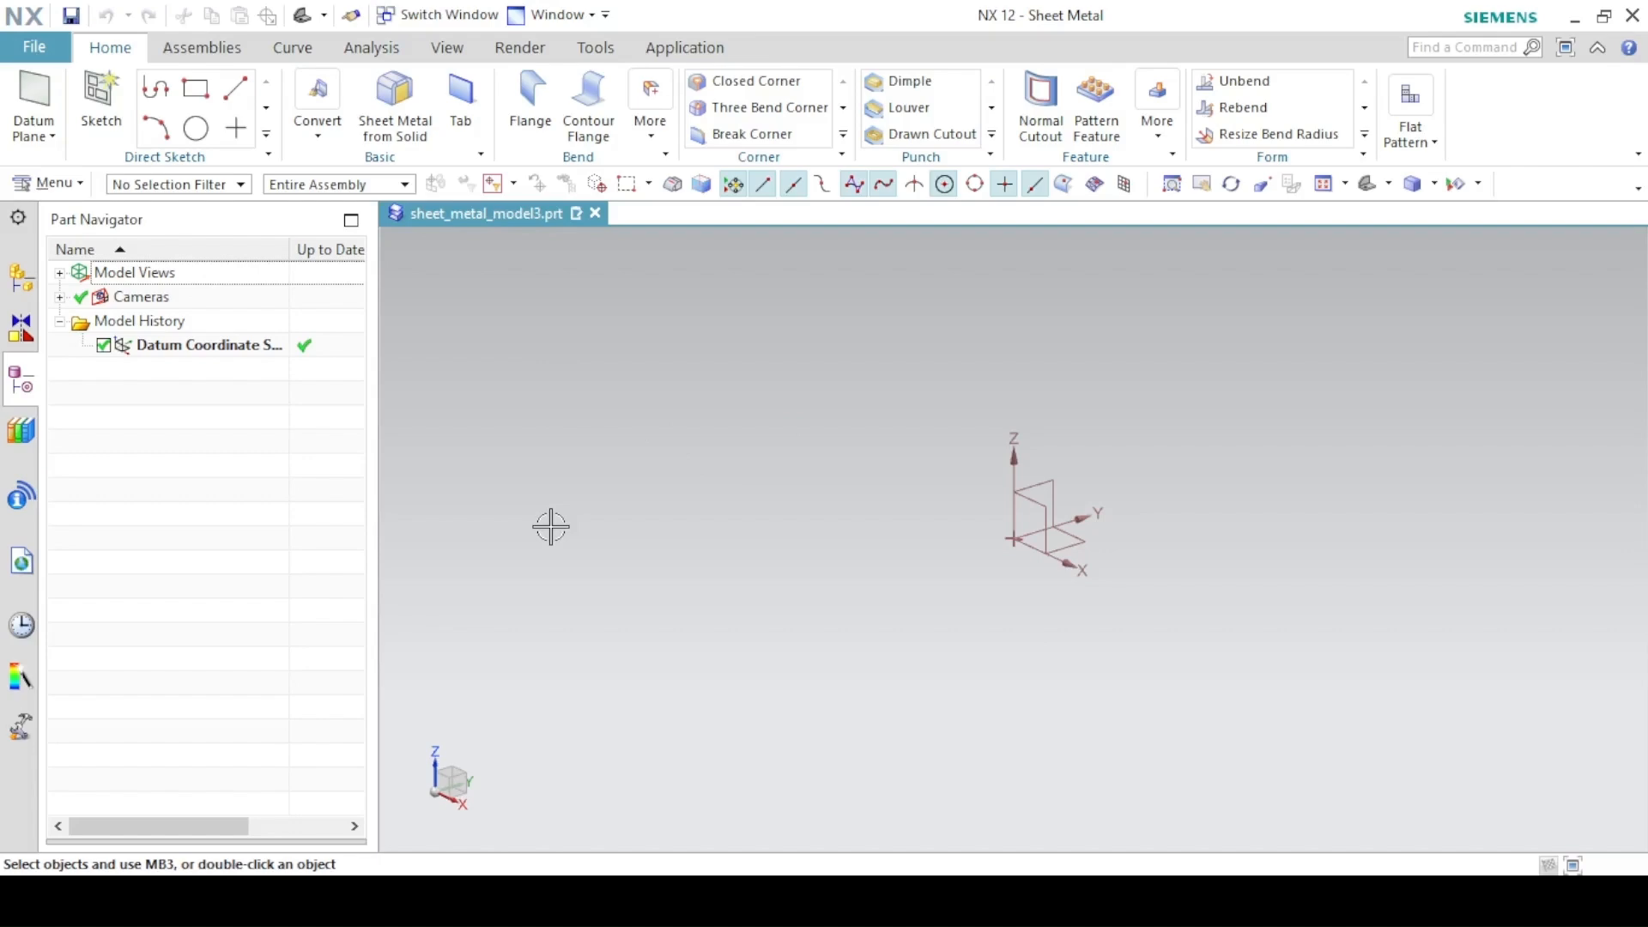
- Consult the PDF drawing and set the global sheet metal preferences to 1 mm material thickness and 2 mm bend radius
click(628, 895)
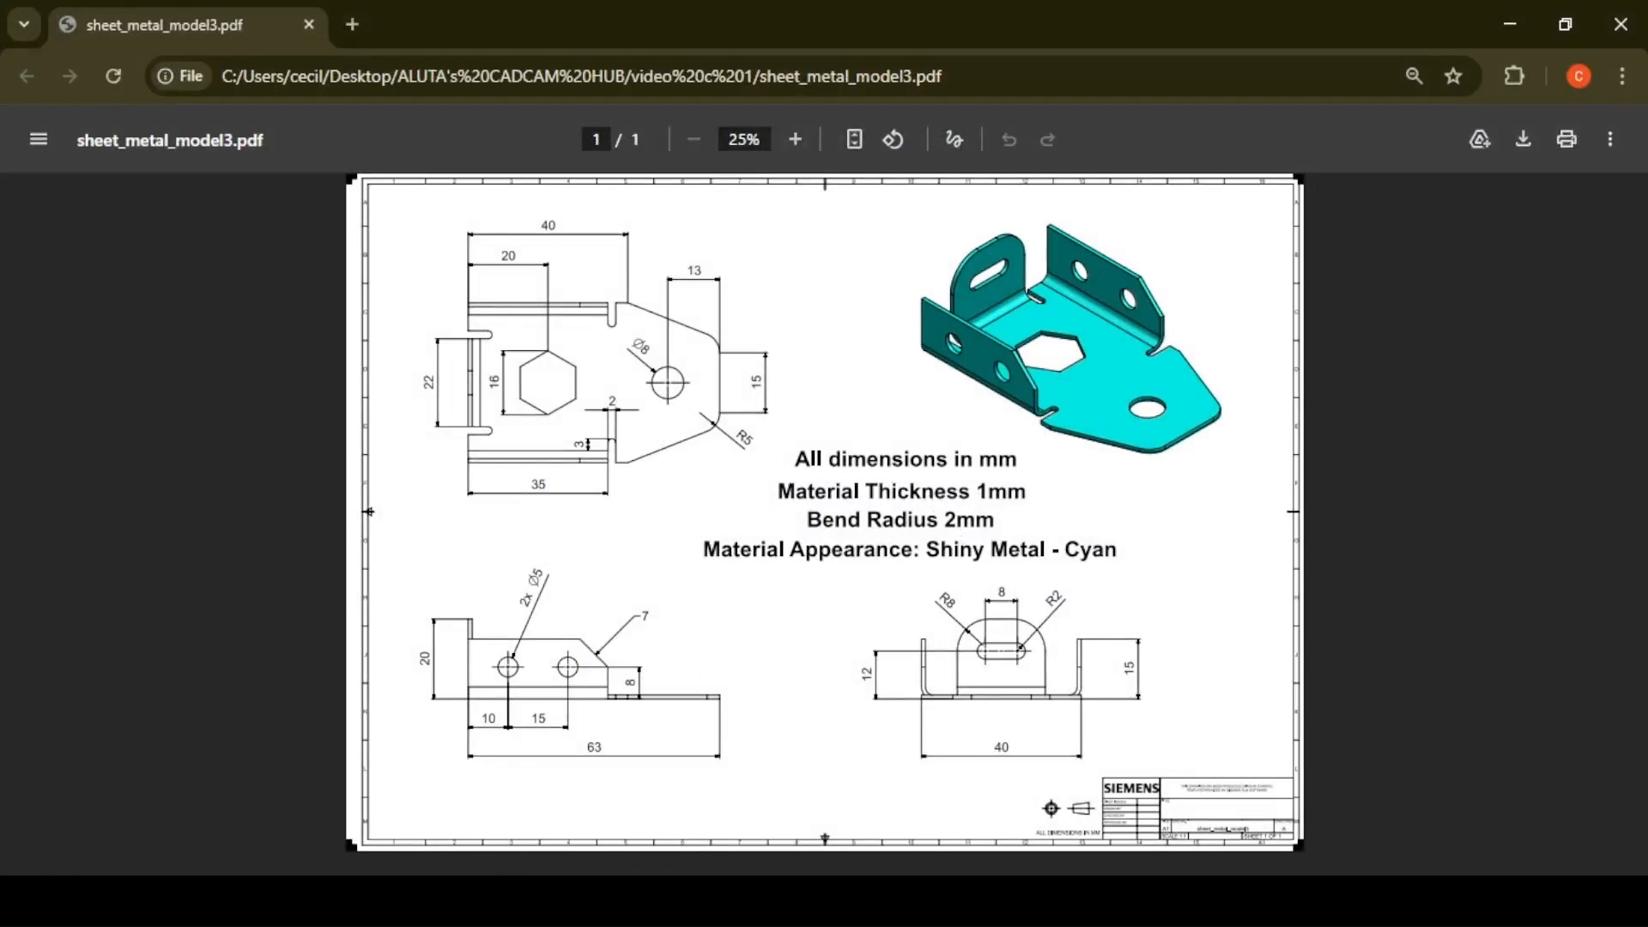
click(547, 895)
click(39, 49)
mouse_move(86, 234)
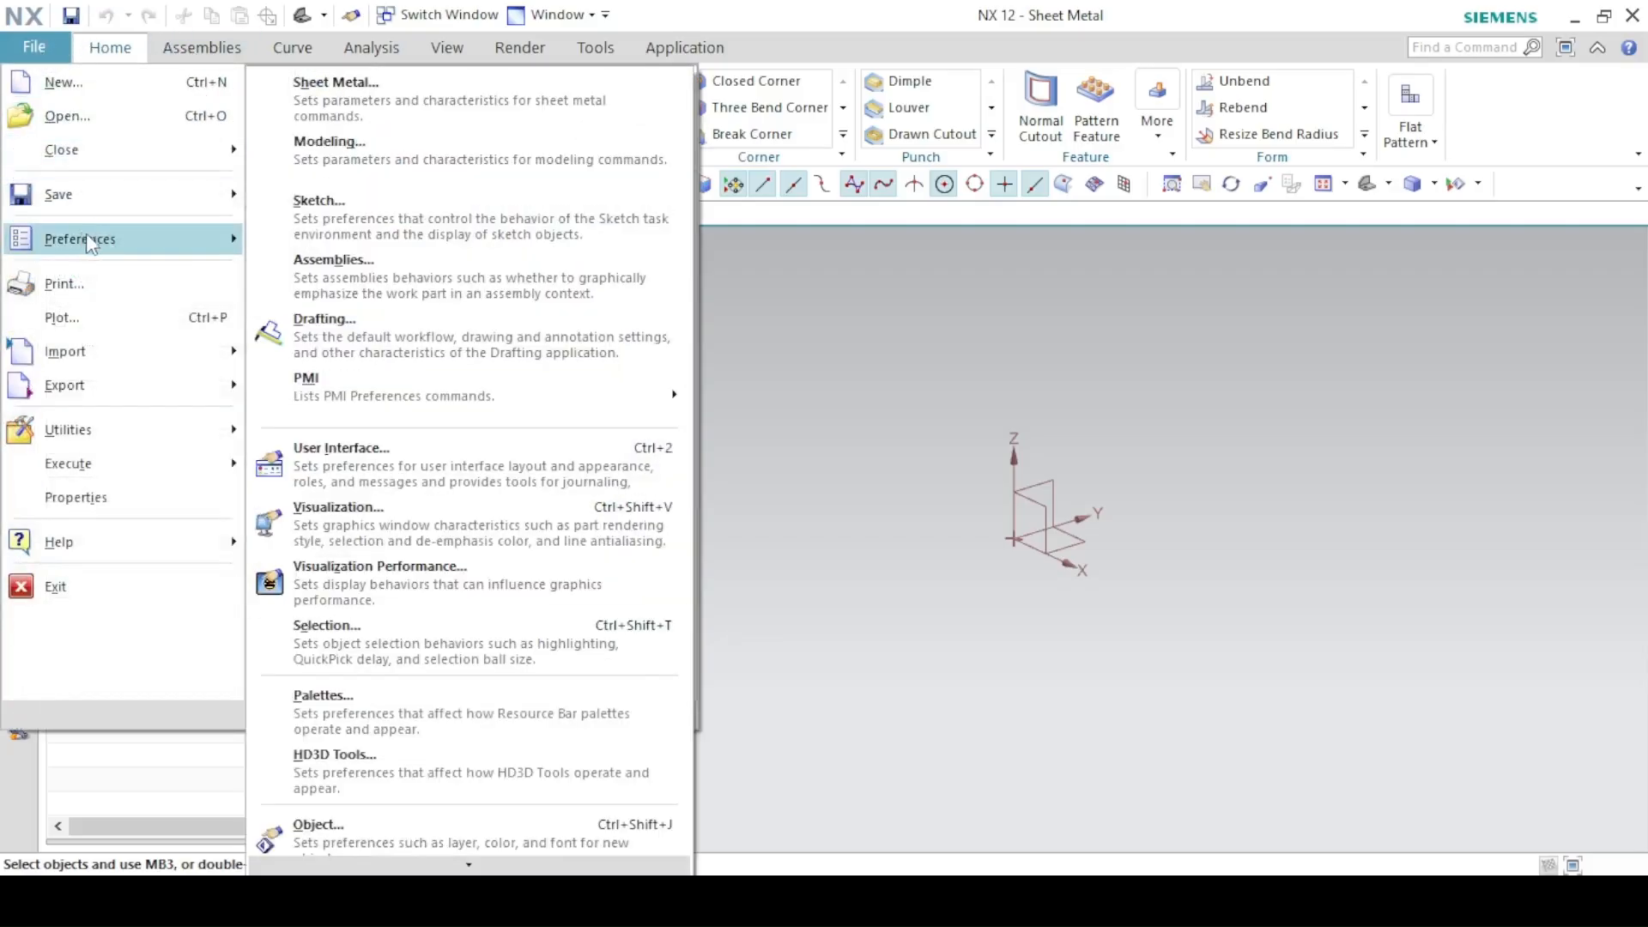
click(297, 90)
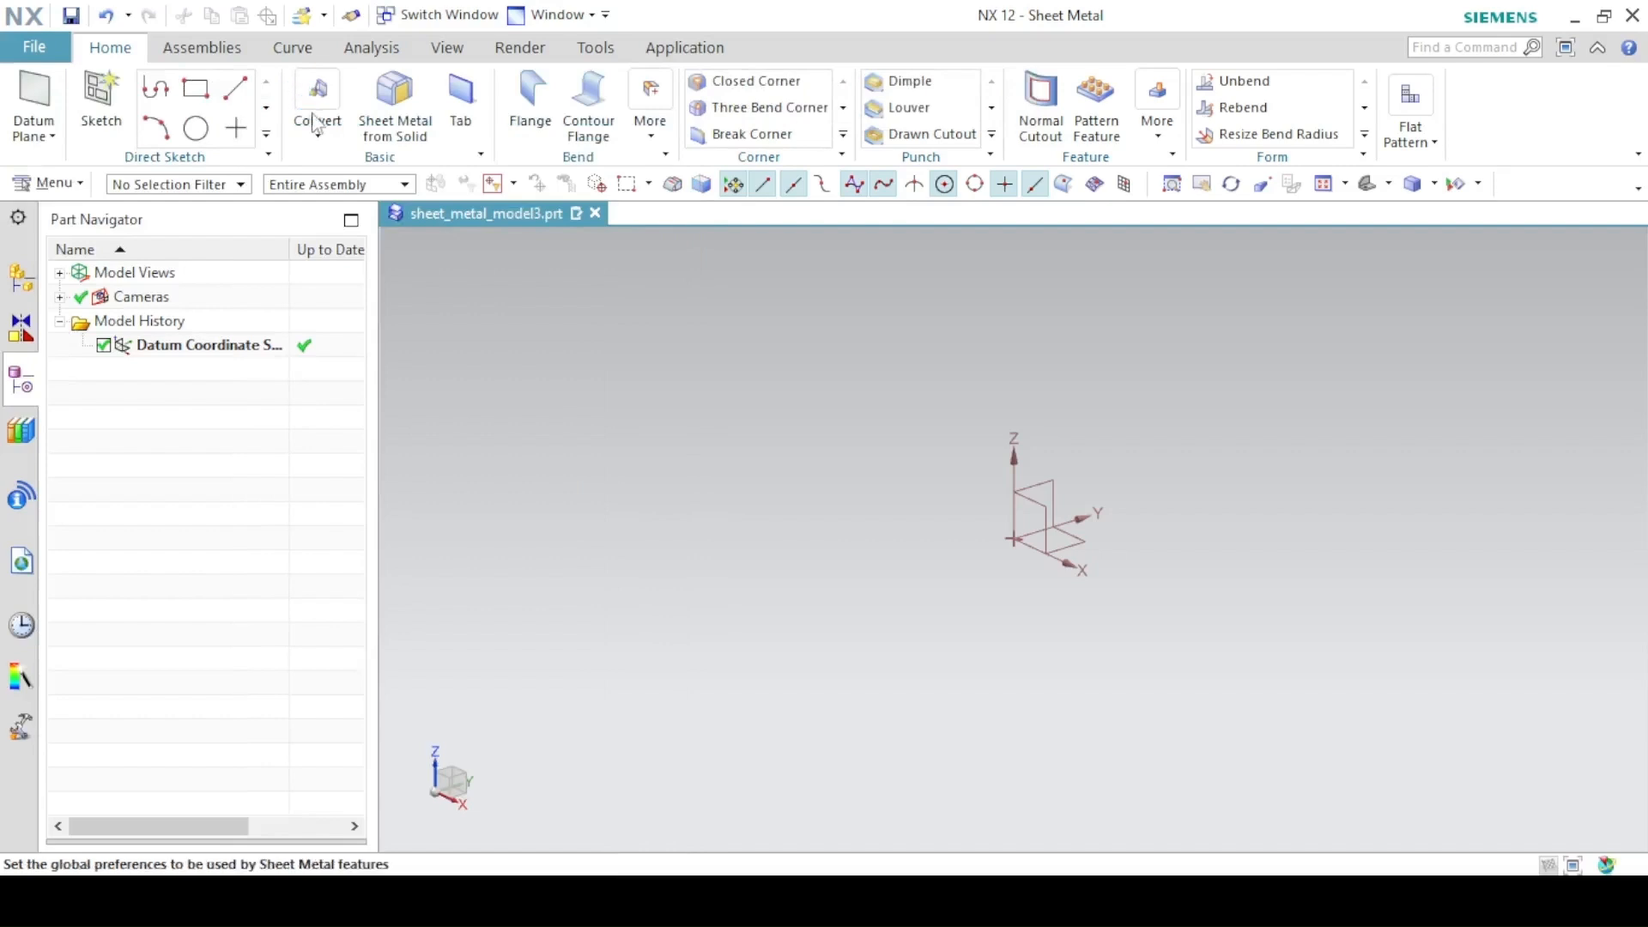
text(1)
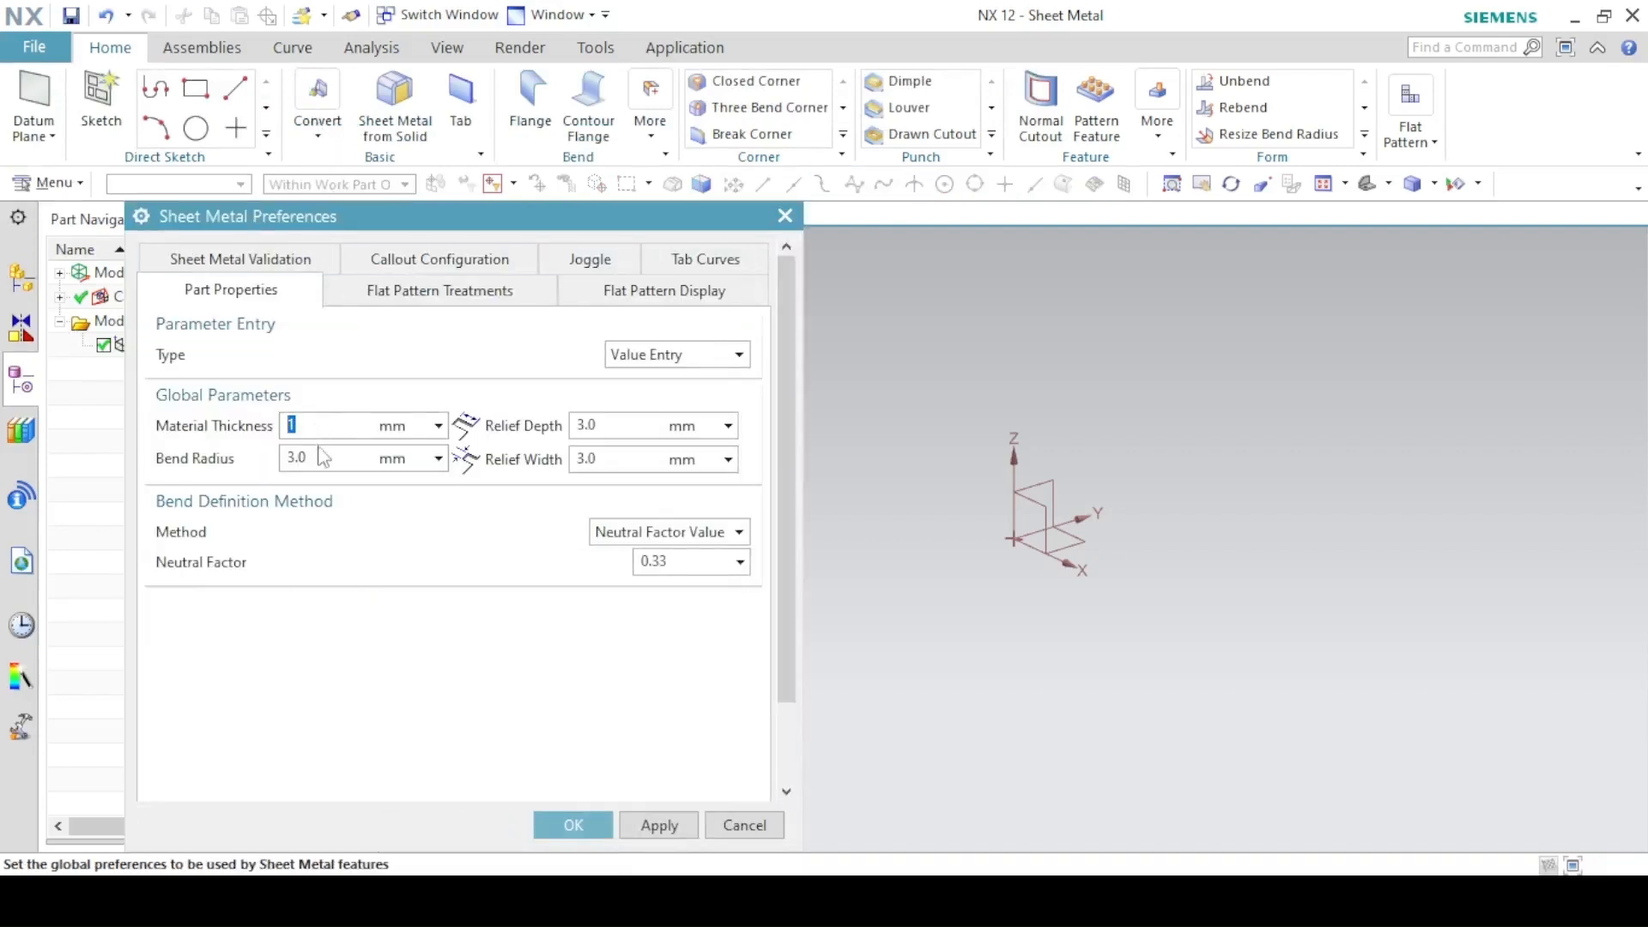
click(320, 465)
text(3)
- Check the relief dimensions in the PDF drawing and set the relief width to 2 mm in the sheet metal preferences
key(alt+Tab)
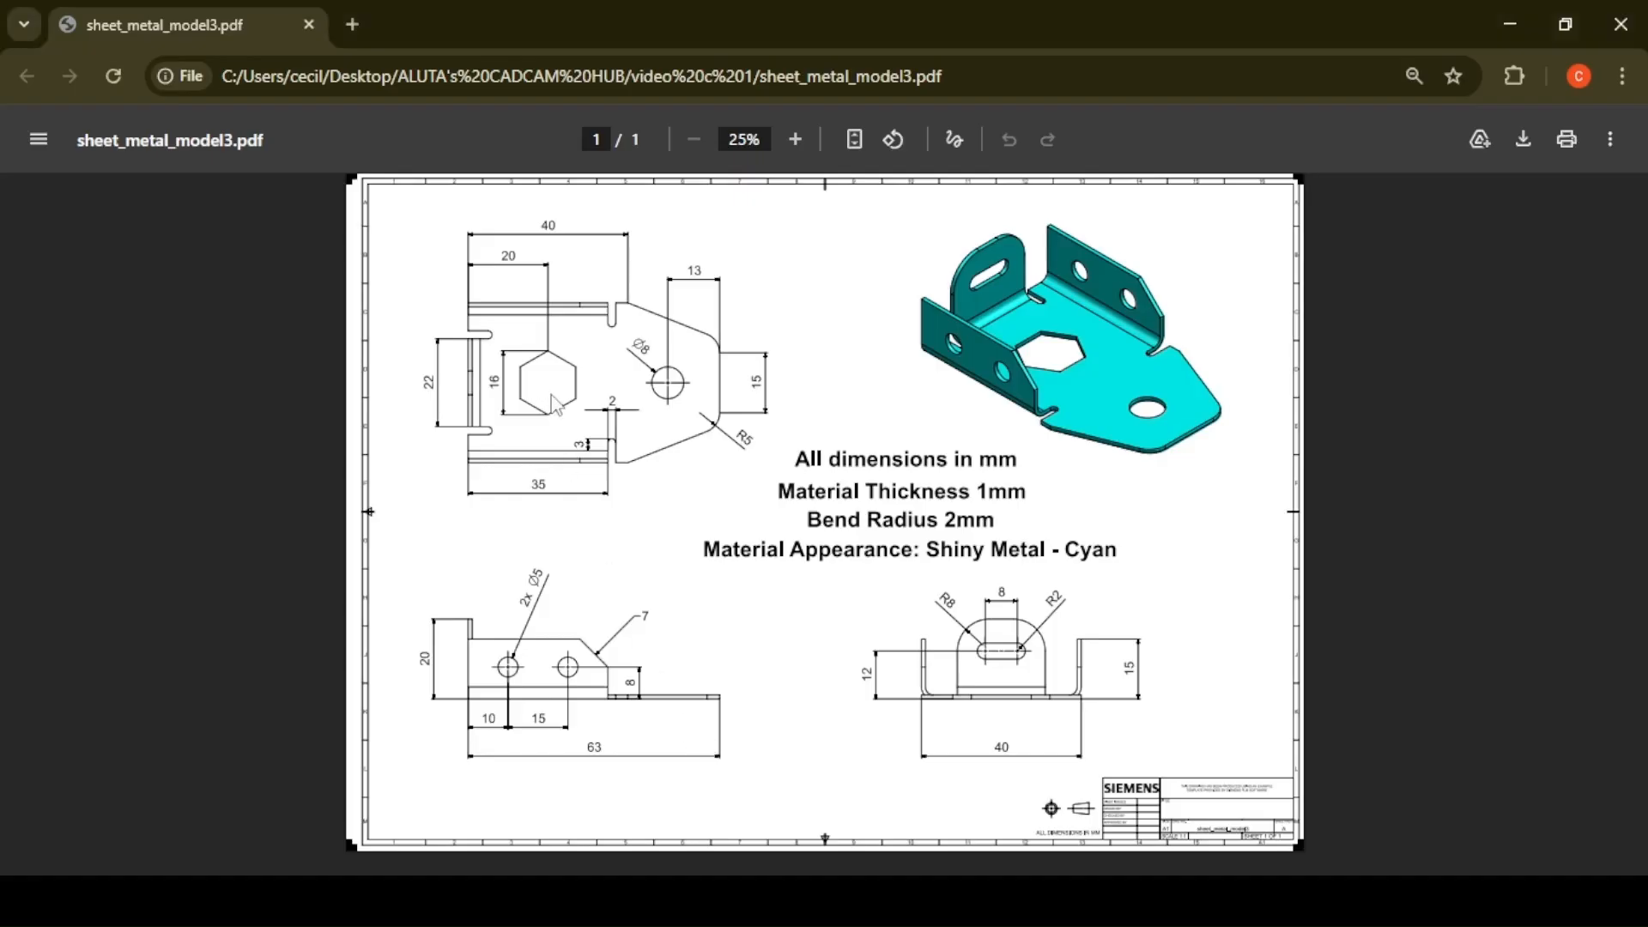
ctrl+scroll(553, 405, up, 2)
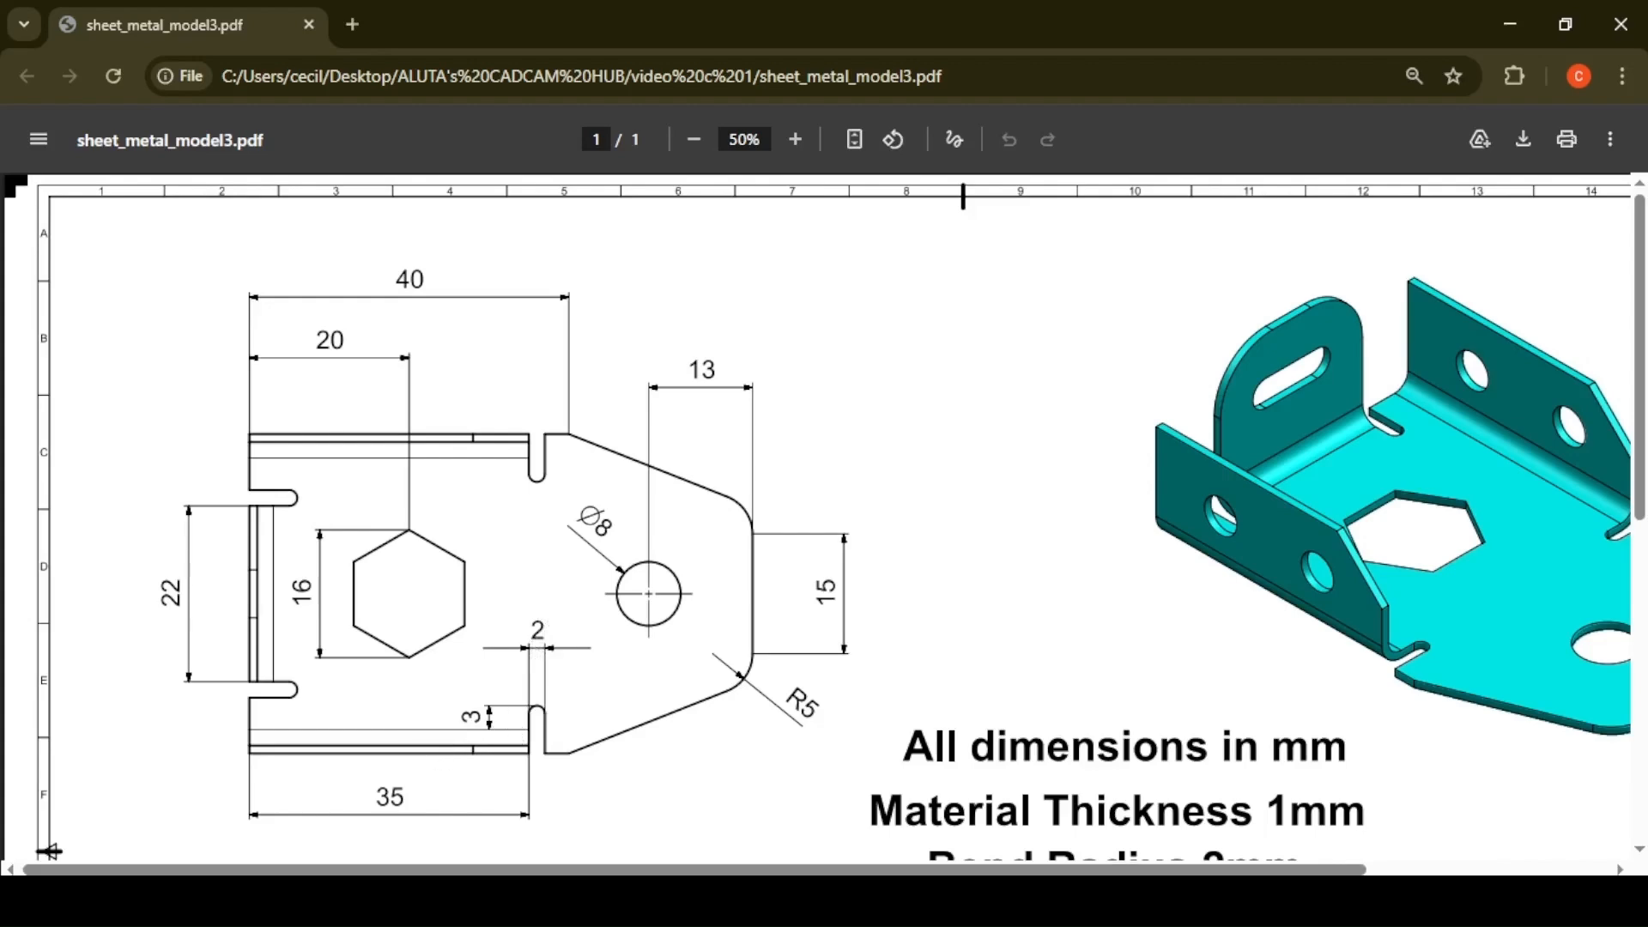
key(alt+Tab)
click(644, 429)
click(645, 463)
text(2)
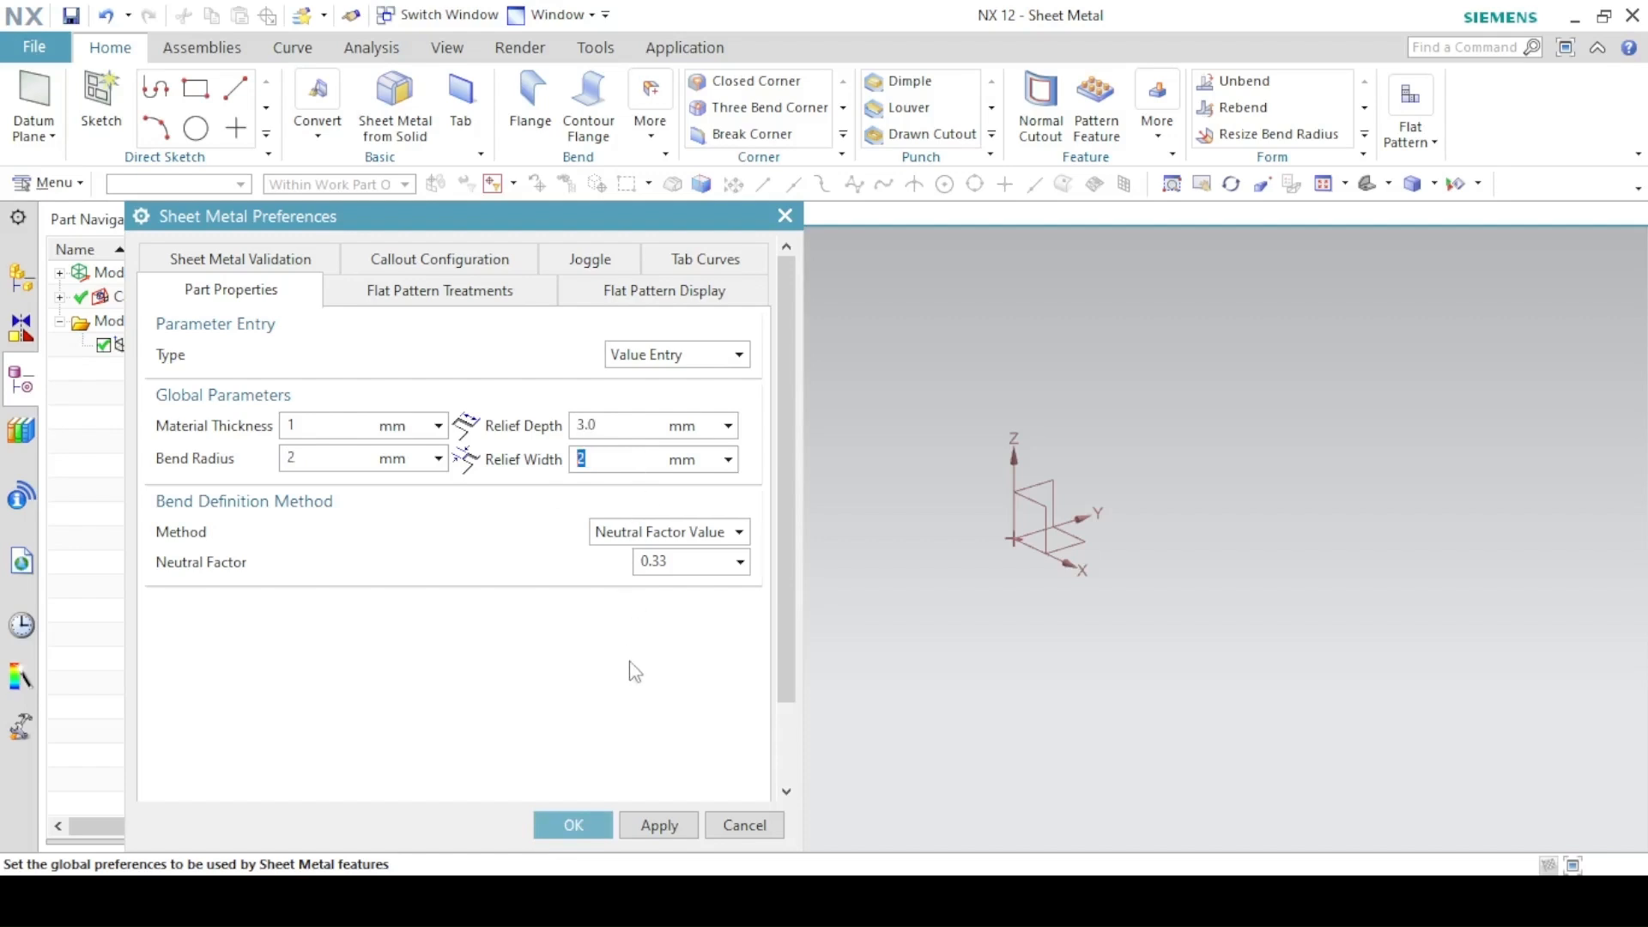
click(579, 807)
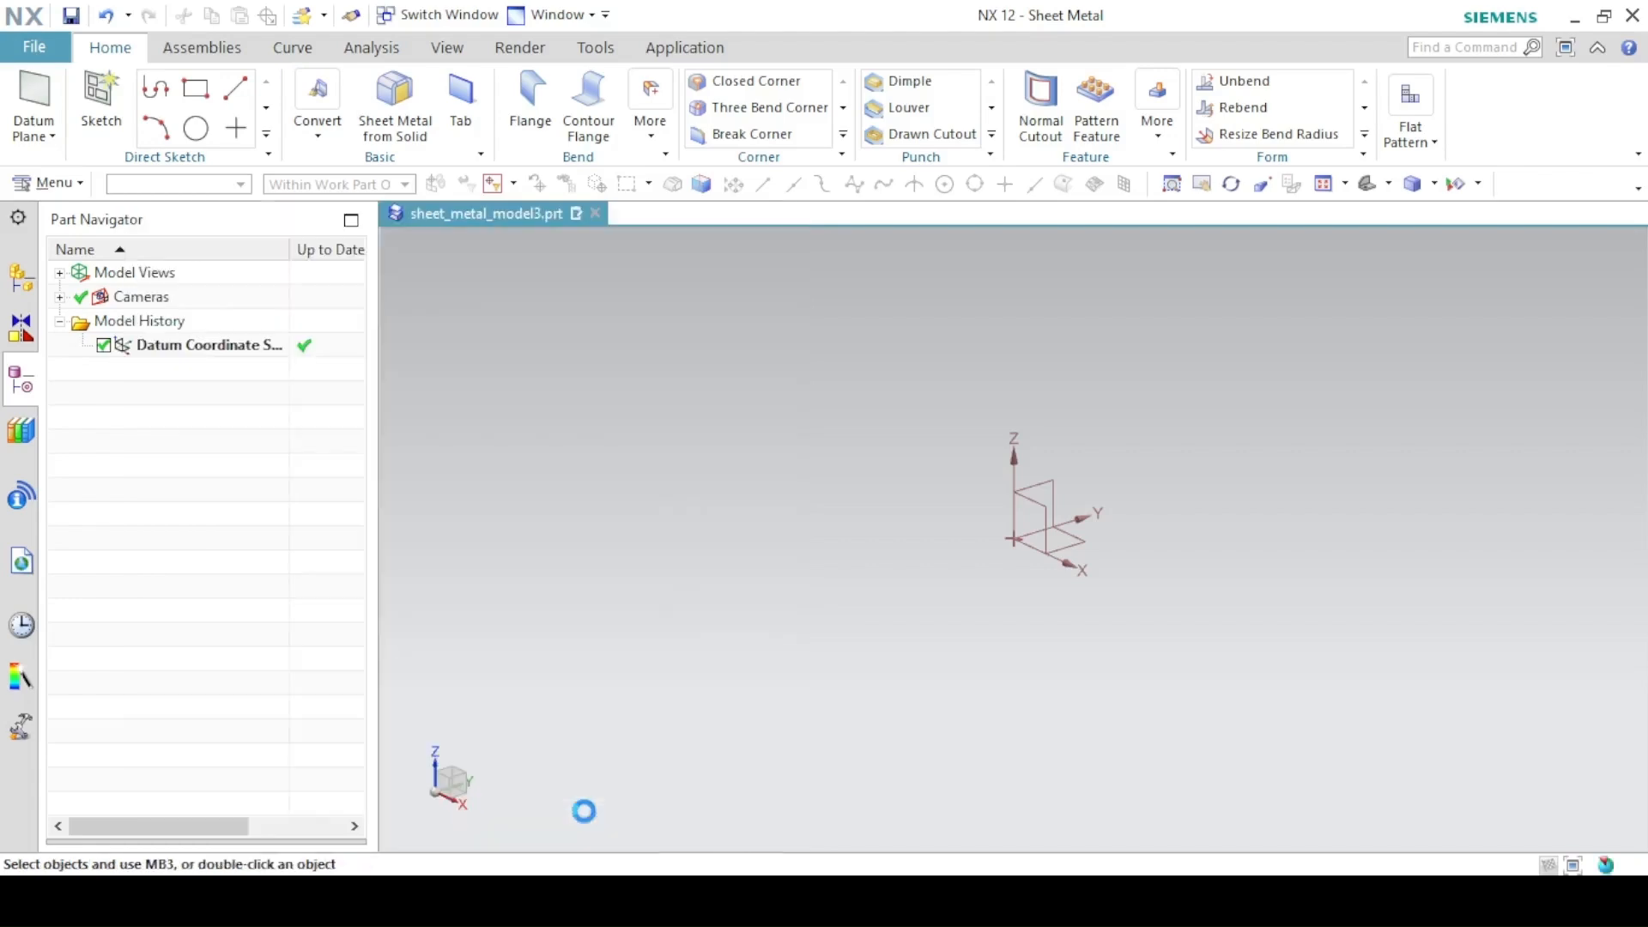
- Begin a base Tab feature and open a section sketch for it on the XY plane
key(alt+Tab)
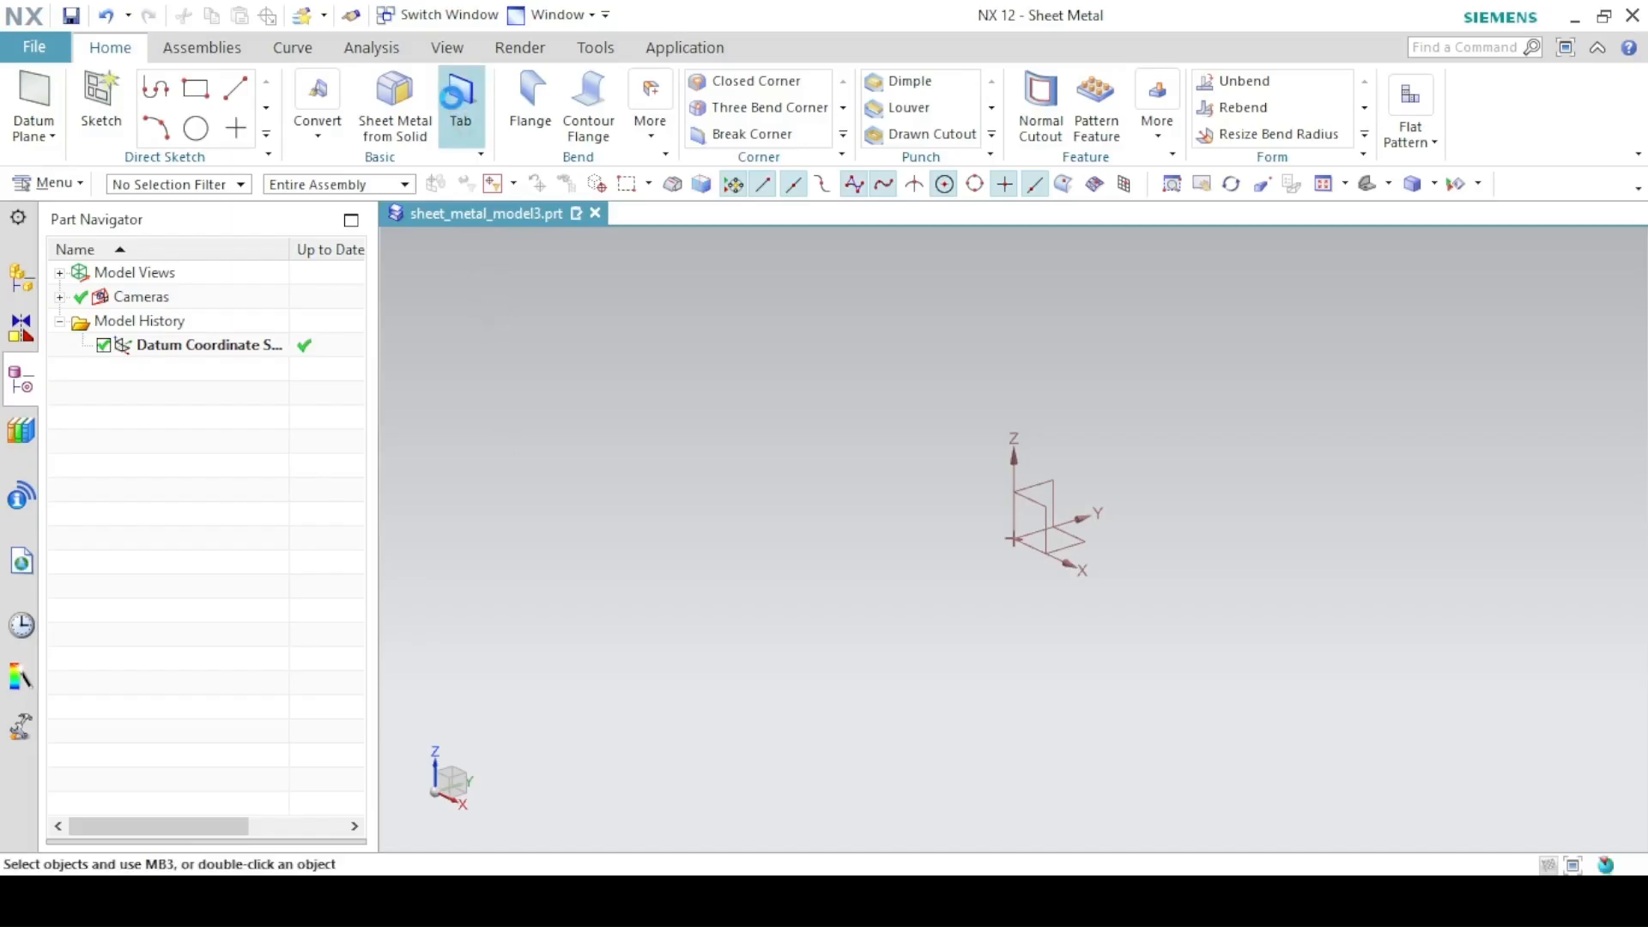
click(461, 107)
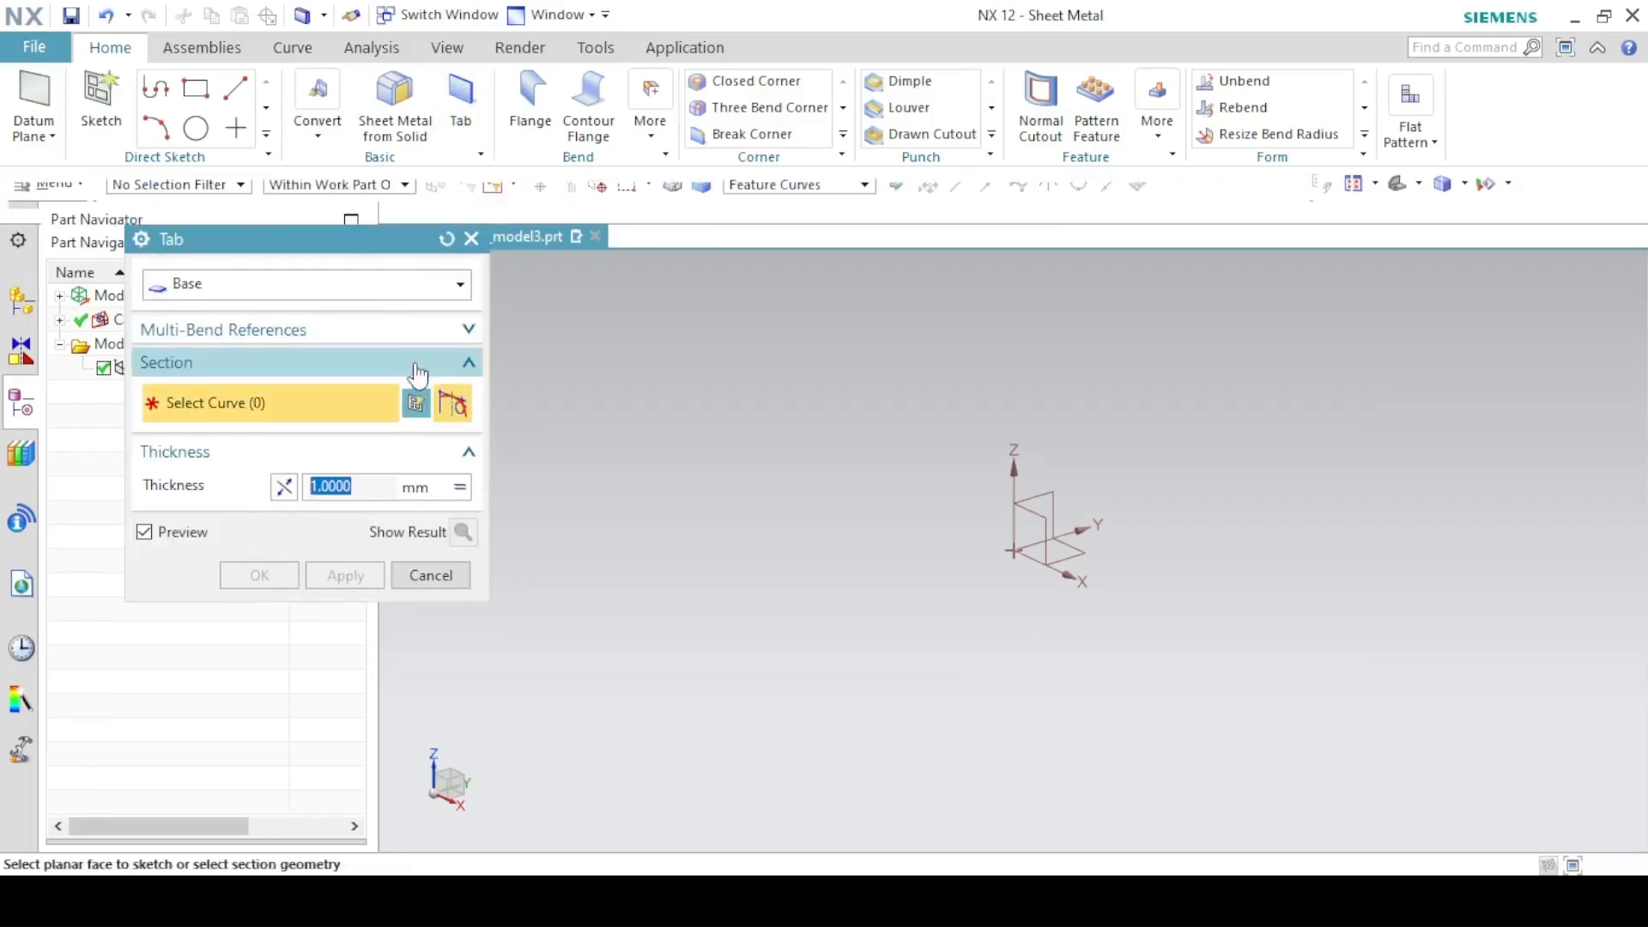
click(421, 404)
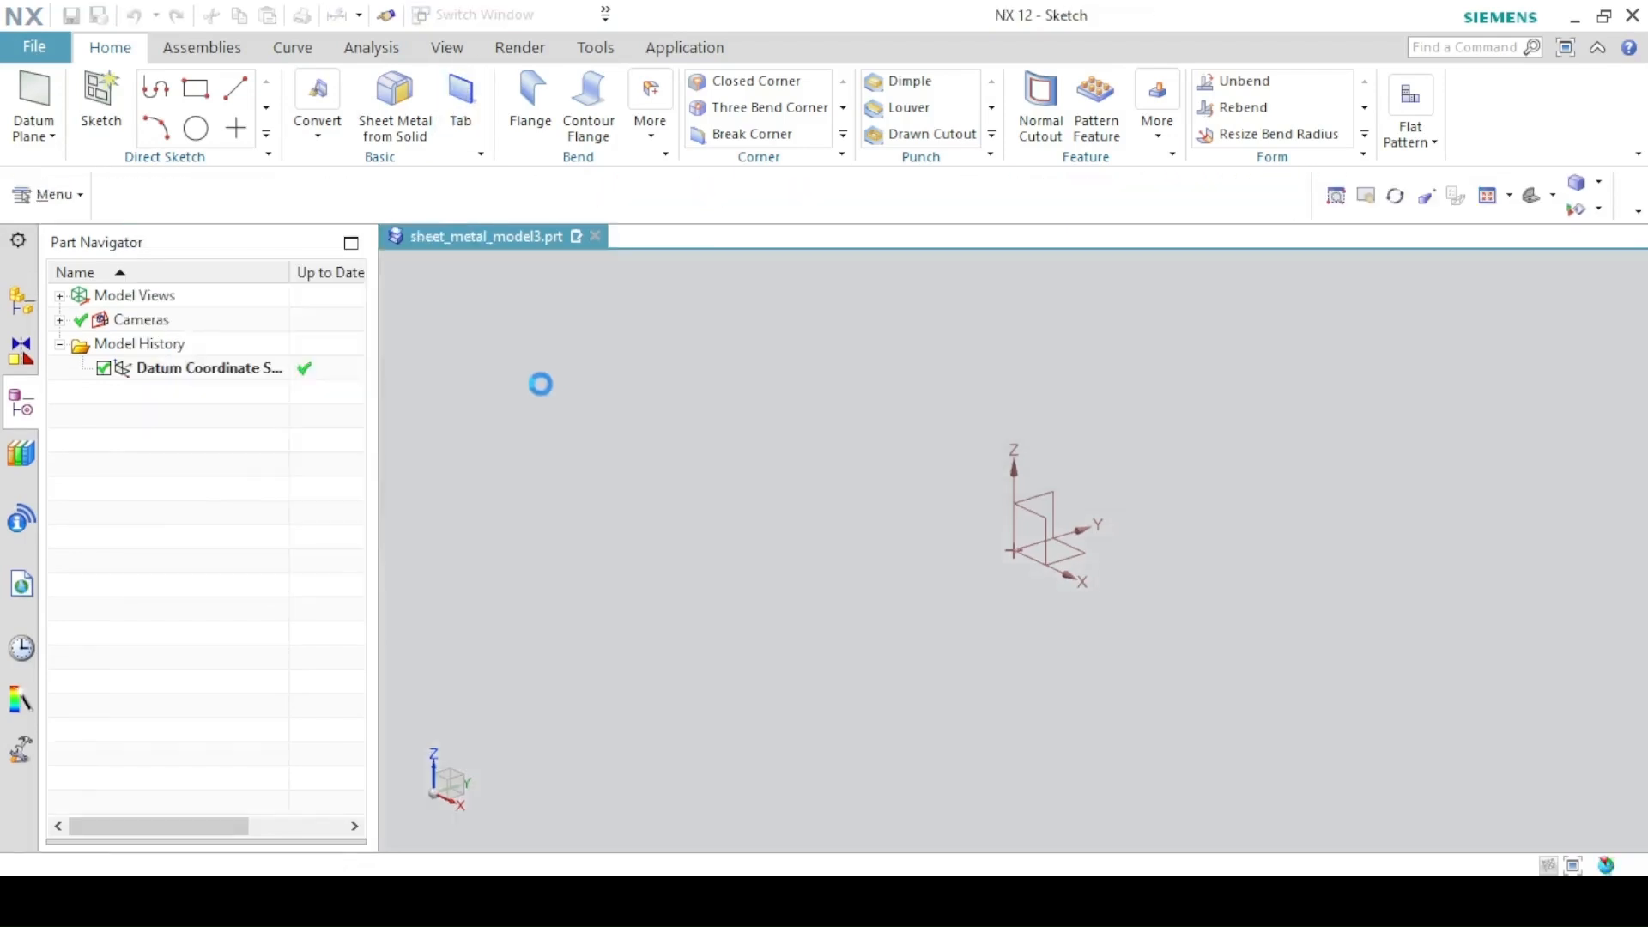
click(342, 520)
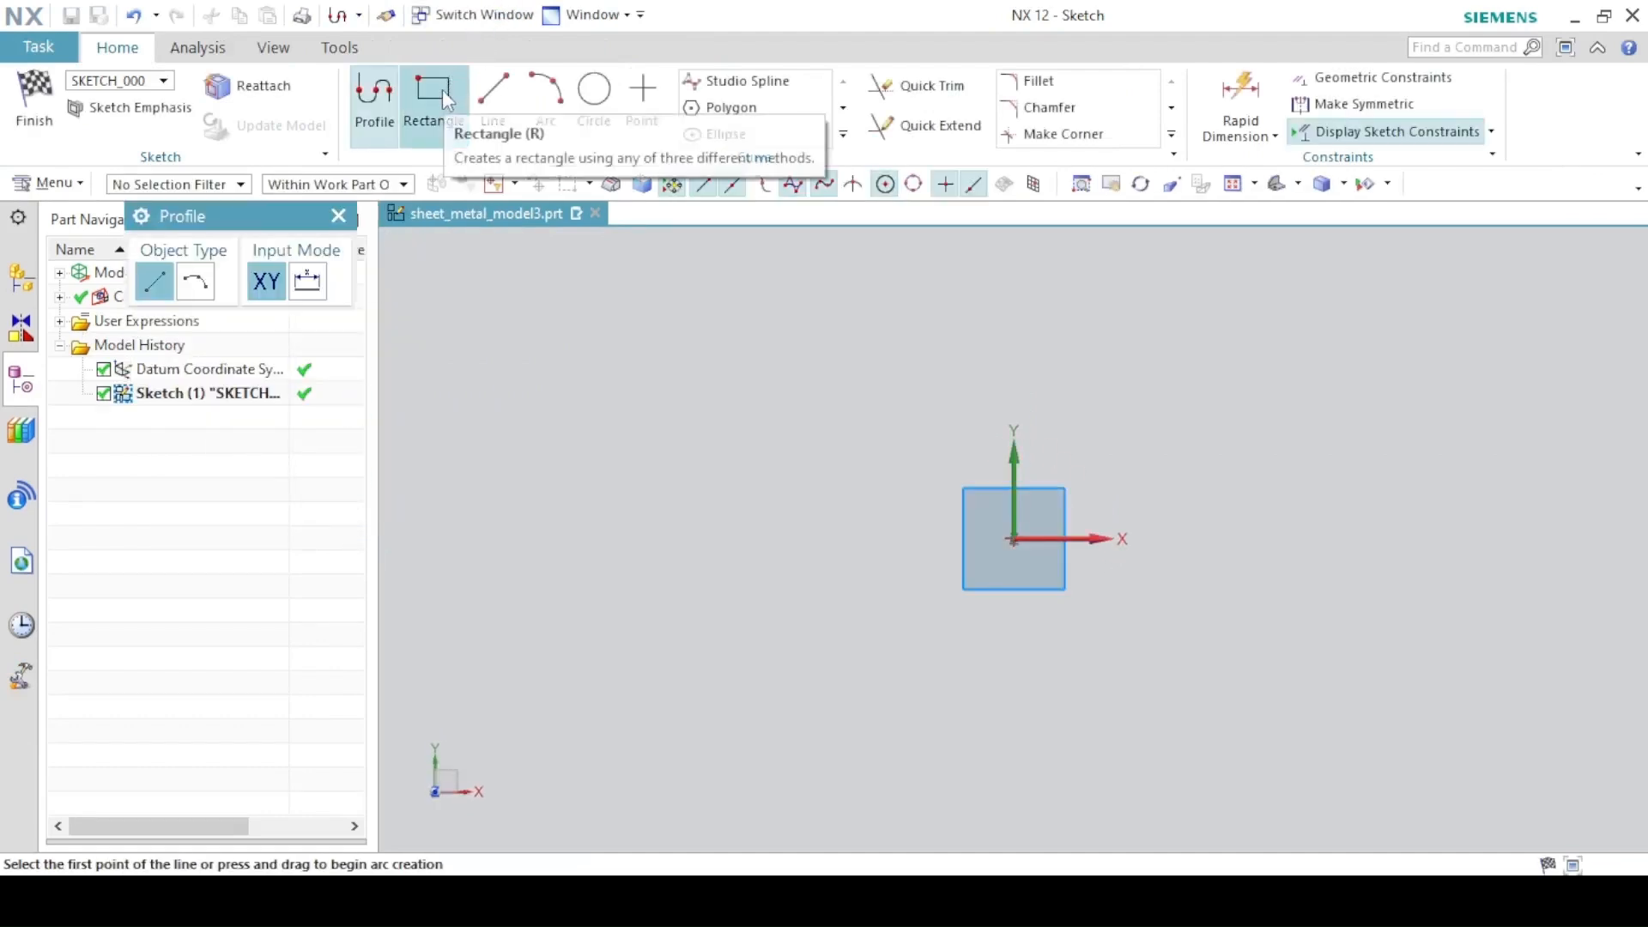
- Sketch a closed six-sided plate outline with about 132 mm horizontal edges, an about 138 mm vertical edge and two slanted edges at the opposite end
click(509, 330)
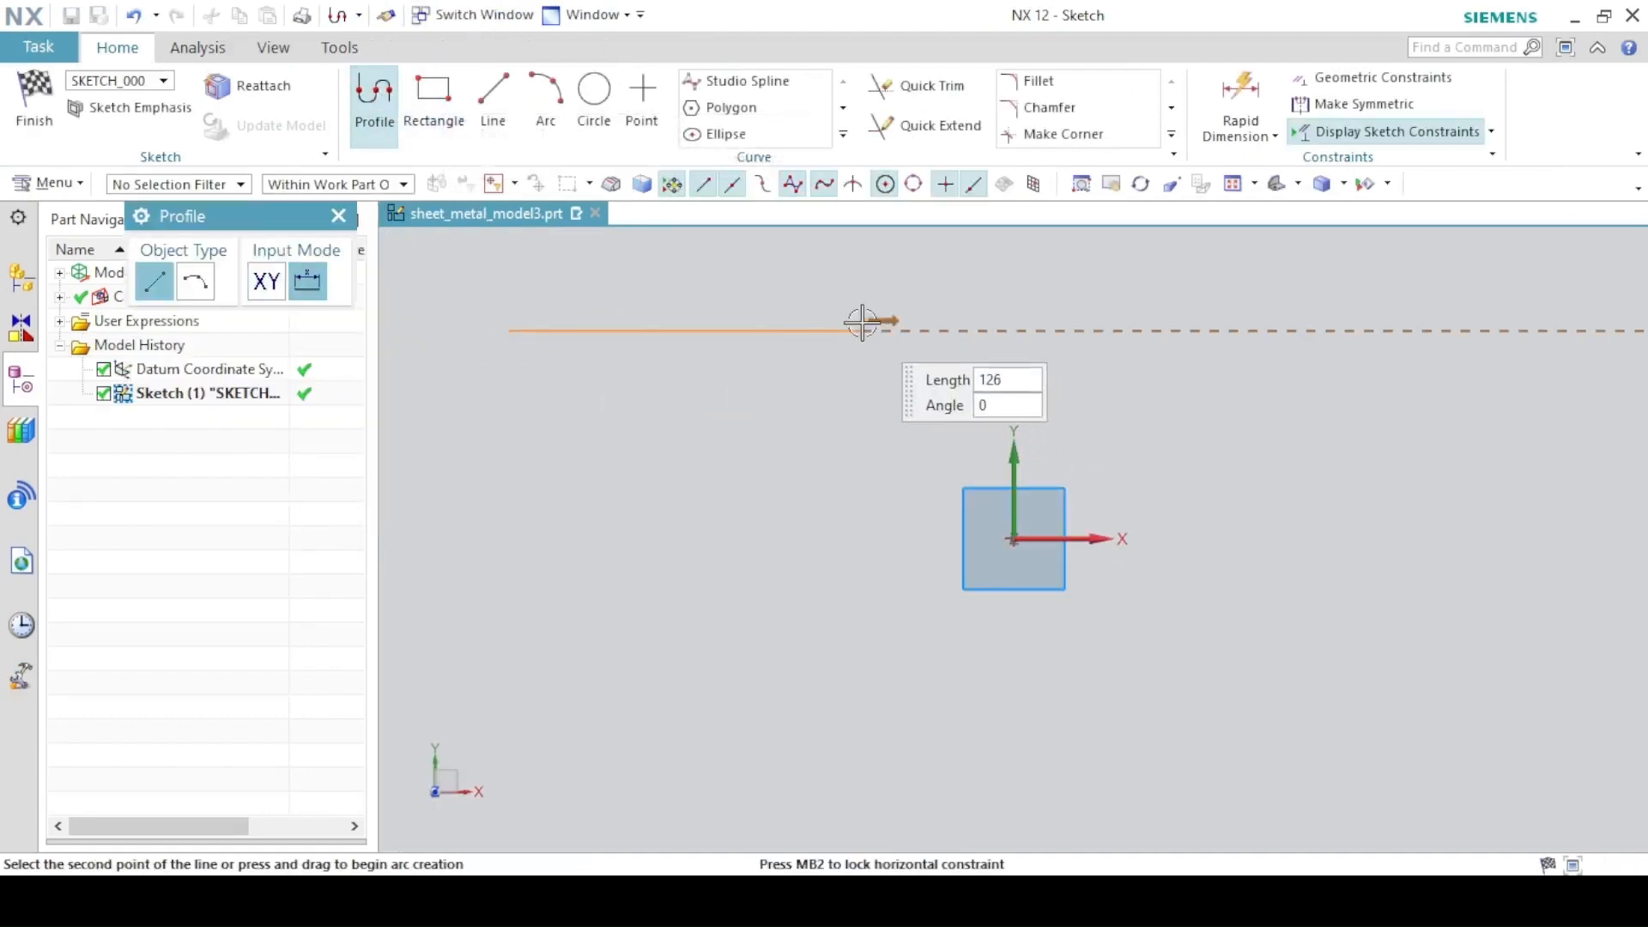
click(879, 331)
click(1011, 414)
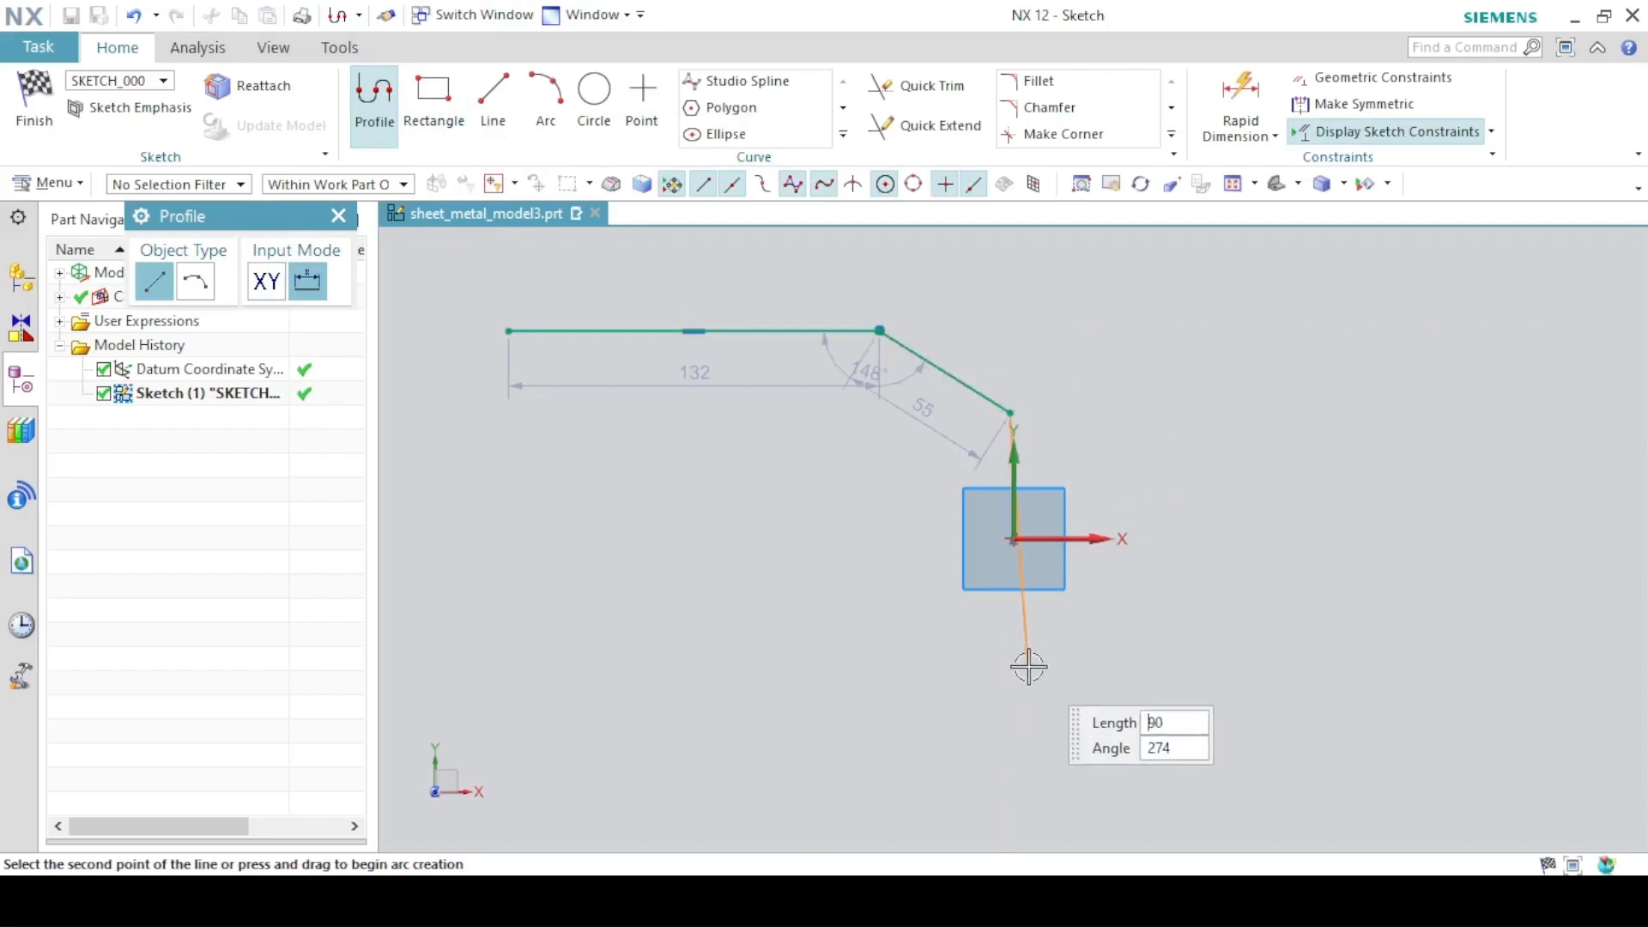
click(1013, 671)
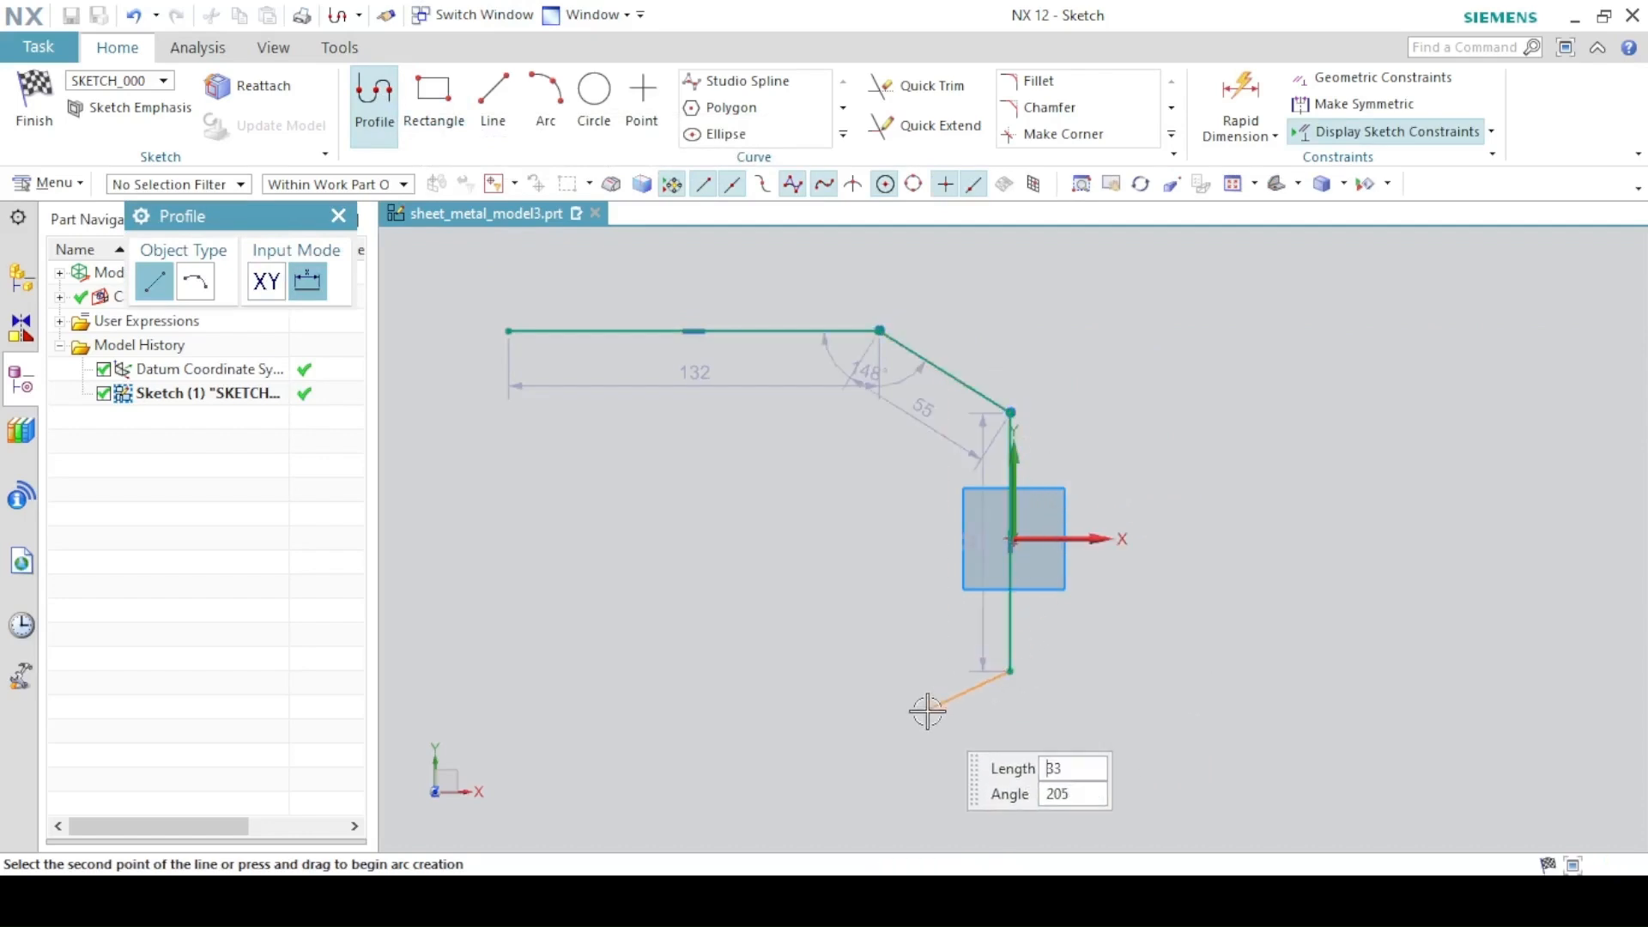
click(879, 718)
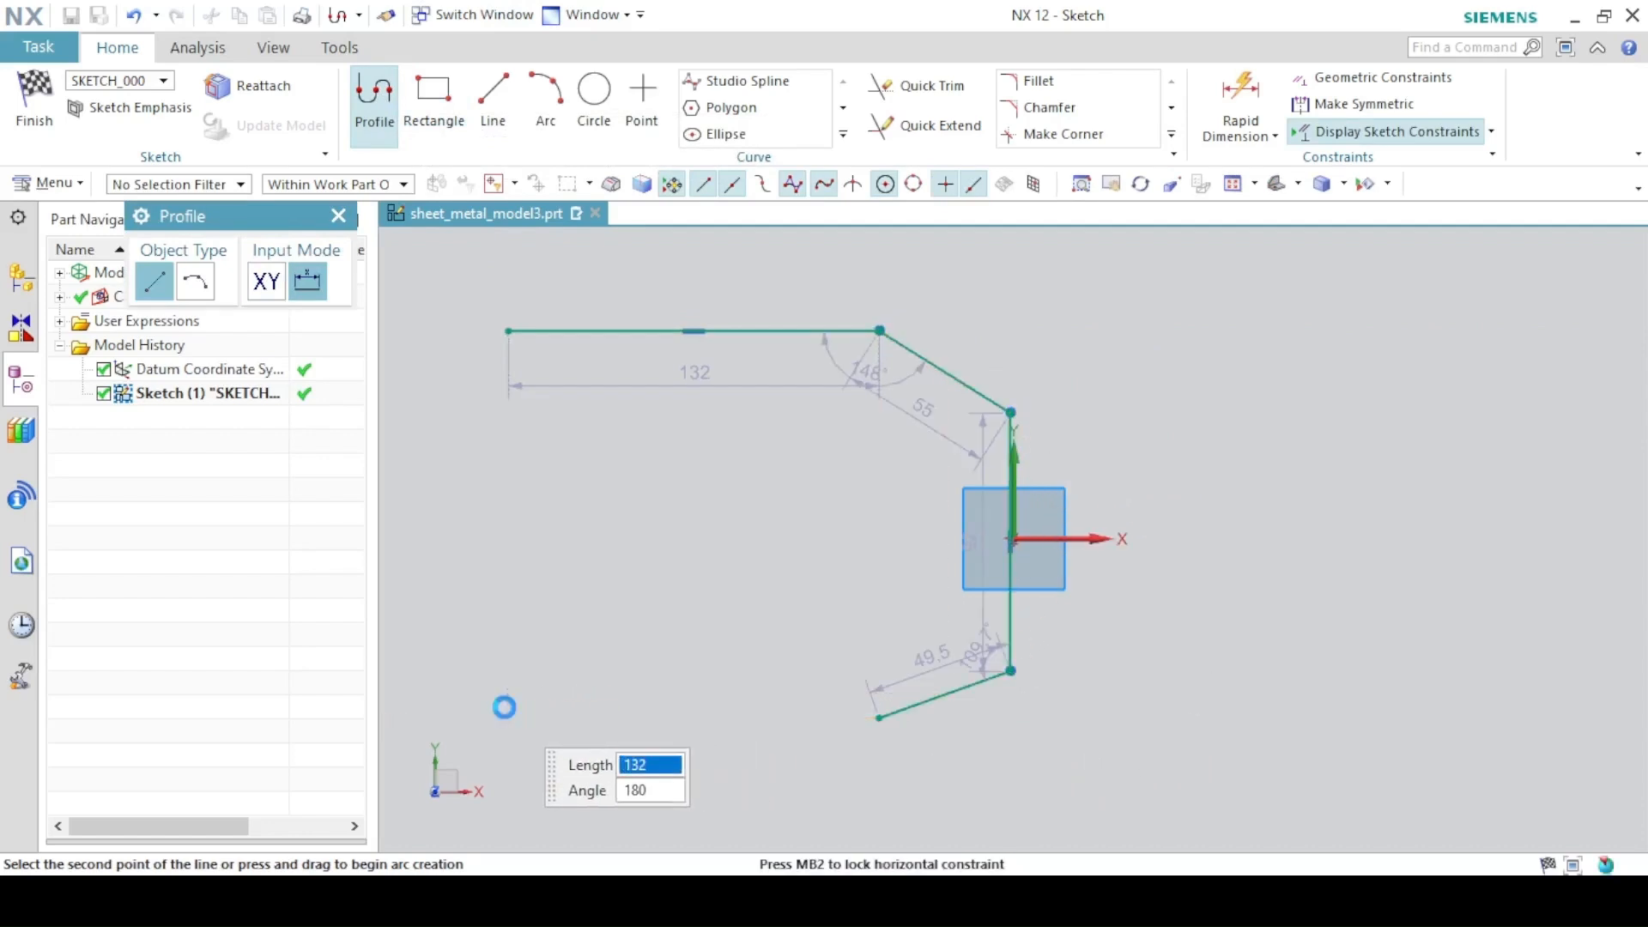
click(509, 718)
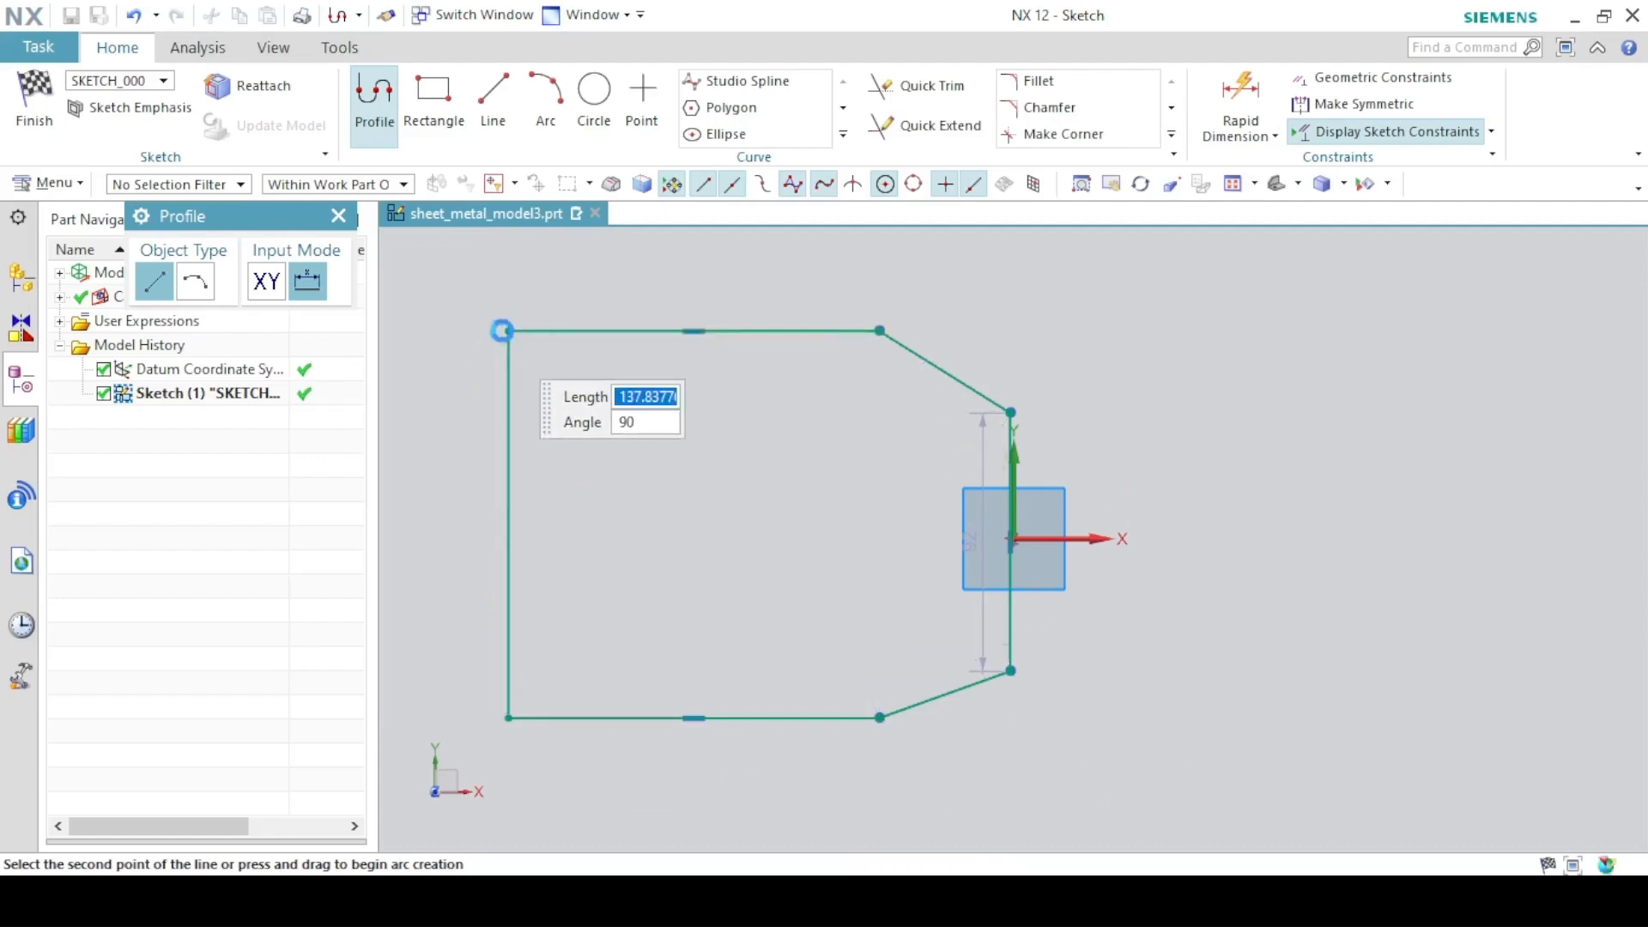
click(509, 330)
click(378, 101)
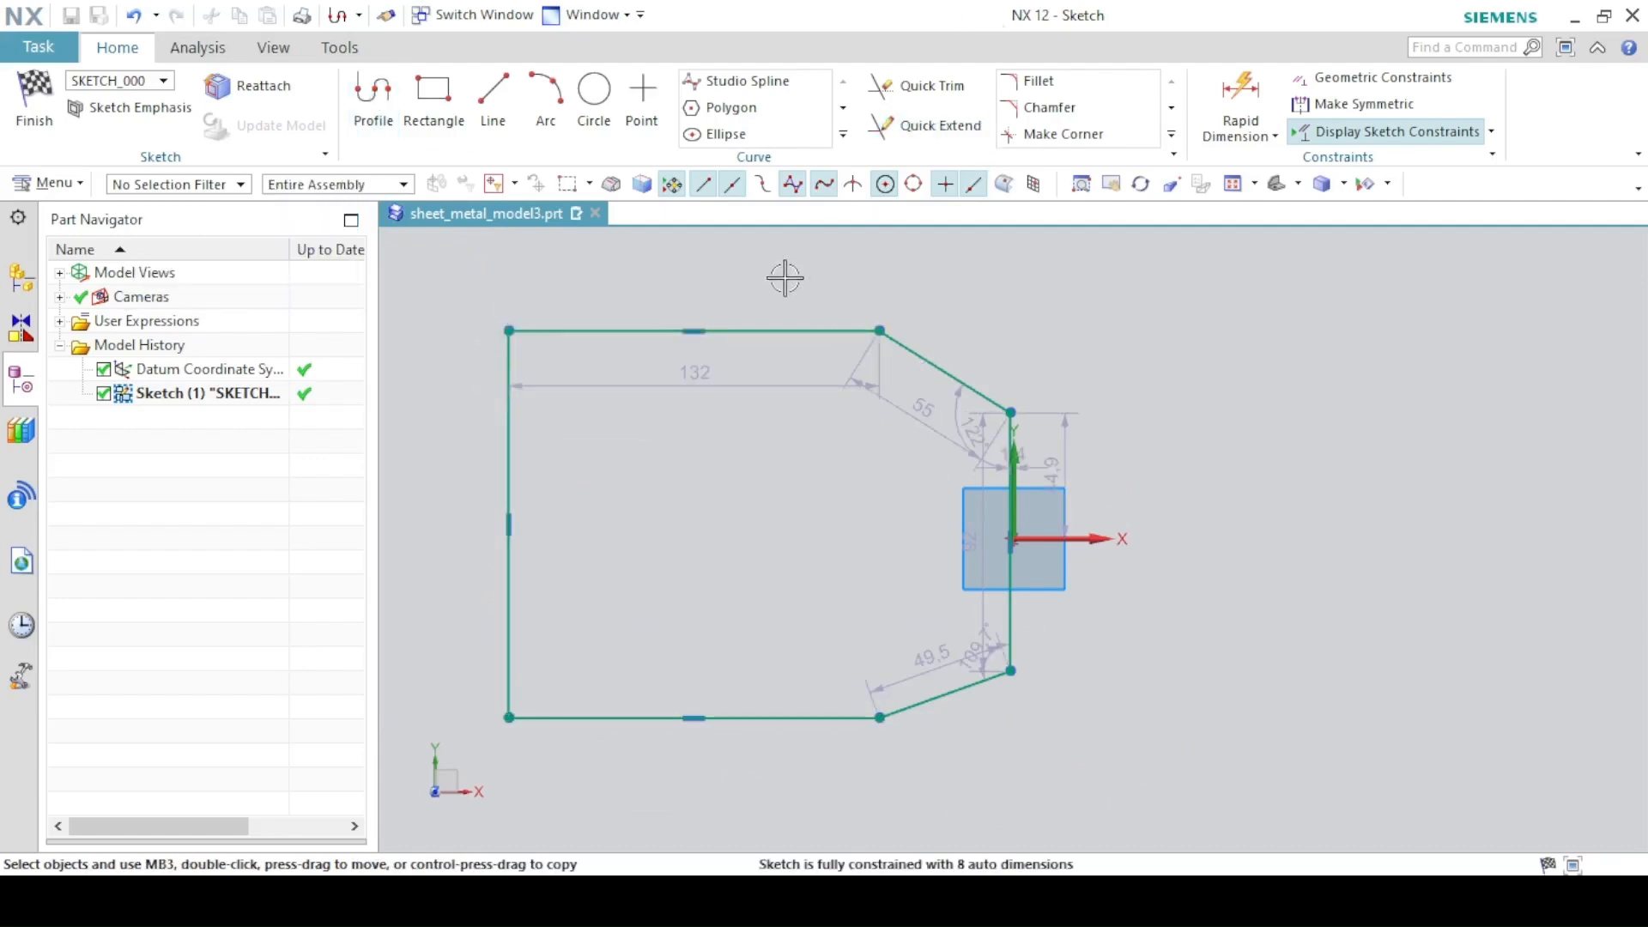
- Apply equal-length constraints to the two horizontal edges and to the two slanted edges of the outline
click(692, 329)
click(755, 716)
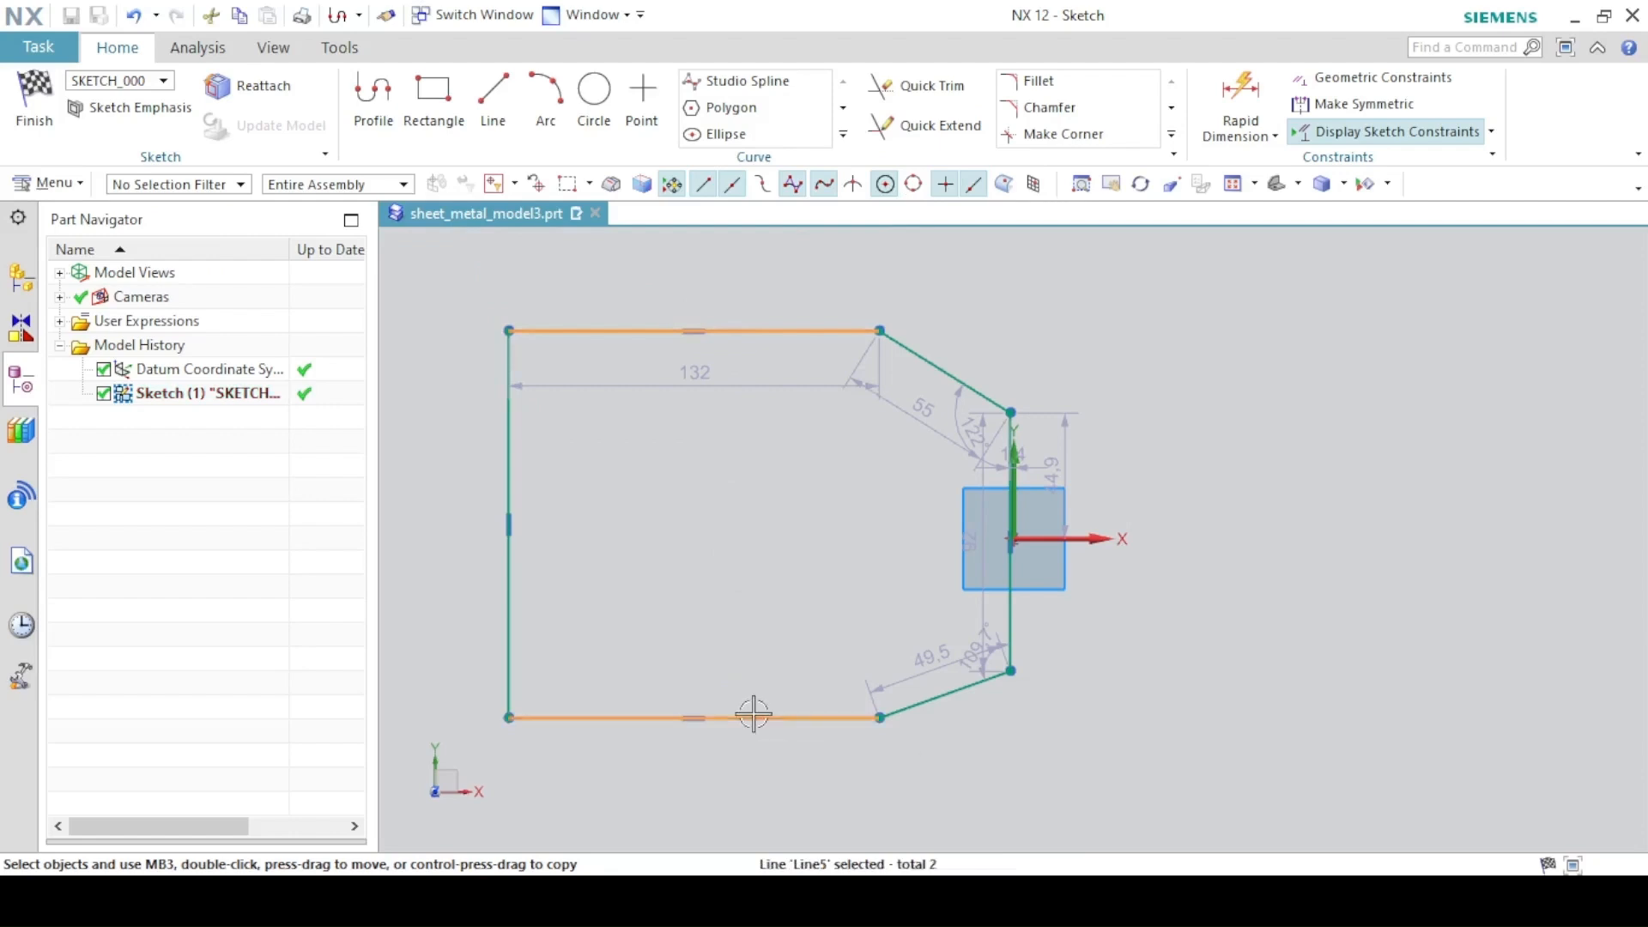
click(1144, 635)
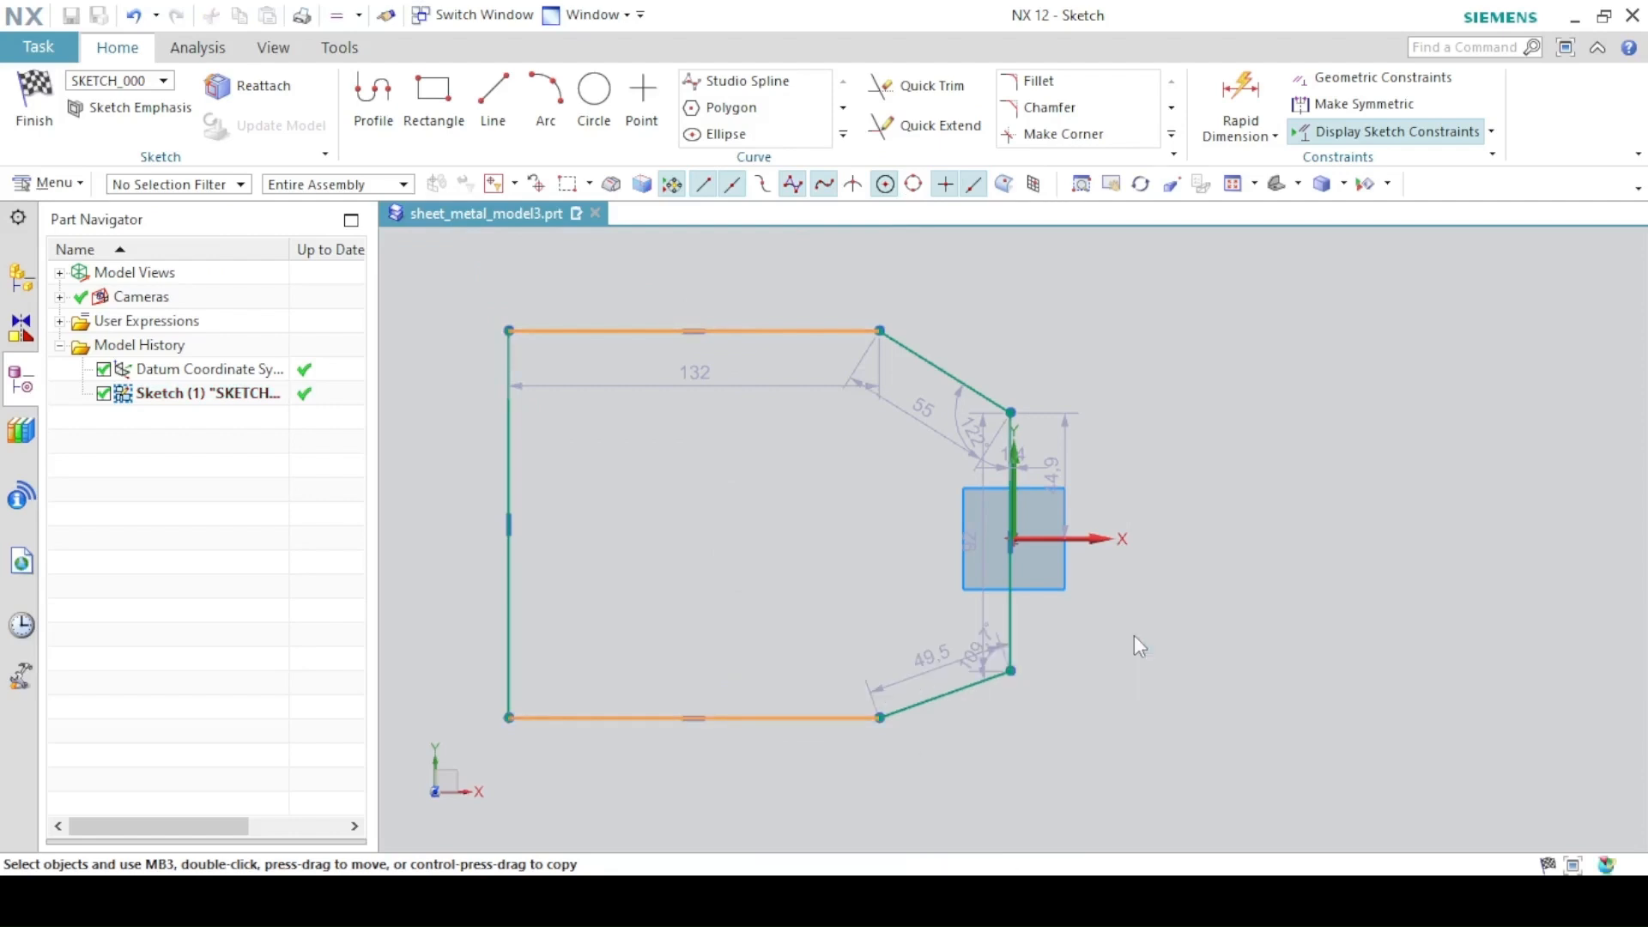
click(944, 694)
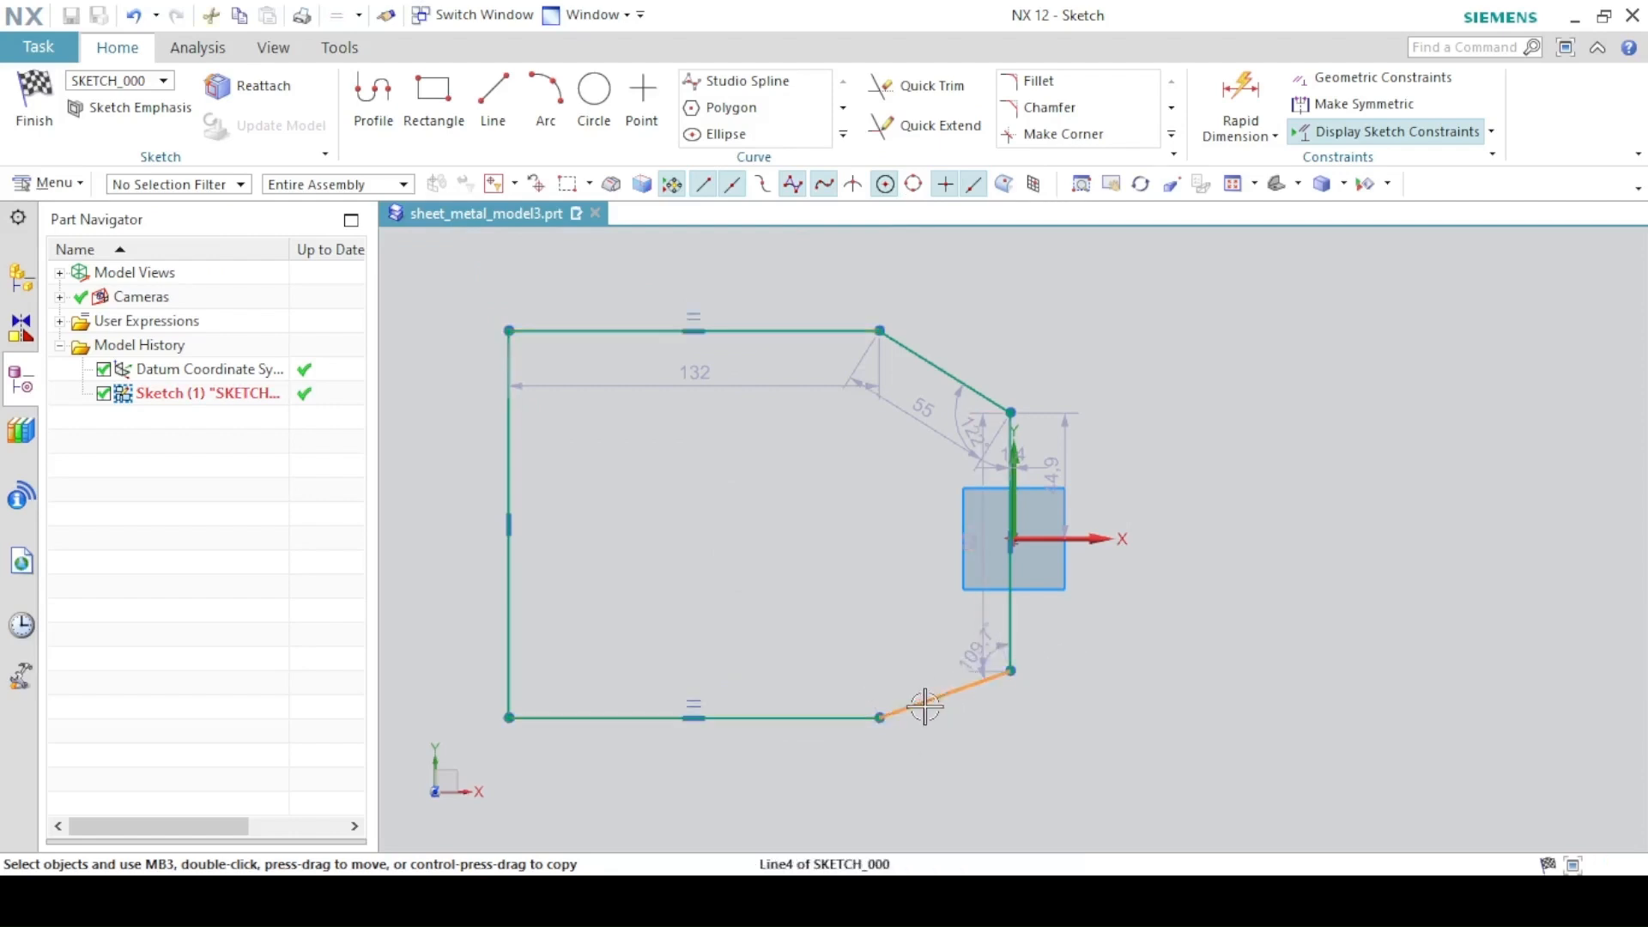
click(908, 349)
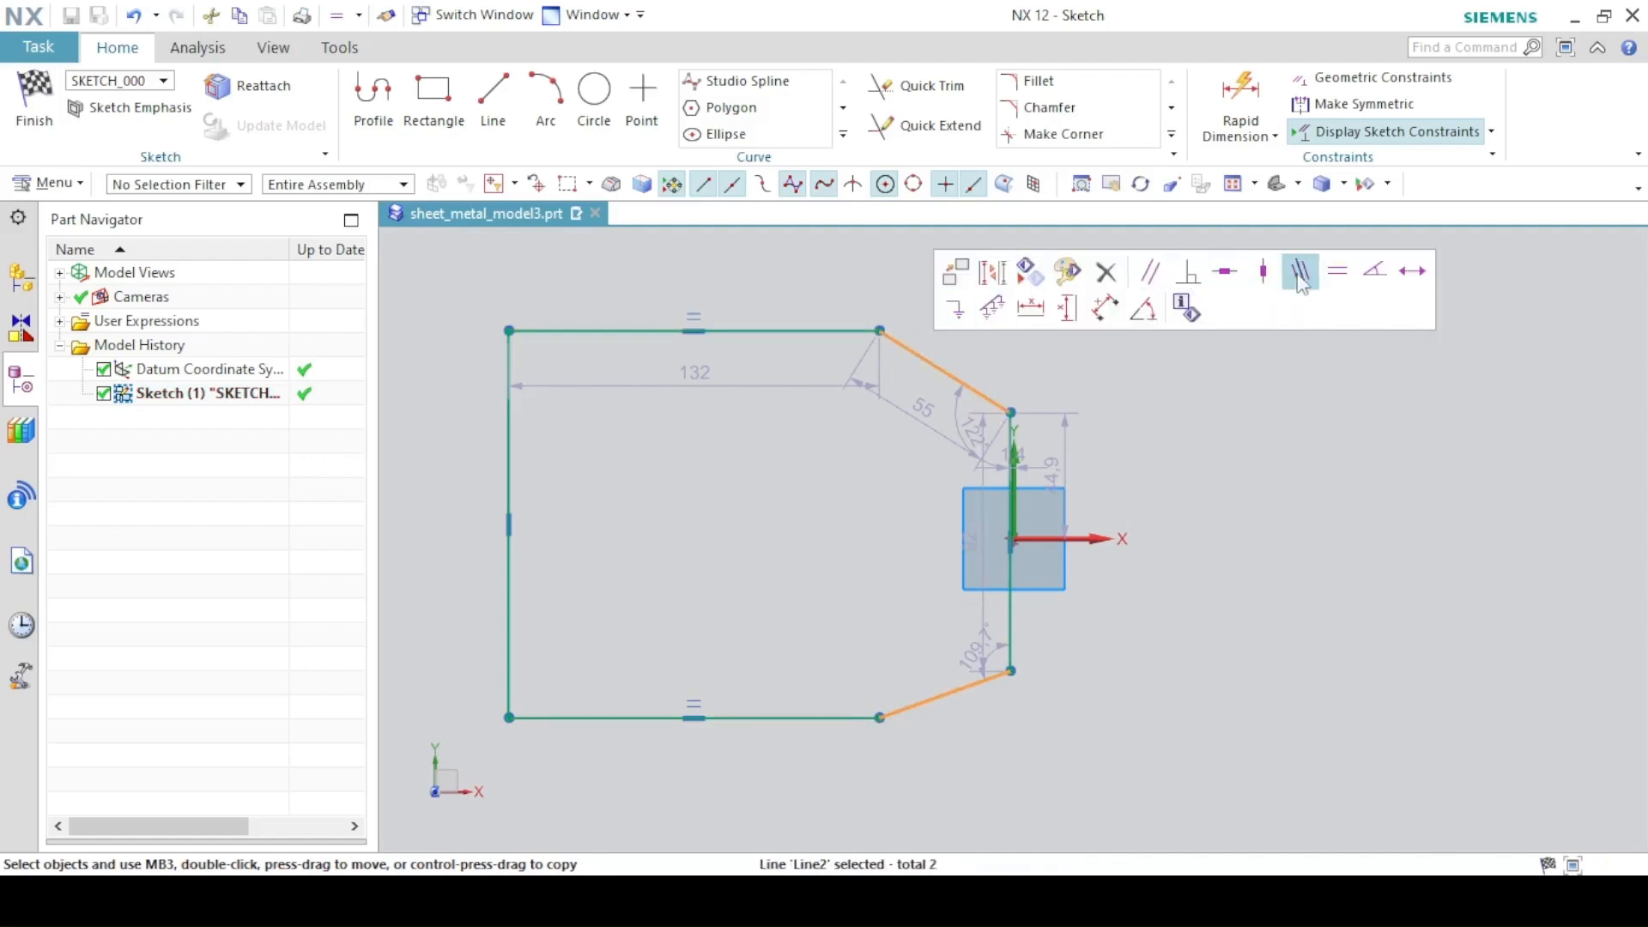
click(1338, 273)
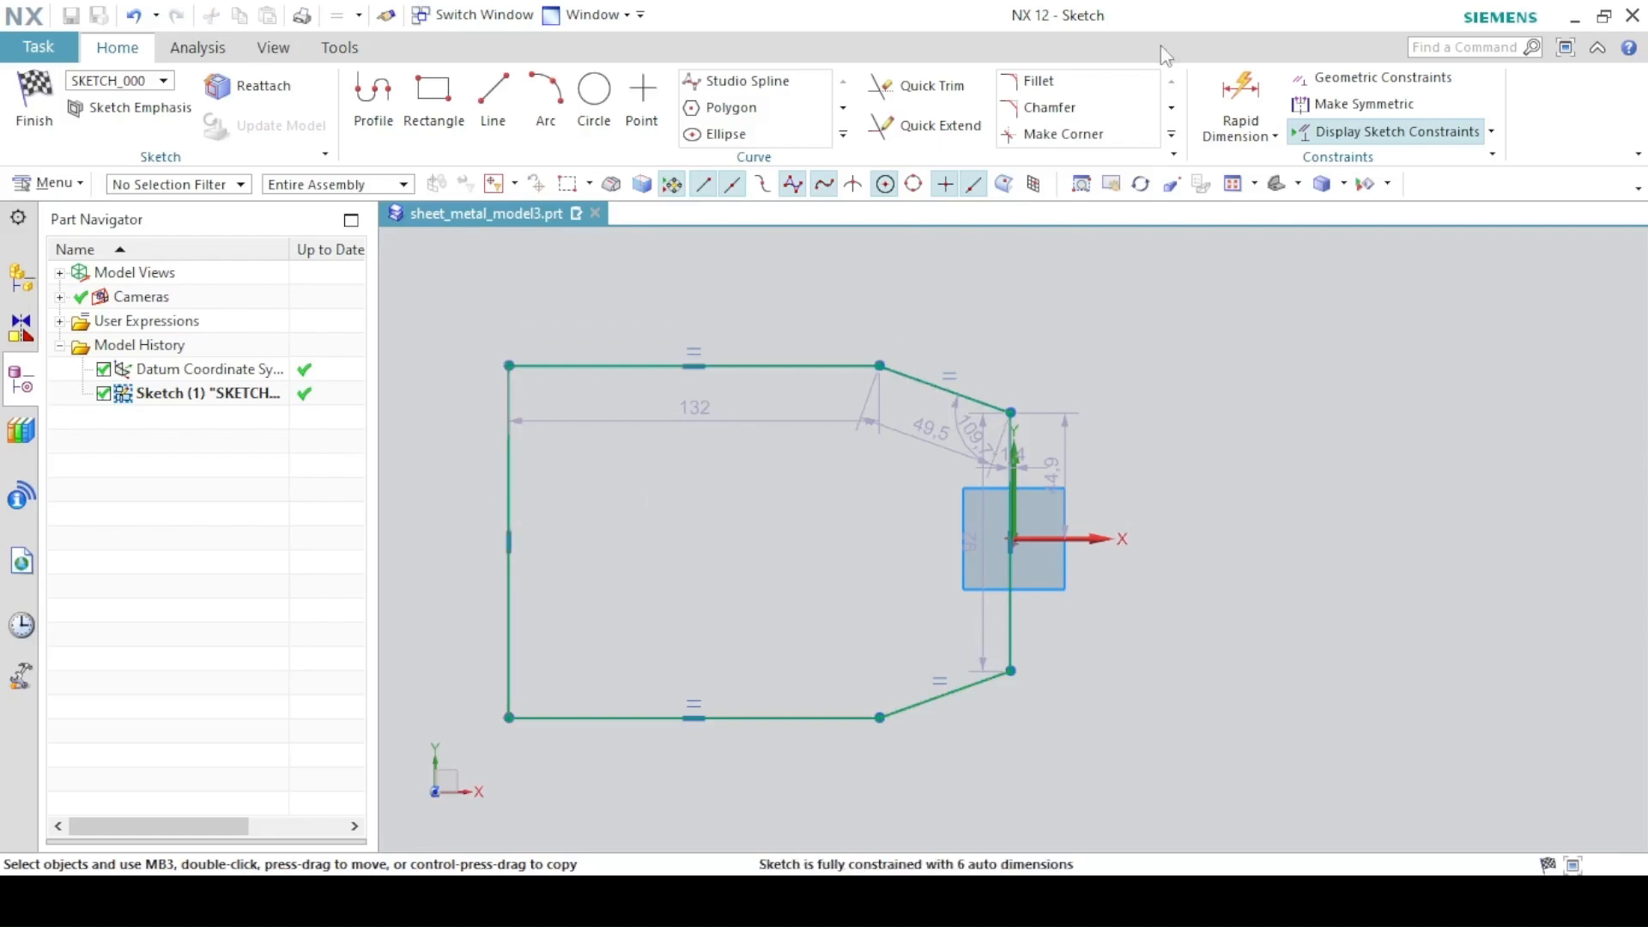
- Consult the PDF drawing and dimension the outline's long vertical edge at 40 mm with Rapid Dimension
click(1241, 103)
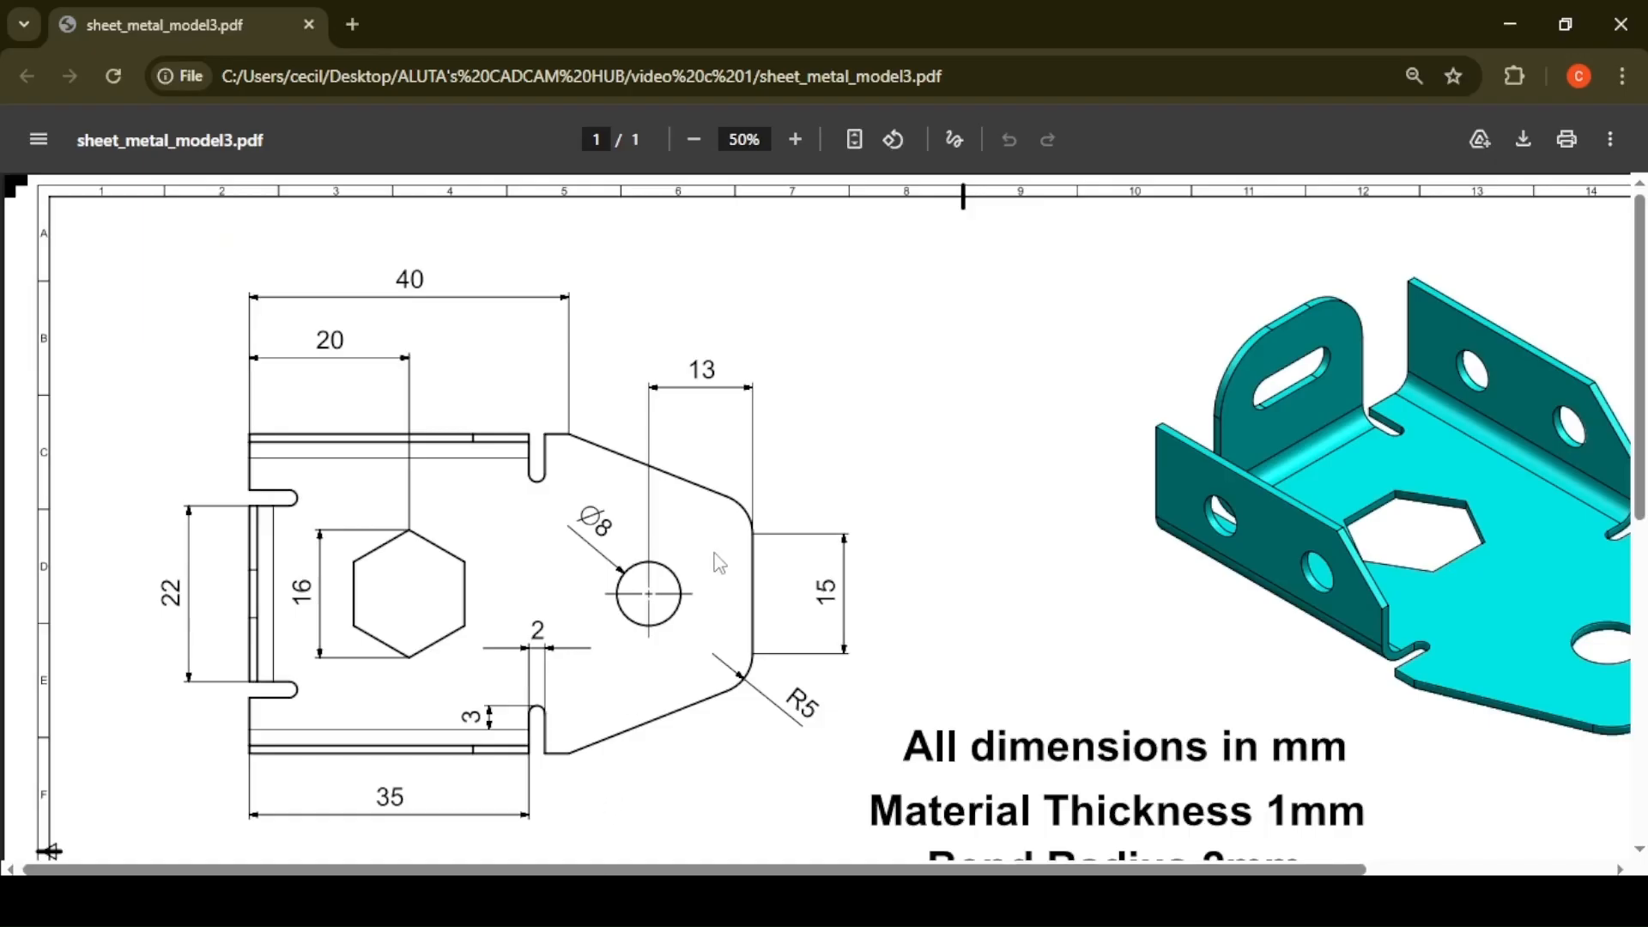
ctrl+scroll(719, 562, down, 2)
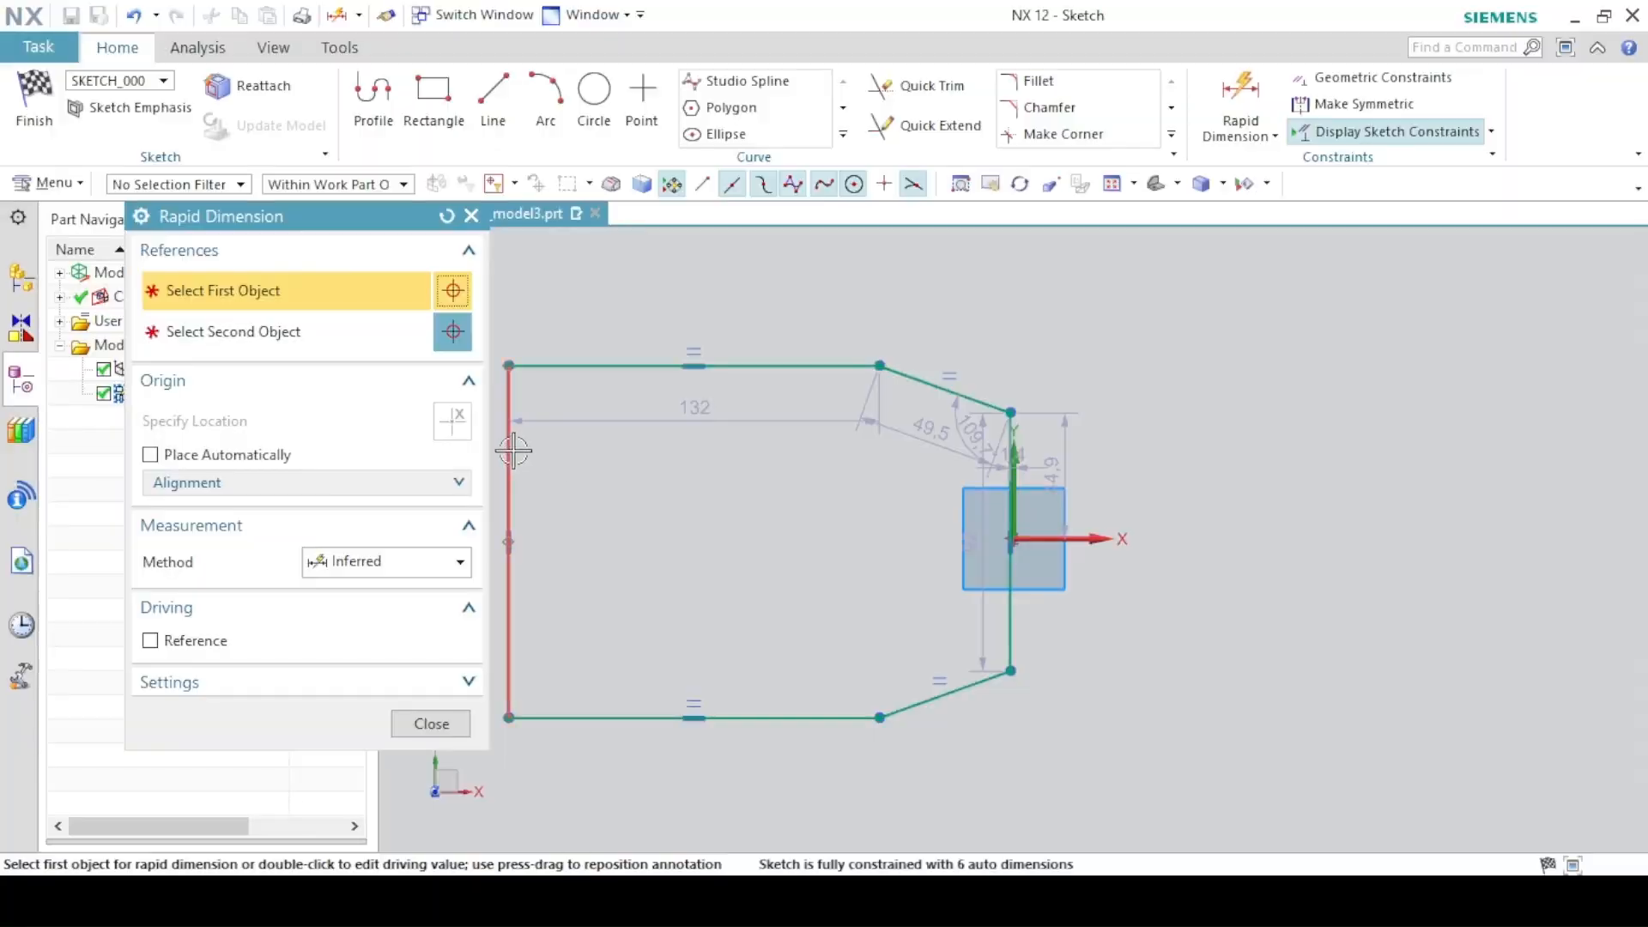
click(510, 452)
click(615, 528)
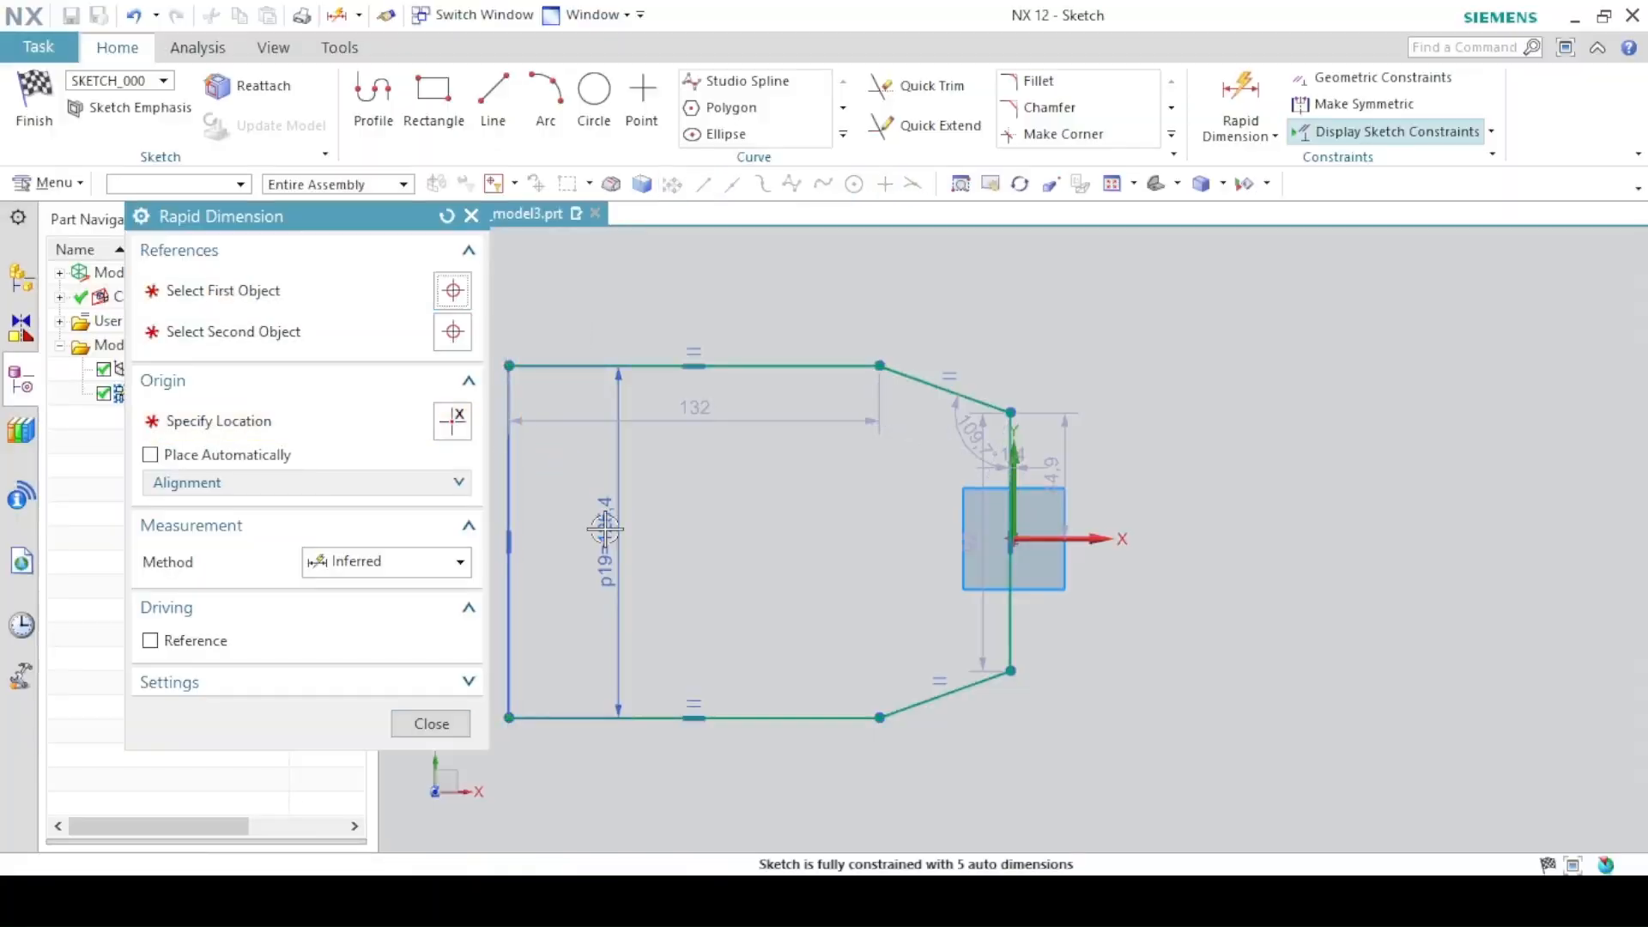
text(4-)
key(Return)
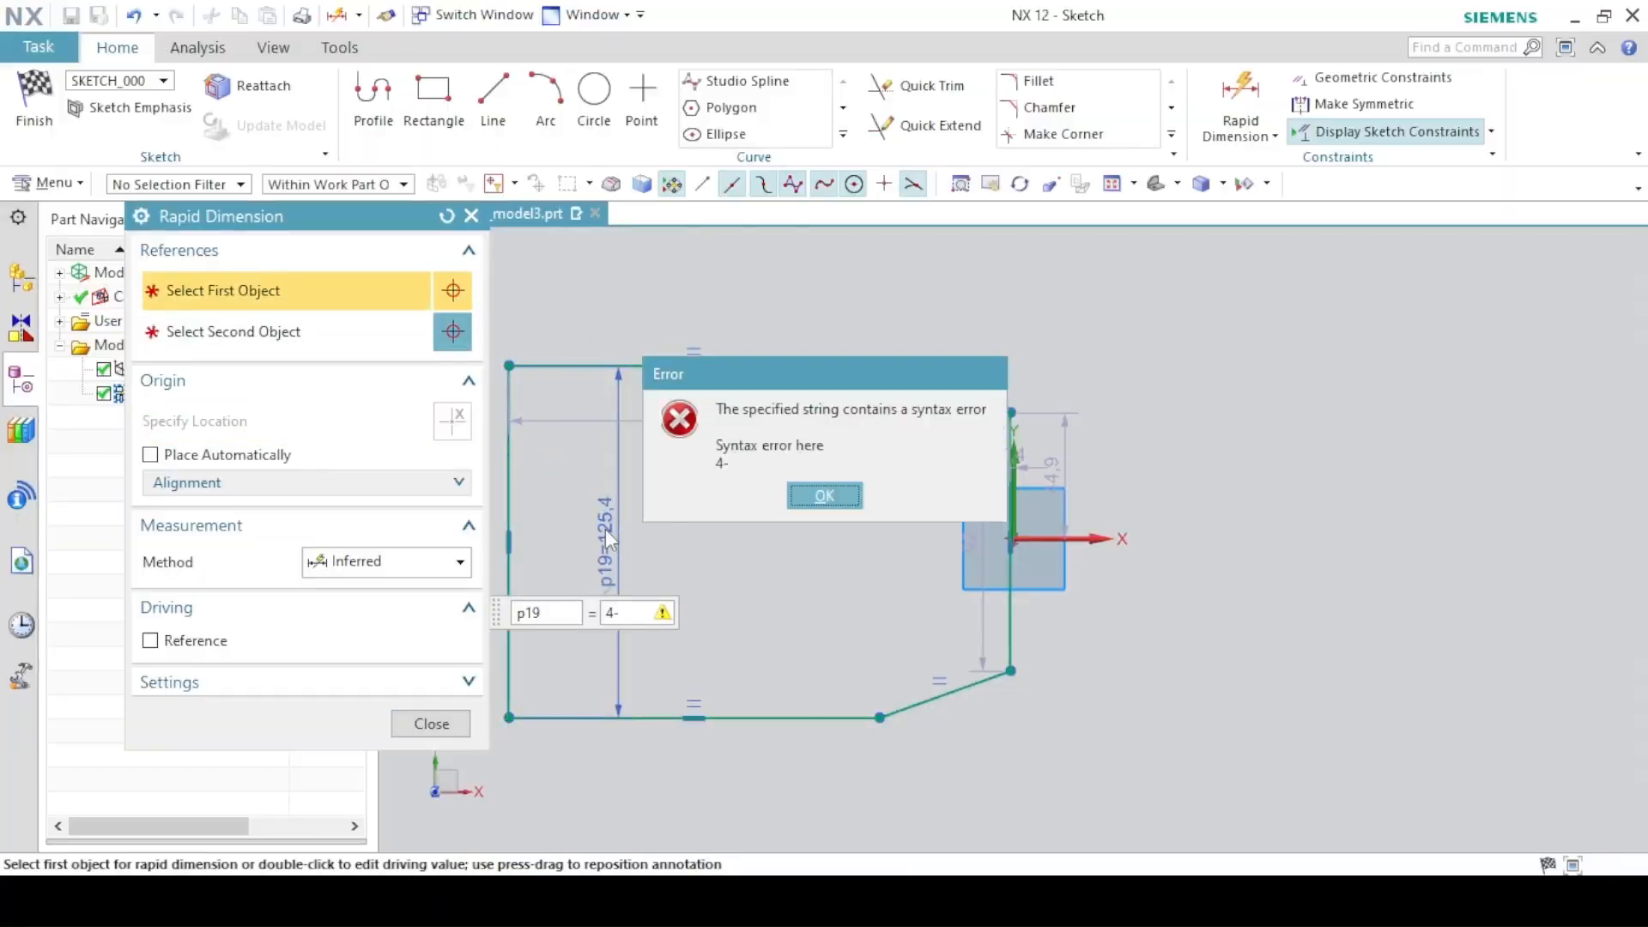
click(822, 502)
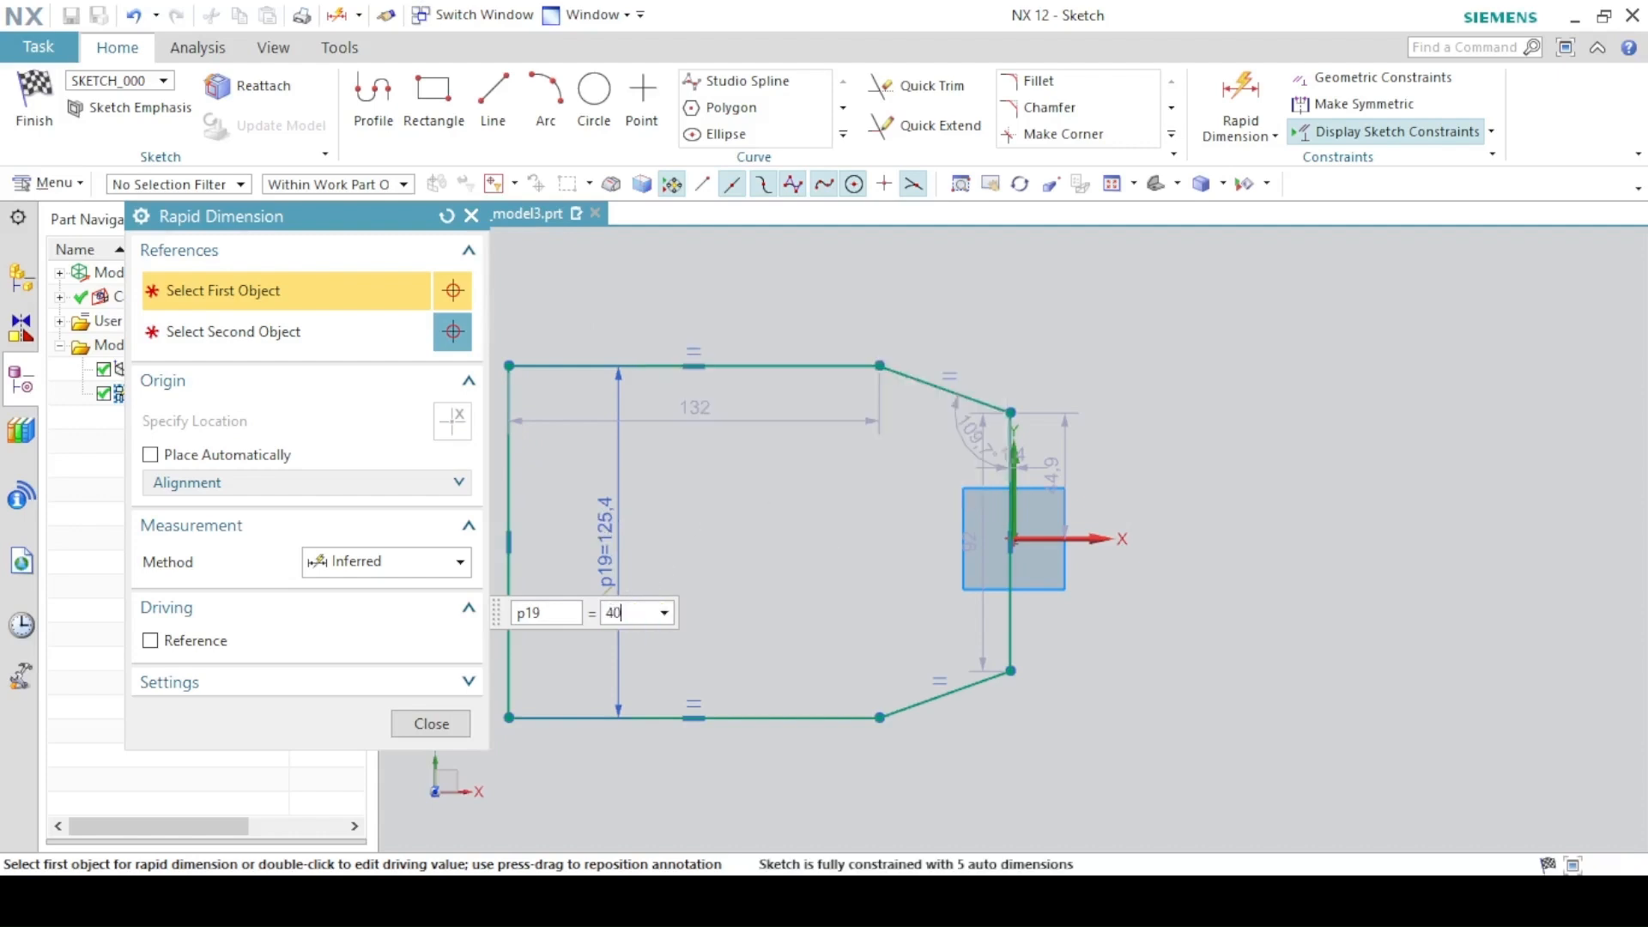
text(40)
key(Return)
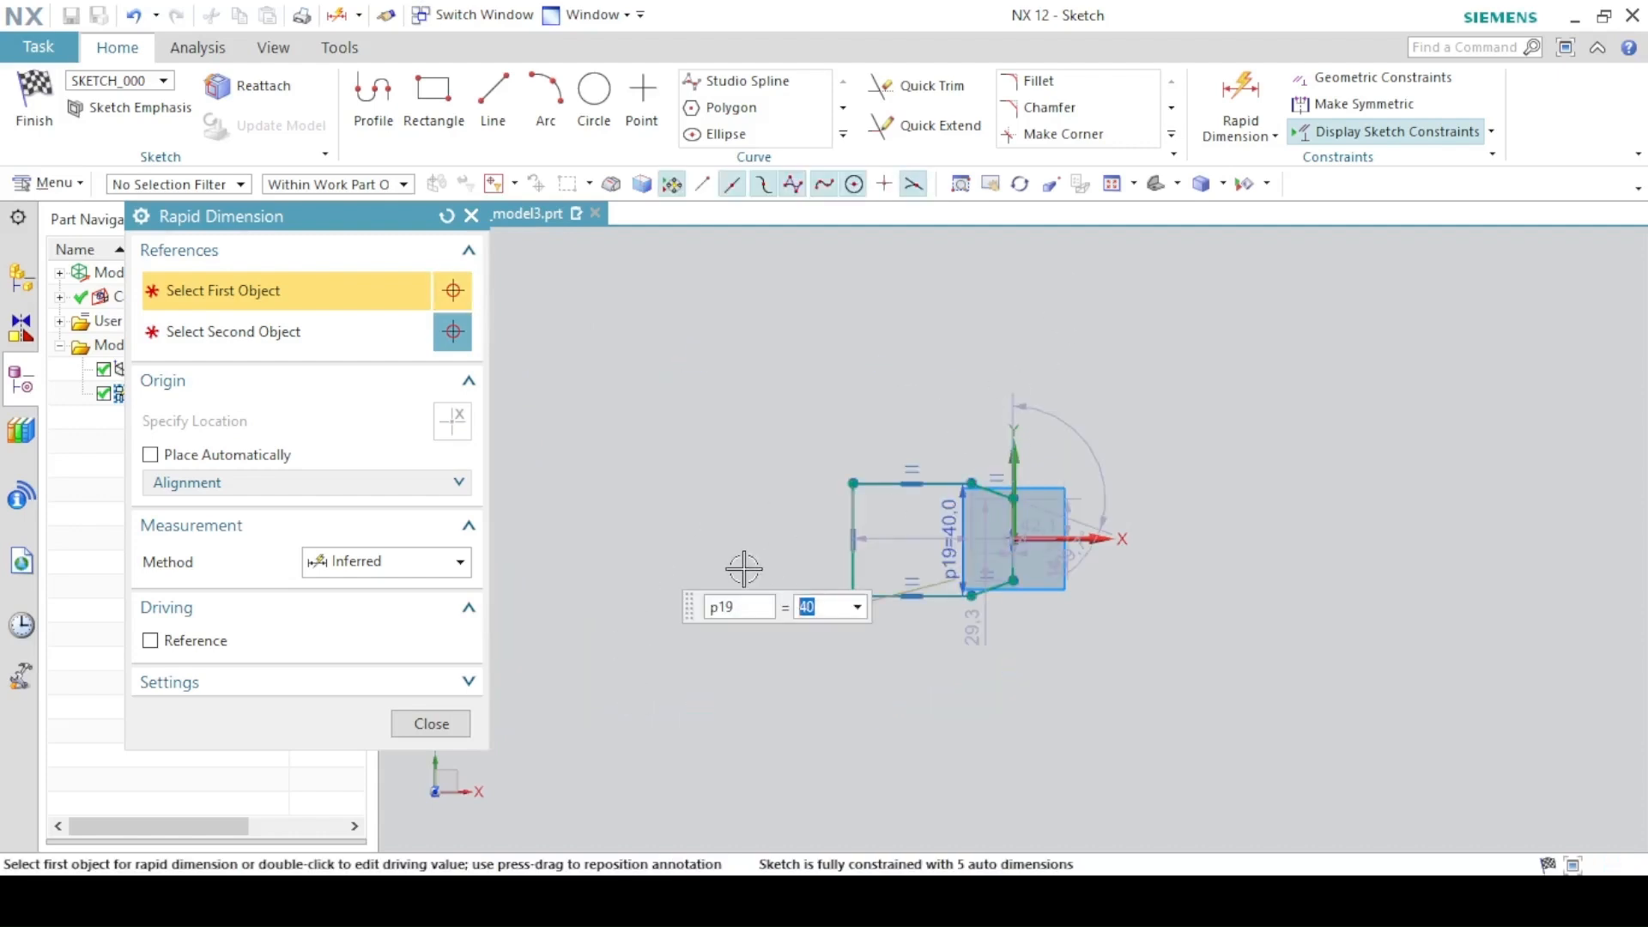
scroll(842, 508, up, 6)
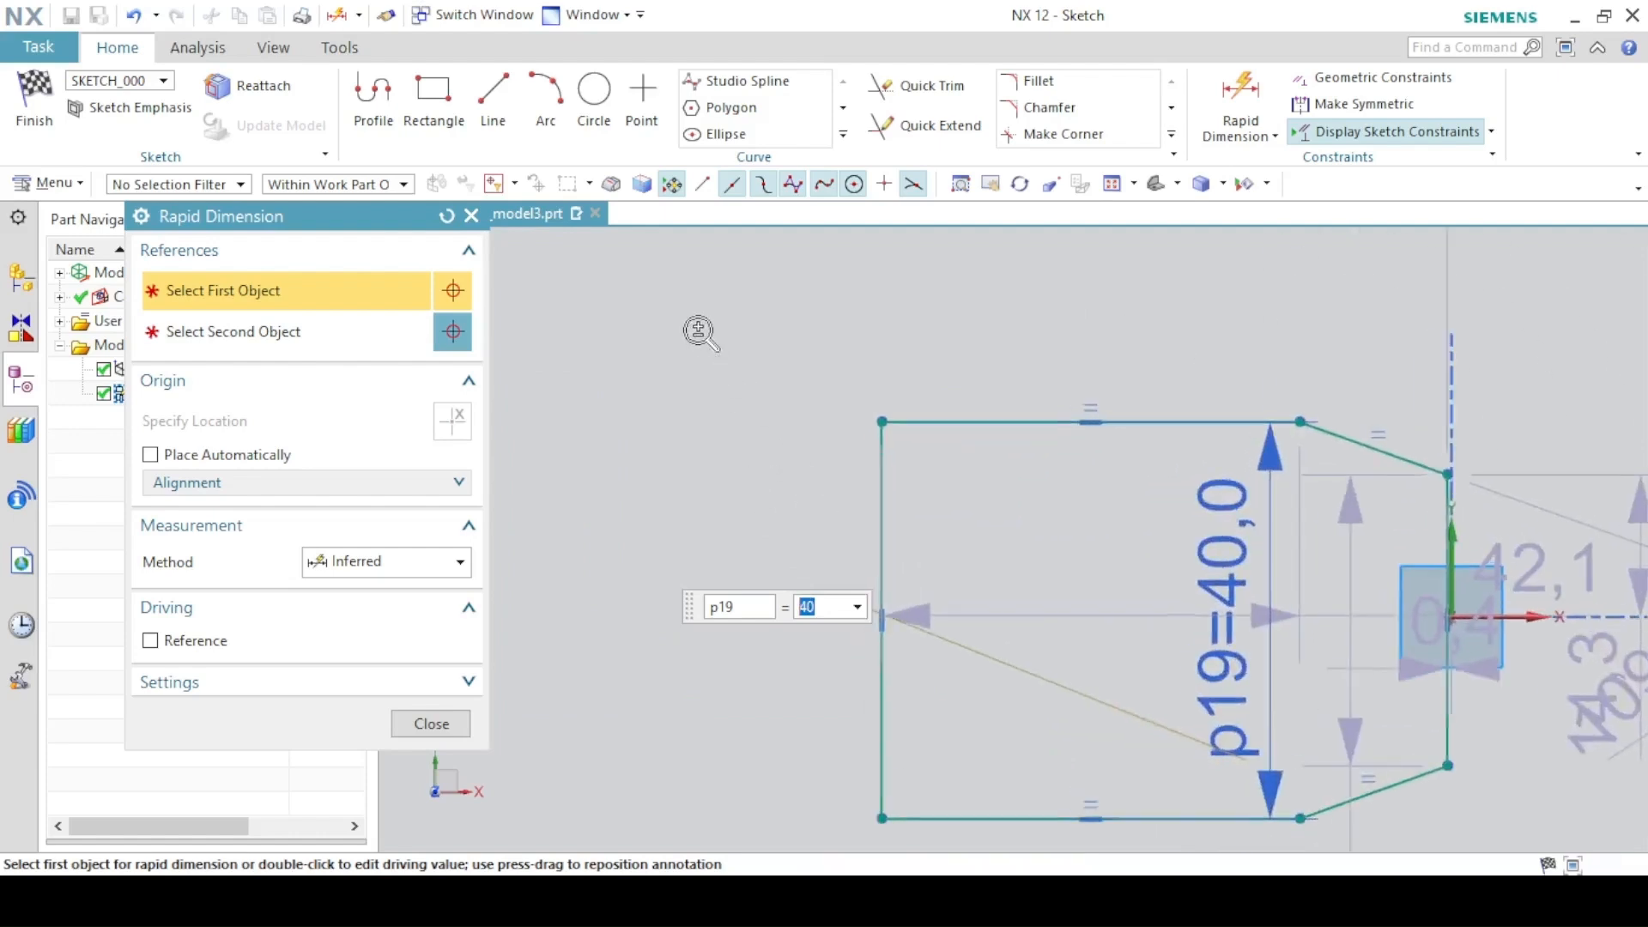
- Dimension the outline's overall length between the two vertical edges at 63 mm
shift+middle_drag(1027, 596, 912, 460)
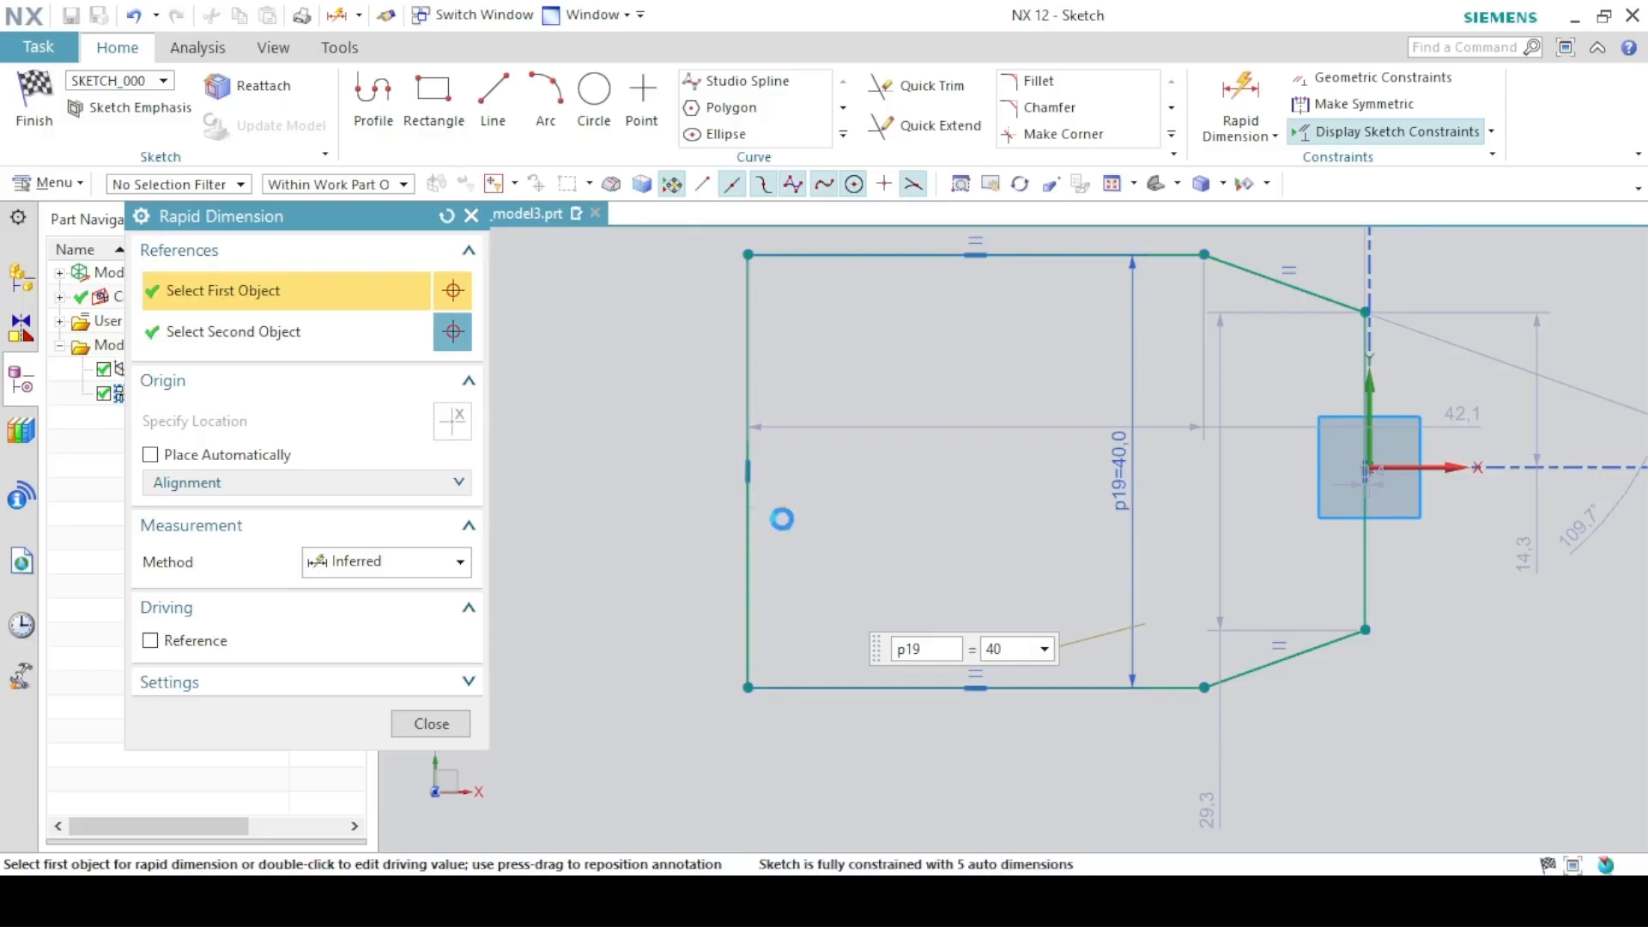
click(749, 515)
click(1366, 500)
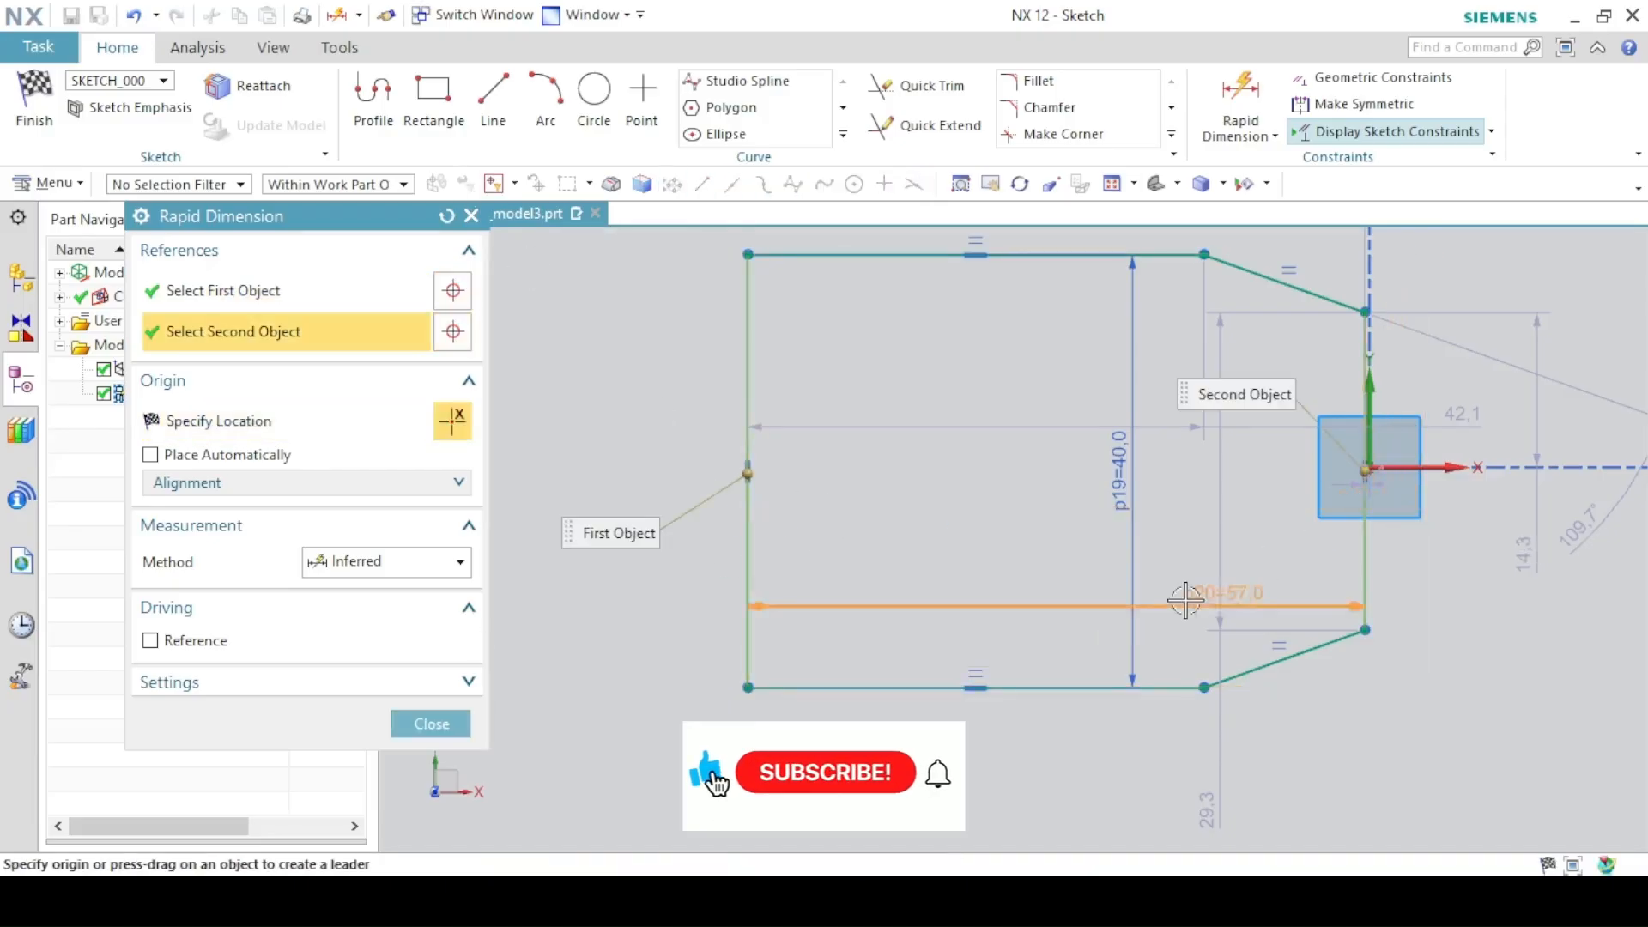
click(910, 820)
text(63)
key(Return)
- Dimension the outline's upper horizontal edge at 40 mm
click(764, 254)
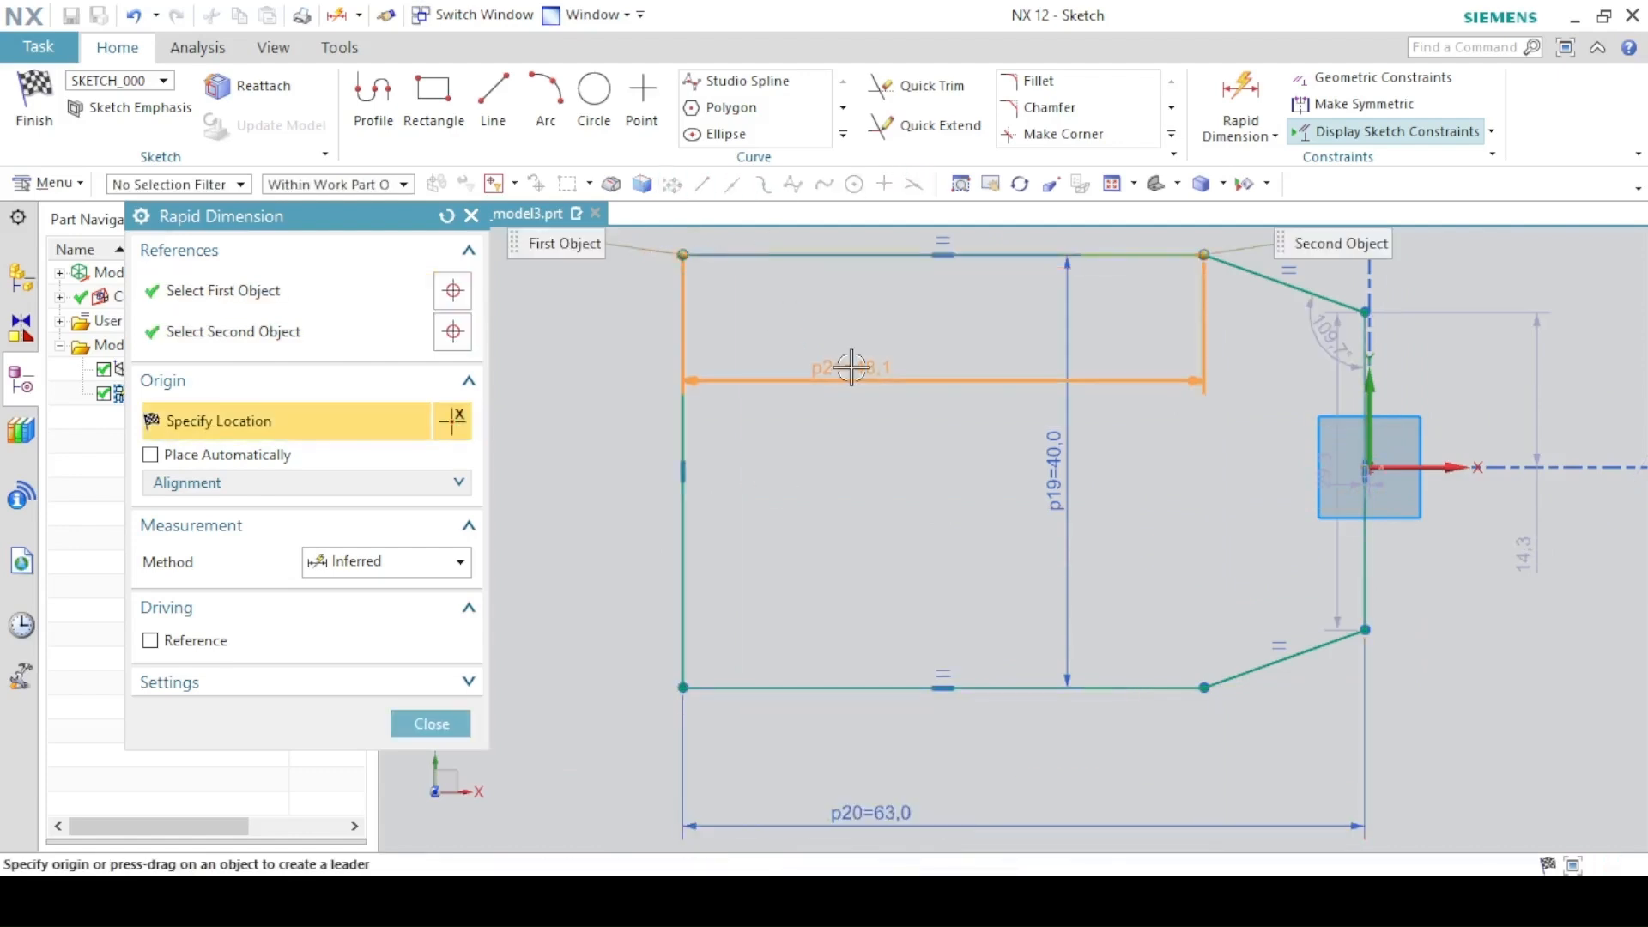
click(851, 367)
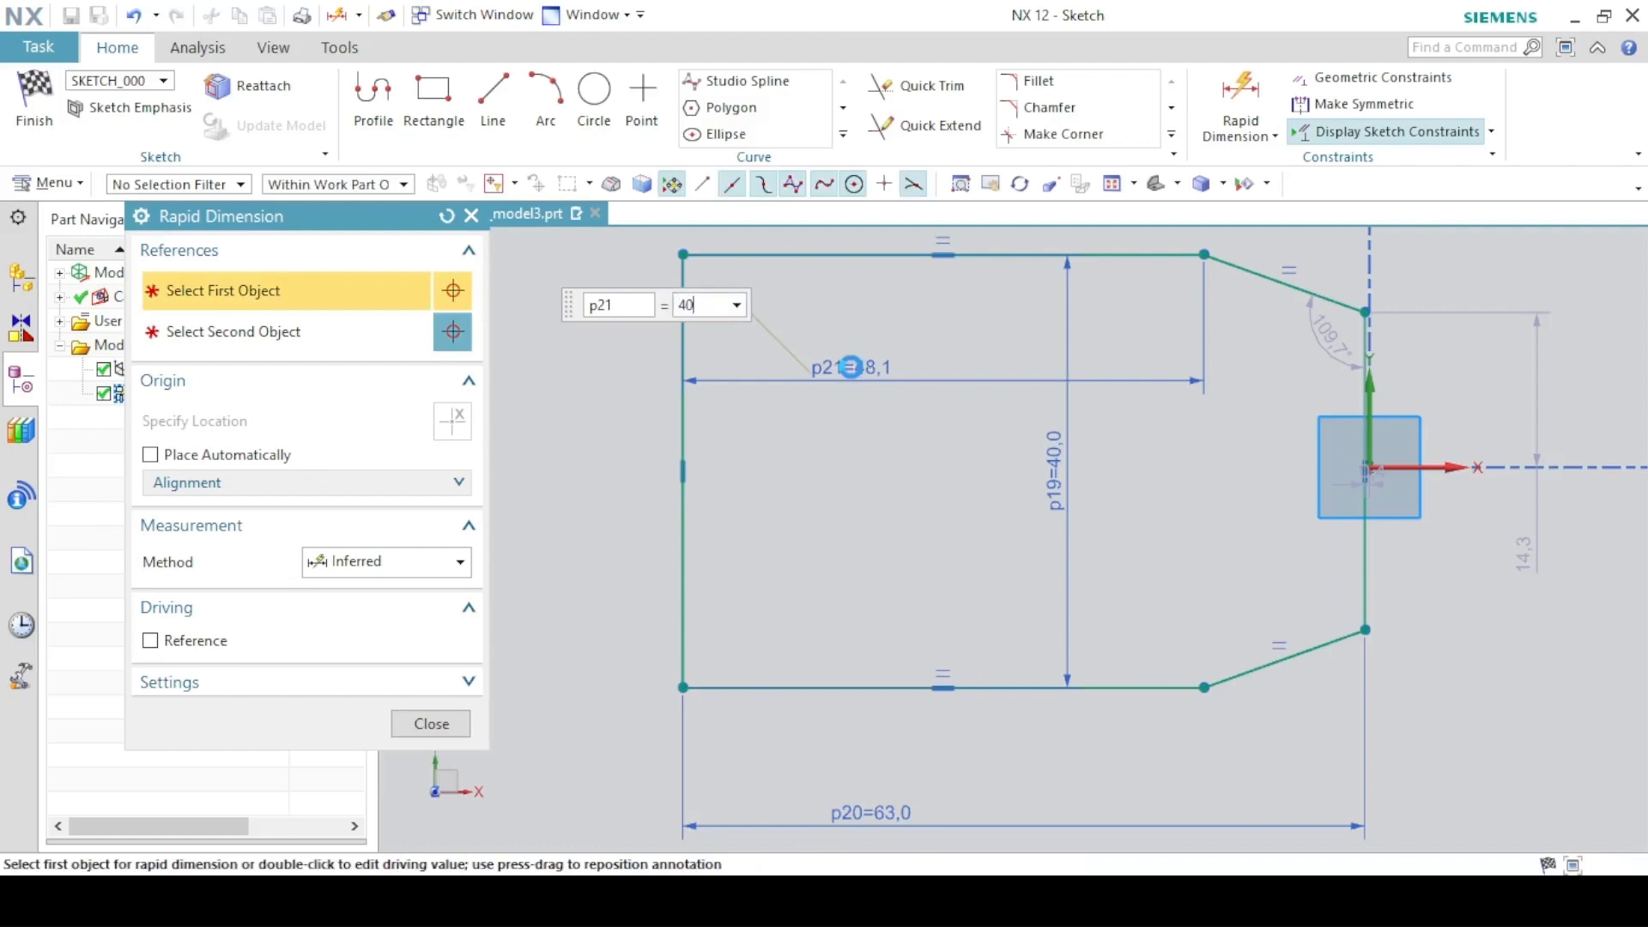
text(40)
key(Return)
click(432, 724)
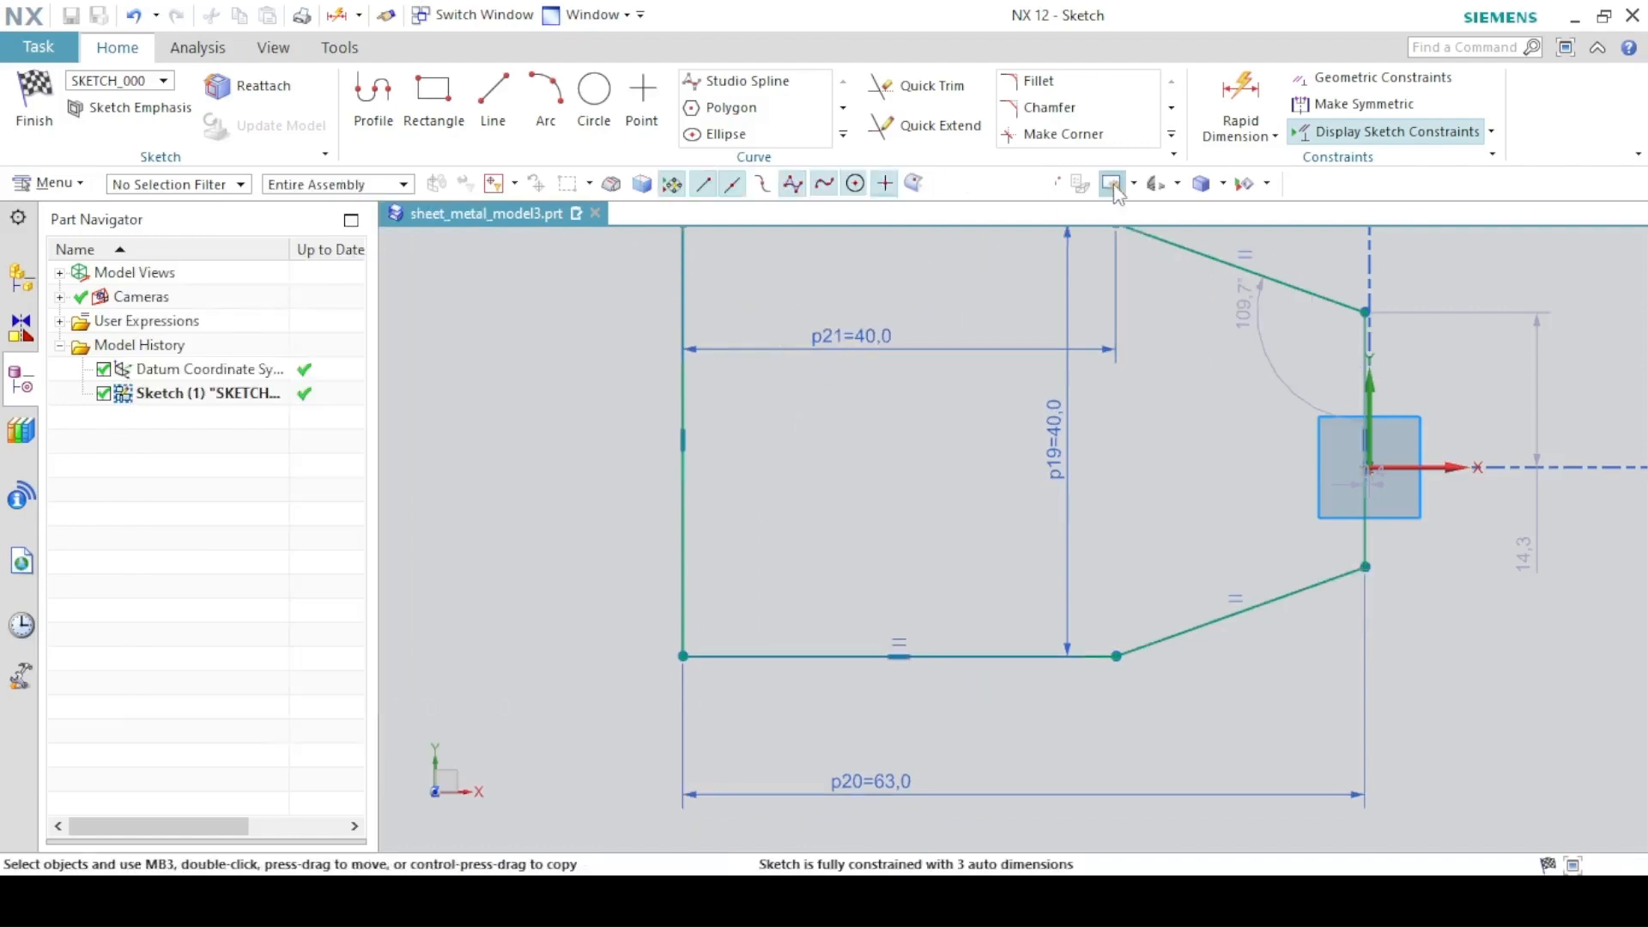
- Make the midpoint of the outline's long vertical edge coincident with the sketch origin
click(1111, 184)
click(1254, 184)
click(1262, 215)
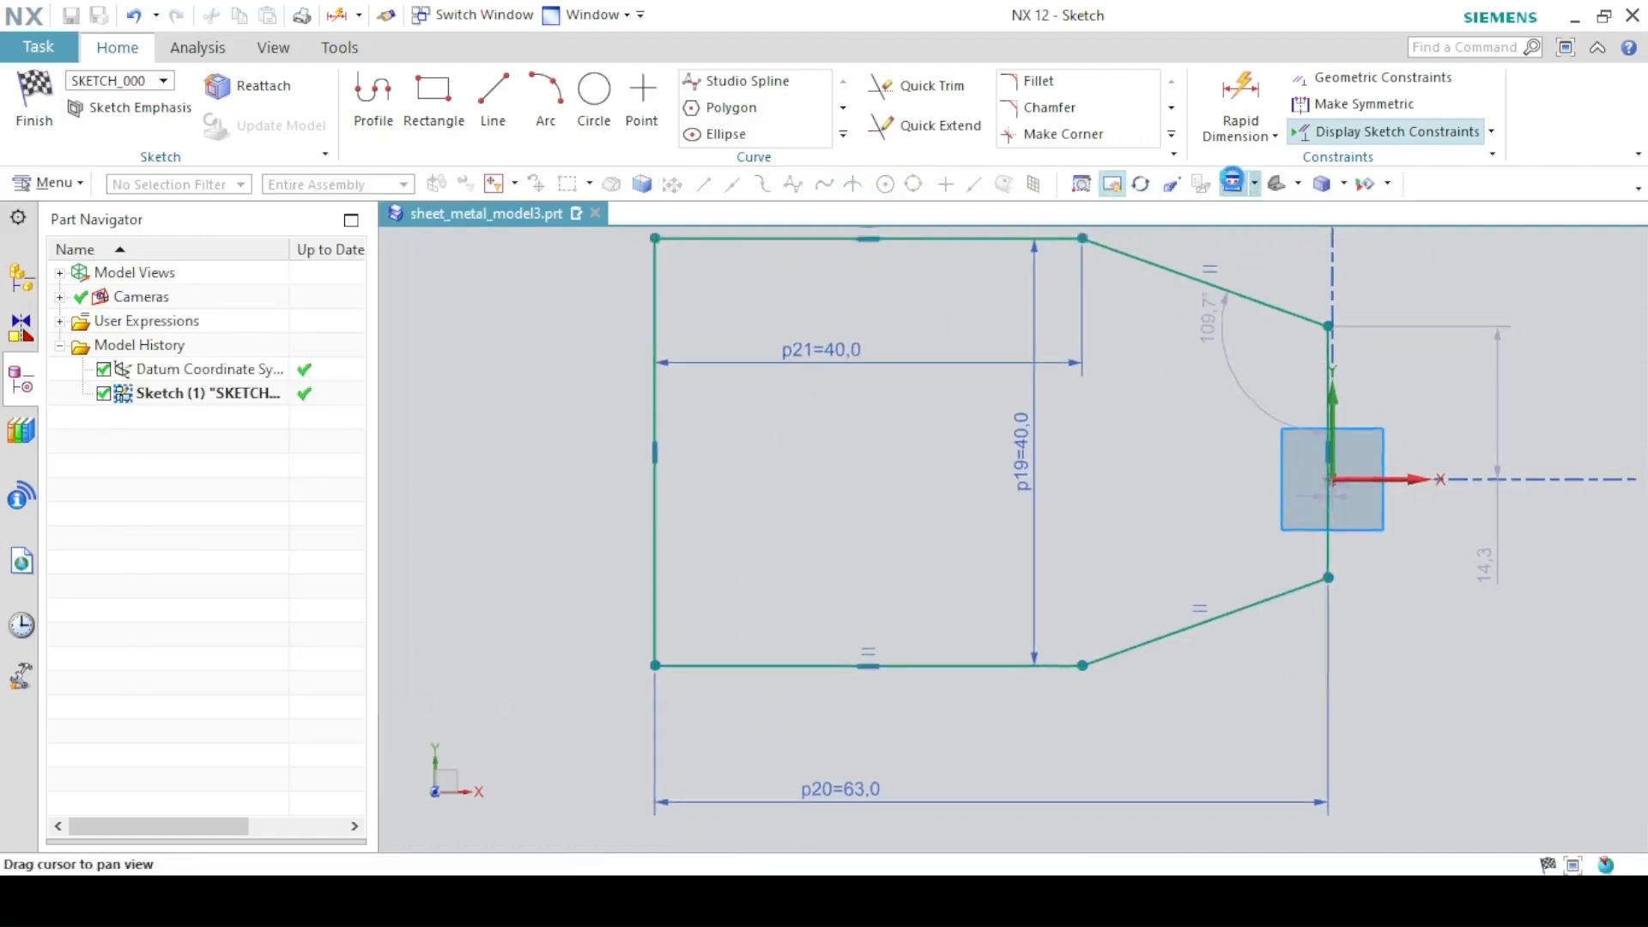
key(Escape)
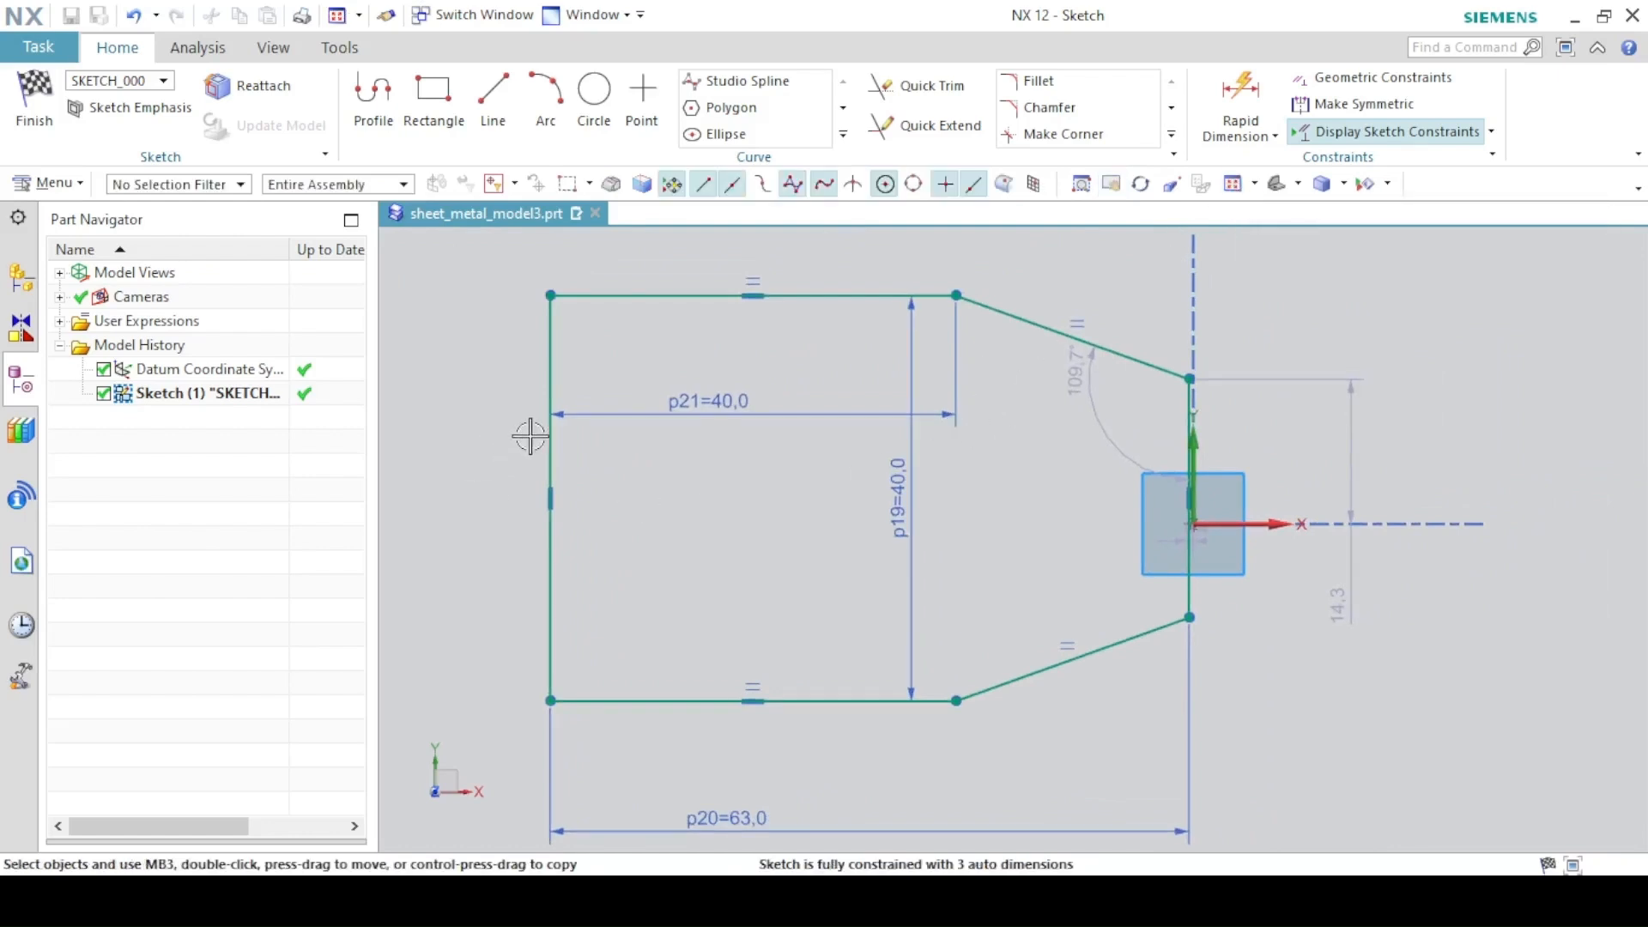
click(550, 498)
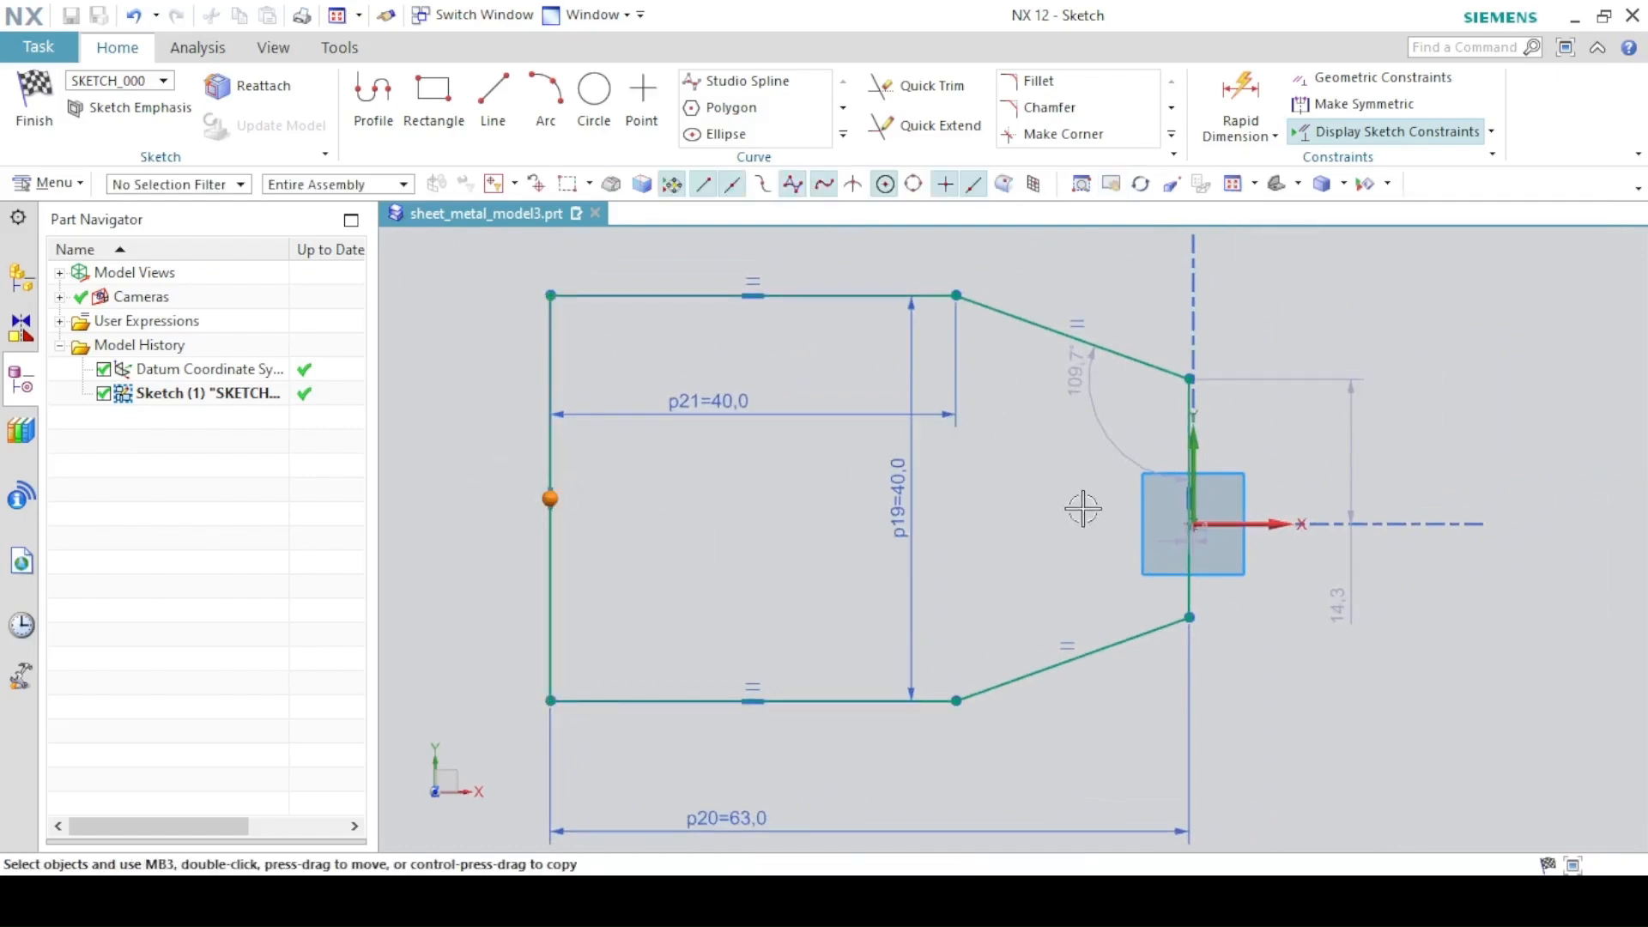
click(1196, 525)
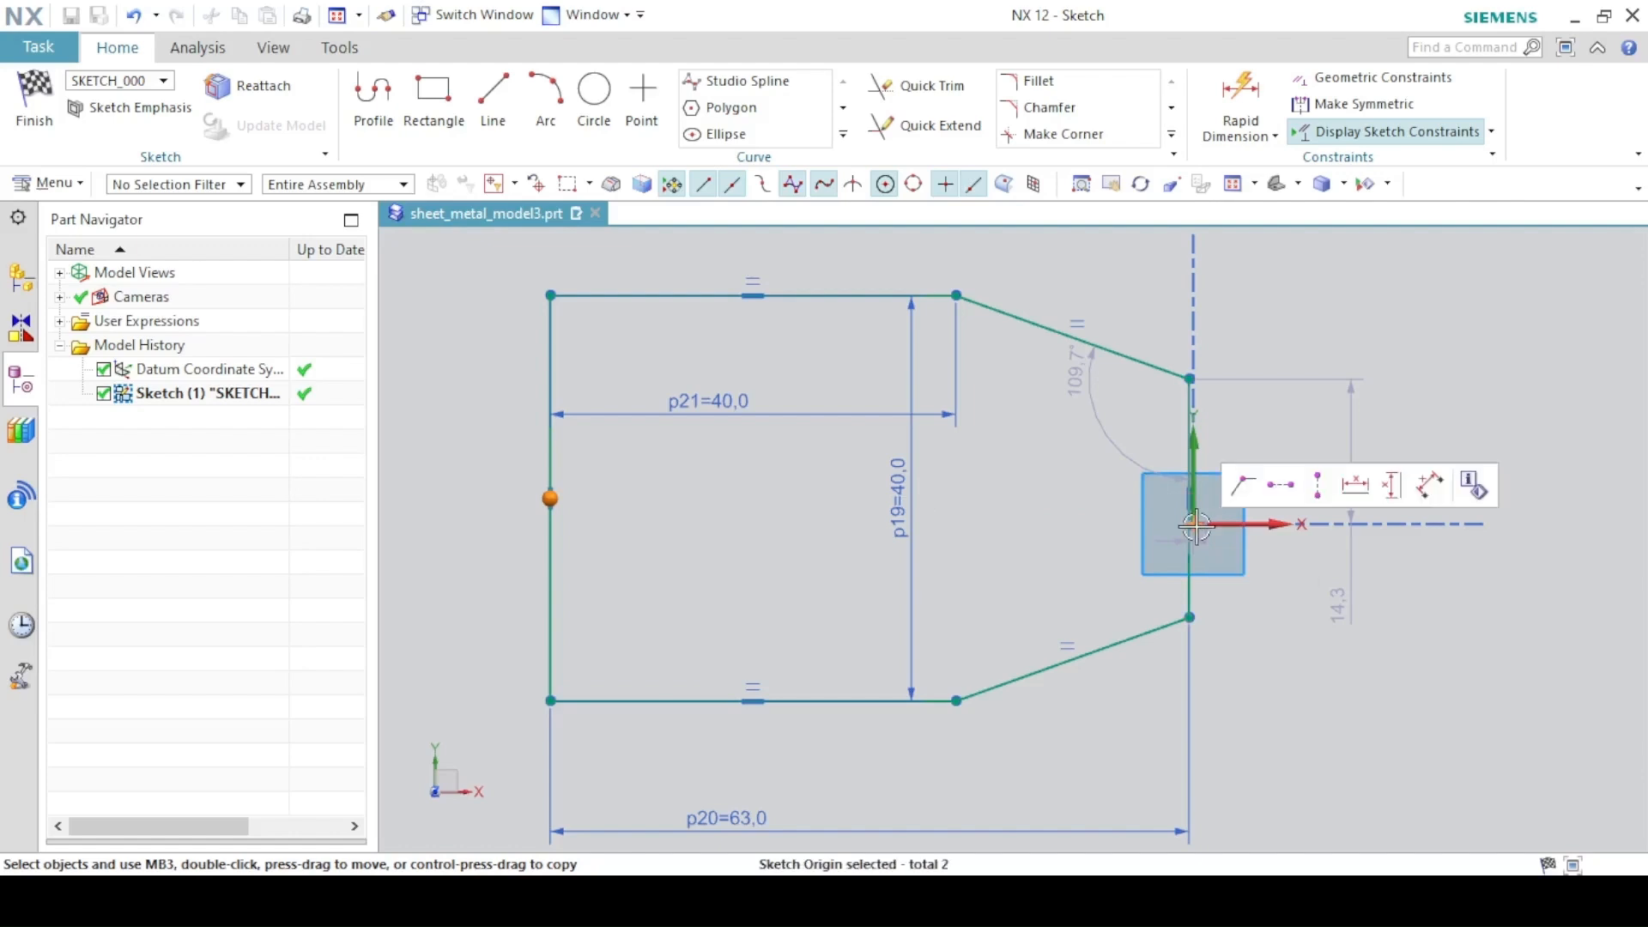
click(1242, 492)
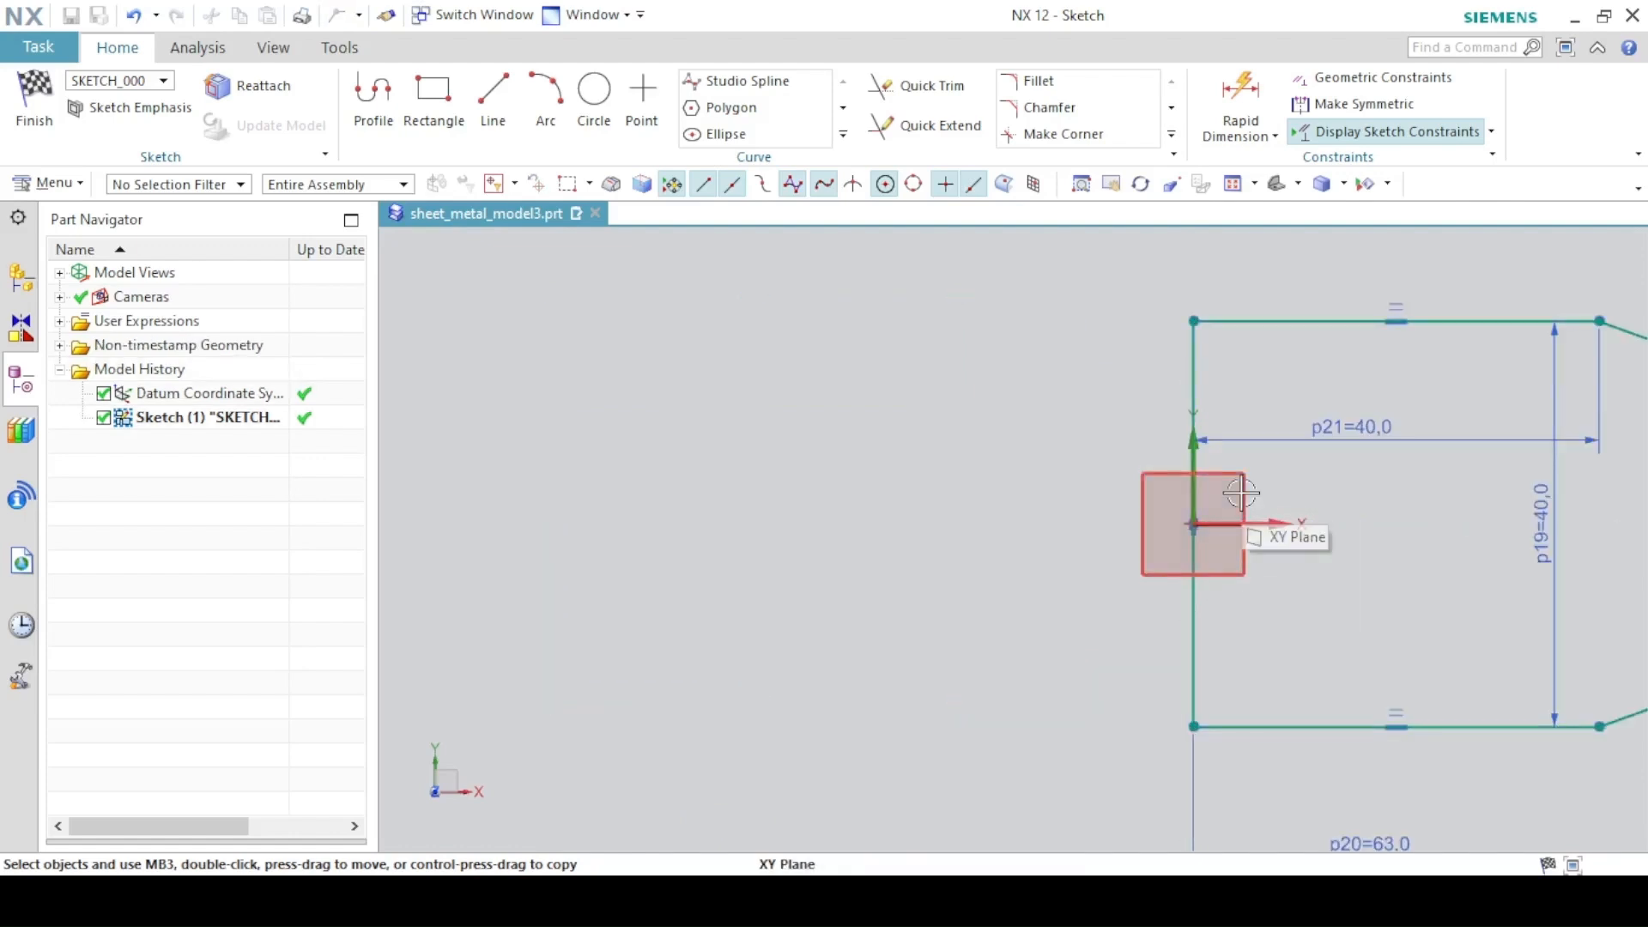
click(1233, 184)
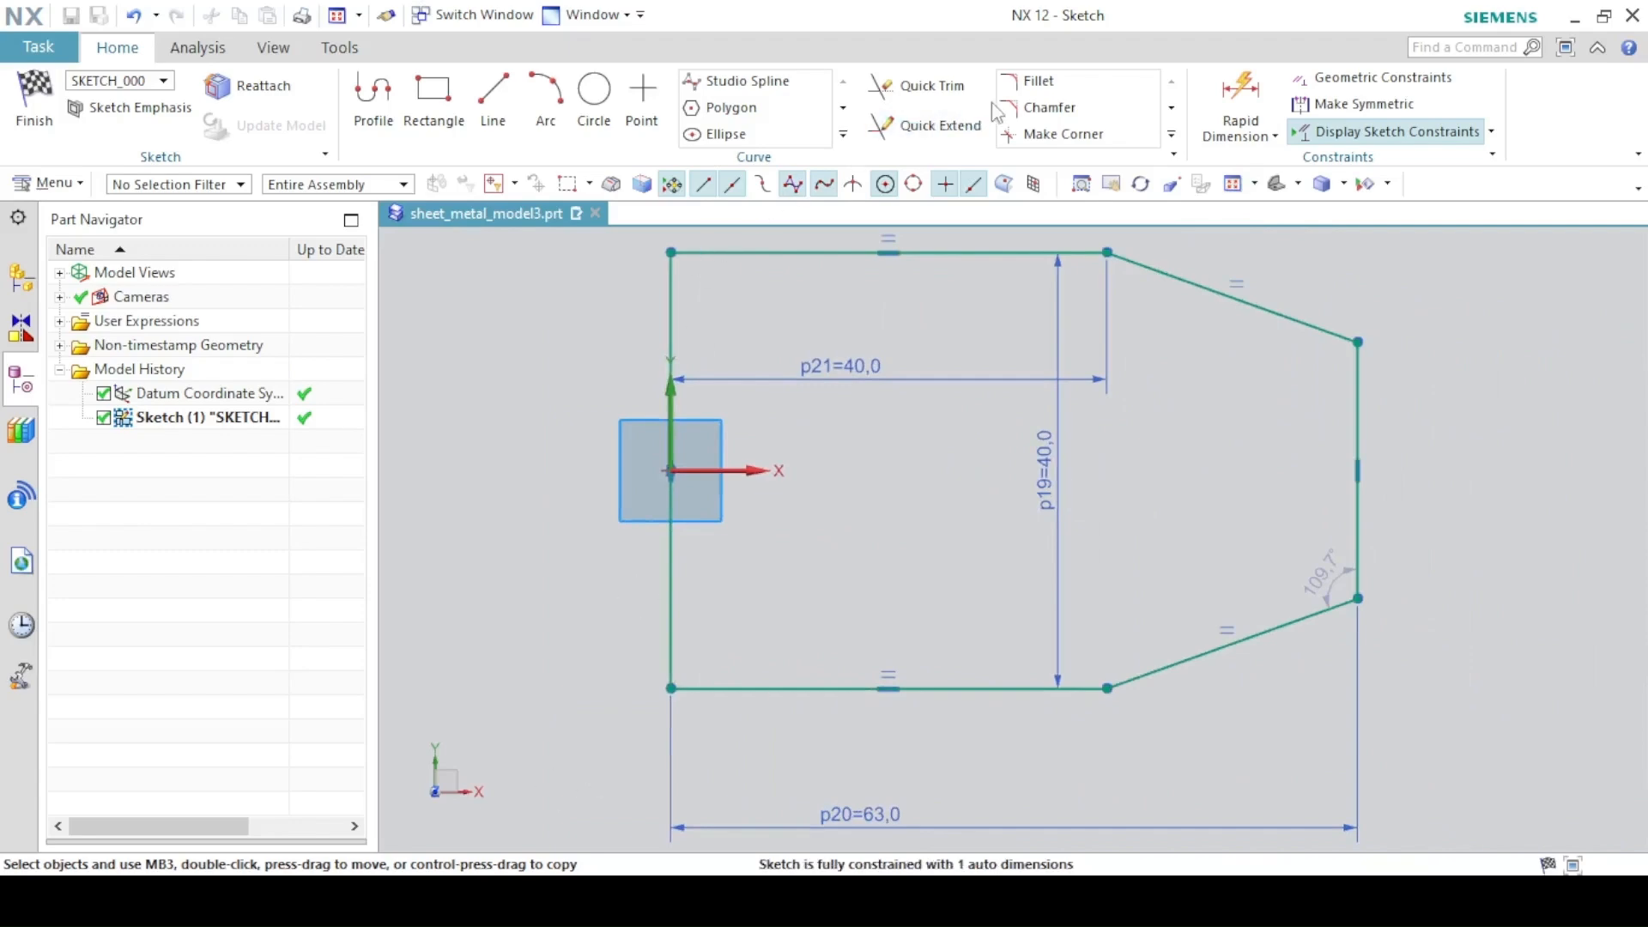
- Consult the PDF drawing and fillet both corners at the ends of the short vertical edge with a 5 mm radius
click(1034, 81)
key(alt+Tab)
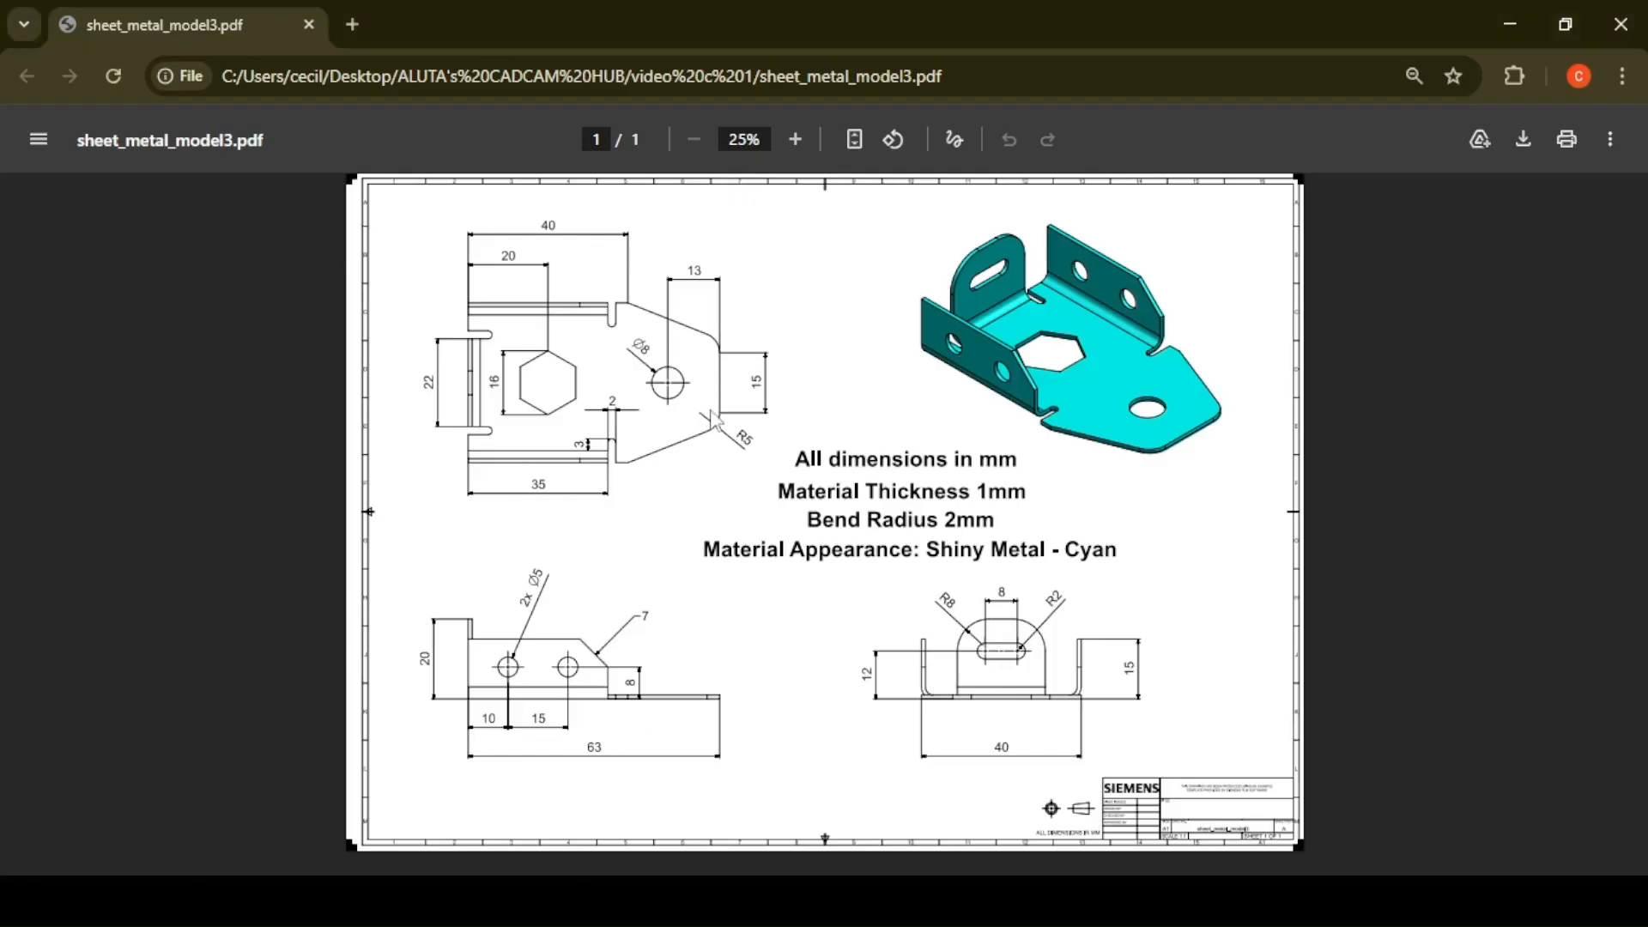
key(alt+Tab)
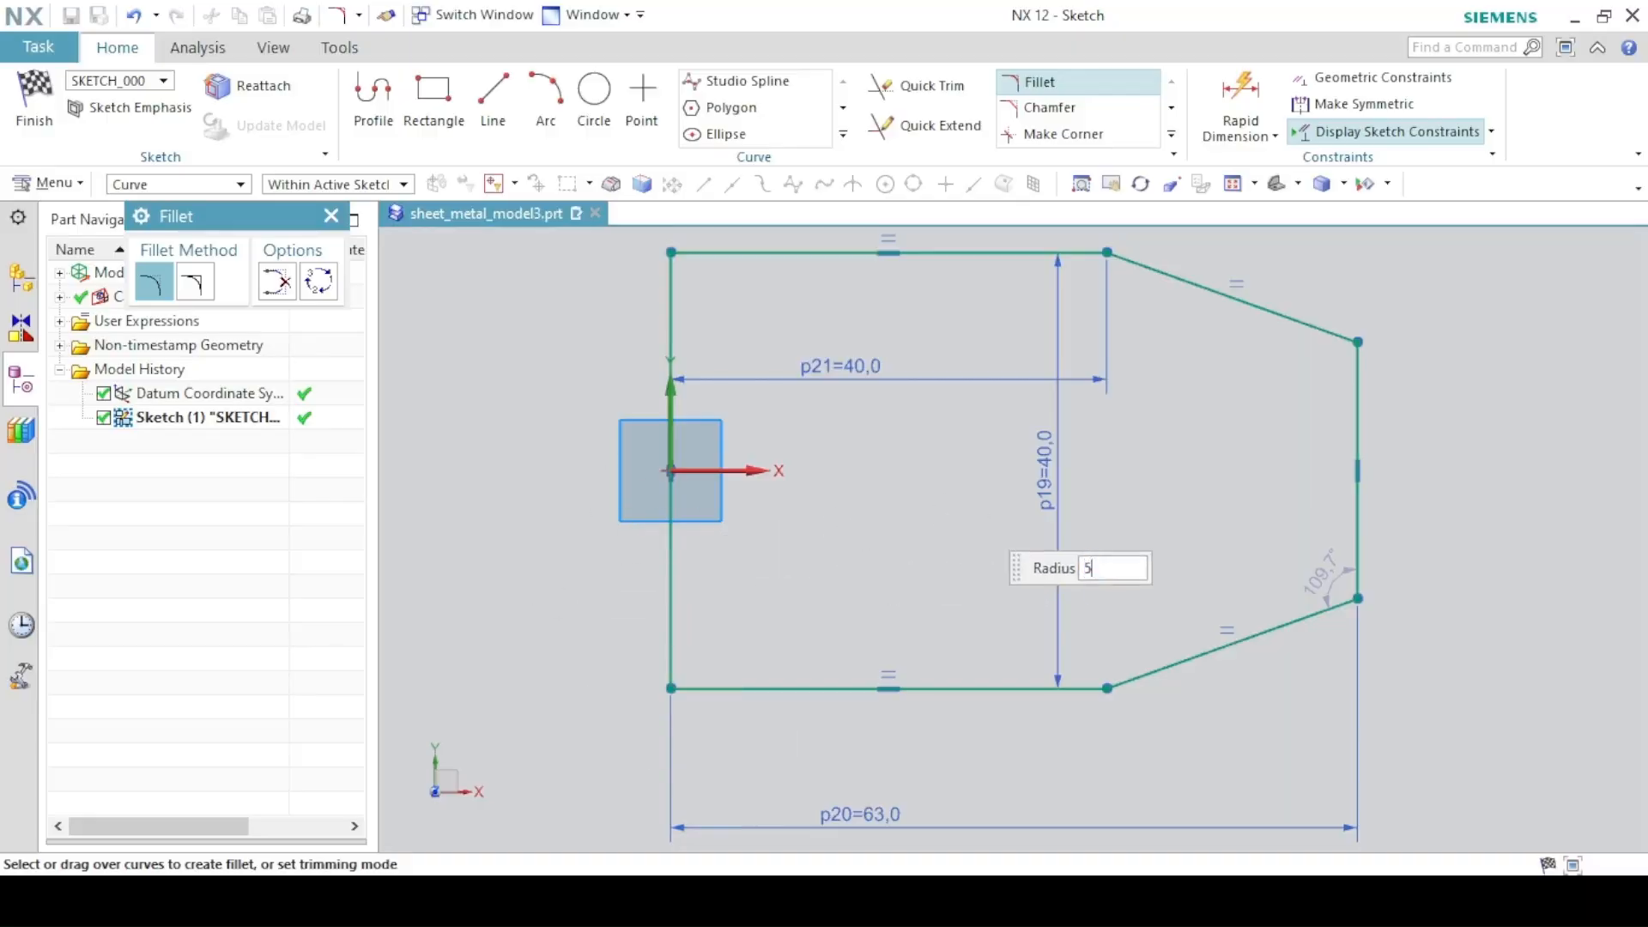
click(1352, 599)
click(1356, 343)
key(Escape)
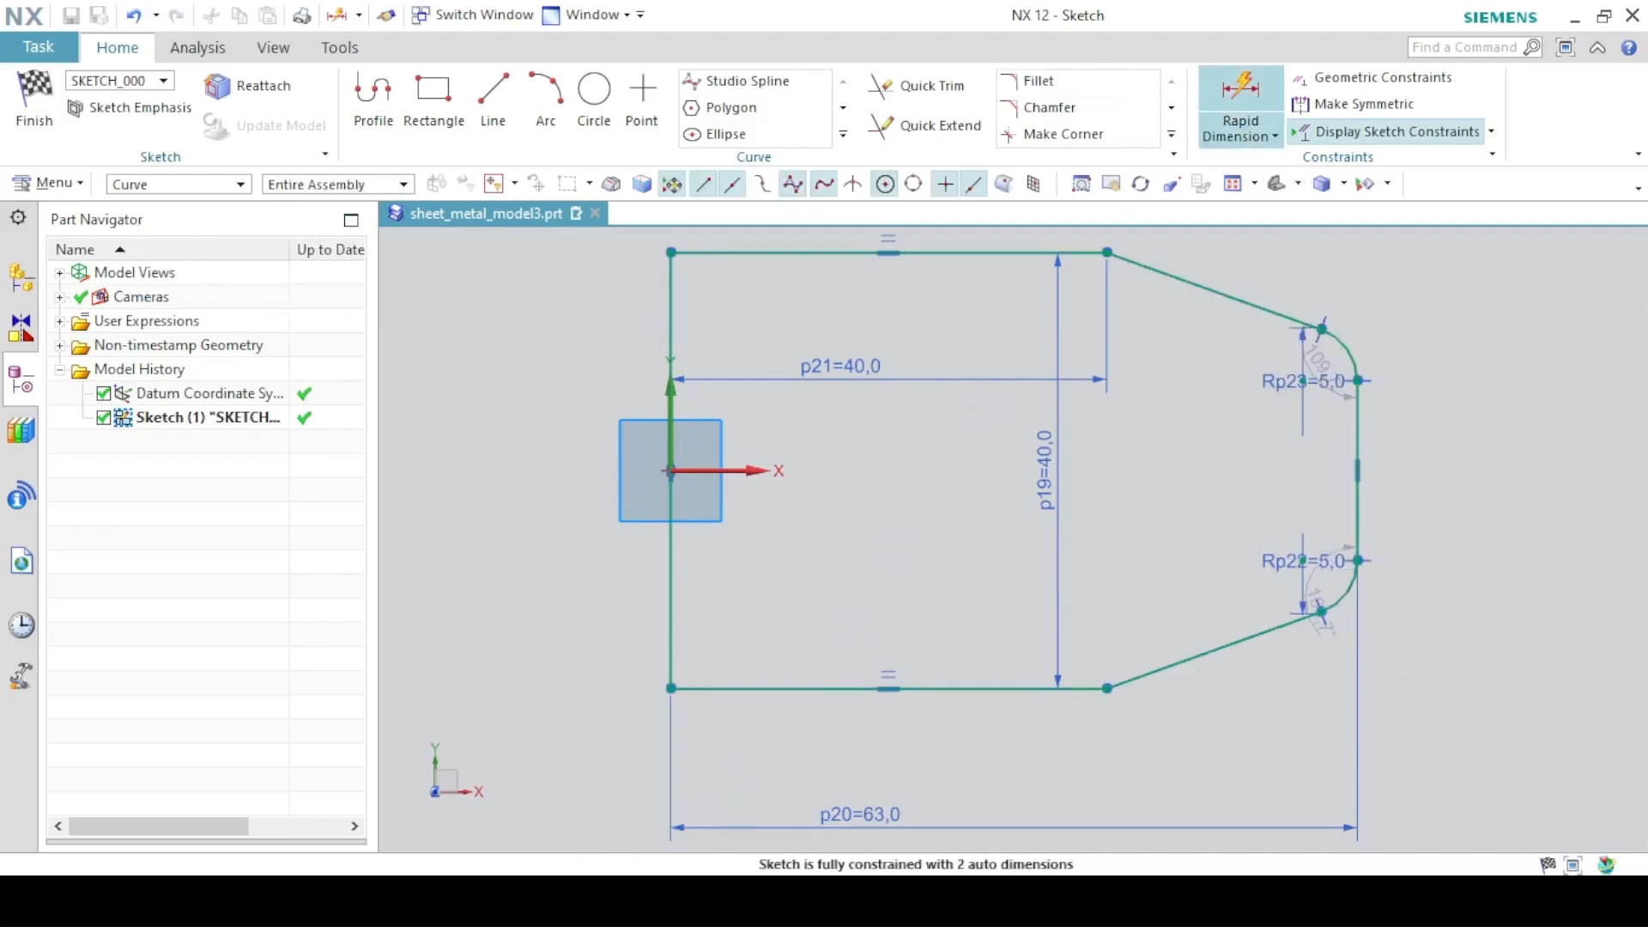
- Check the PDF drawing and dimension the short vertical edge between the two fillets at 15 mm
key(alt+Tab)
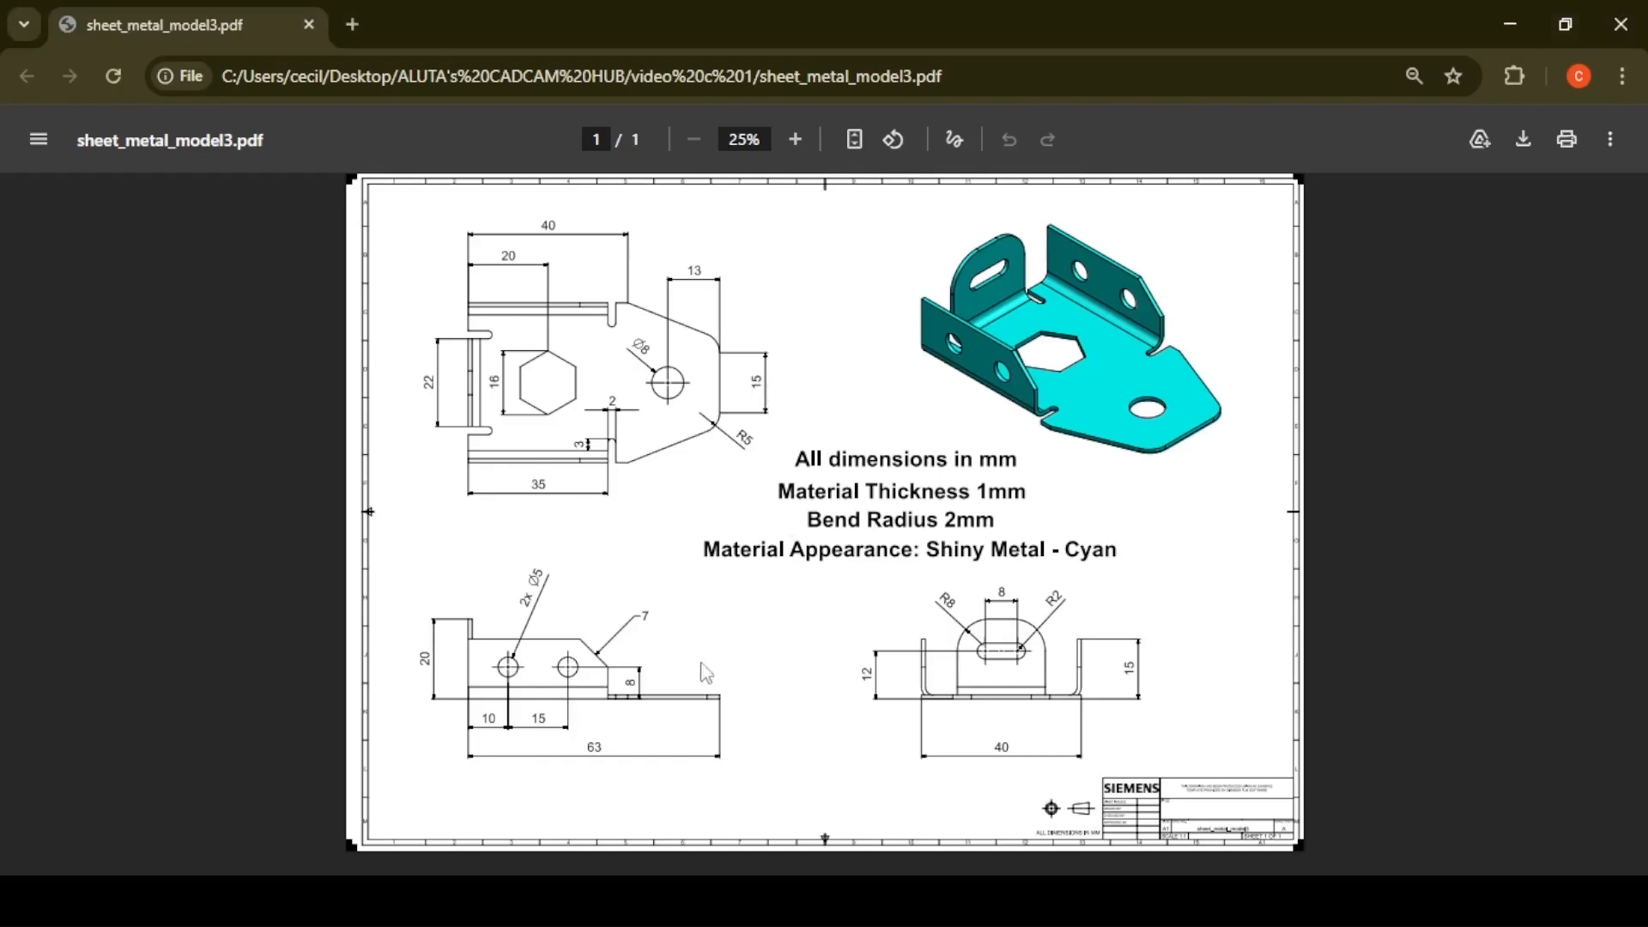
key(alt+Tab)
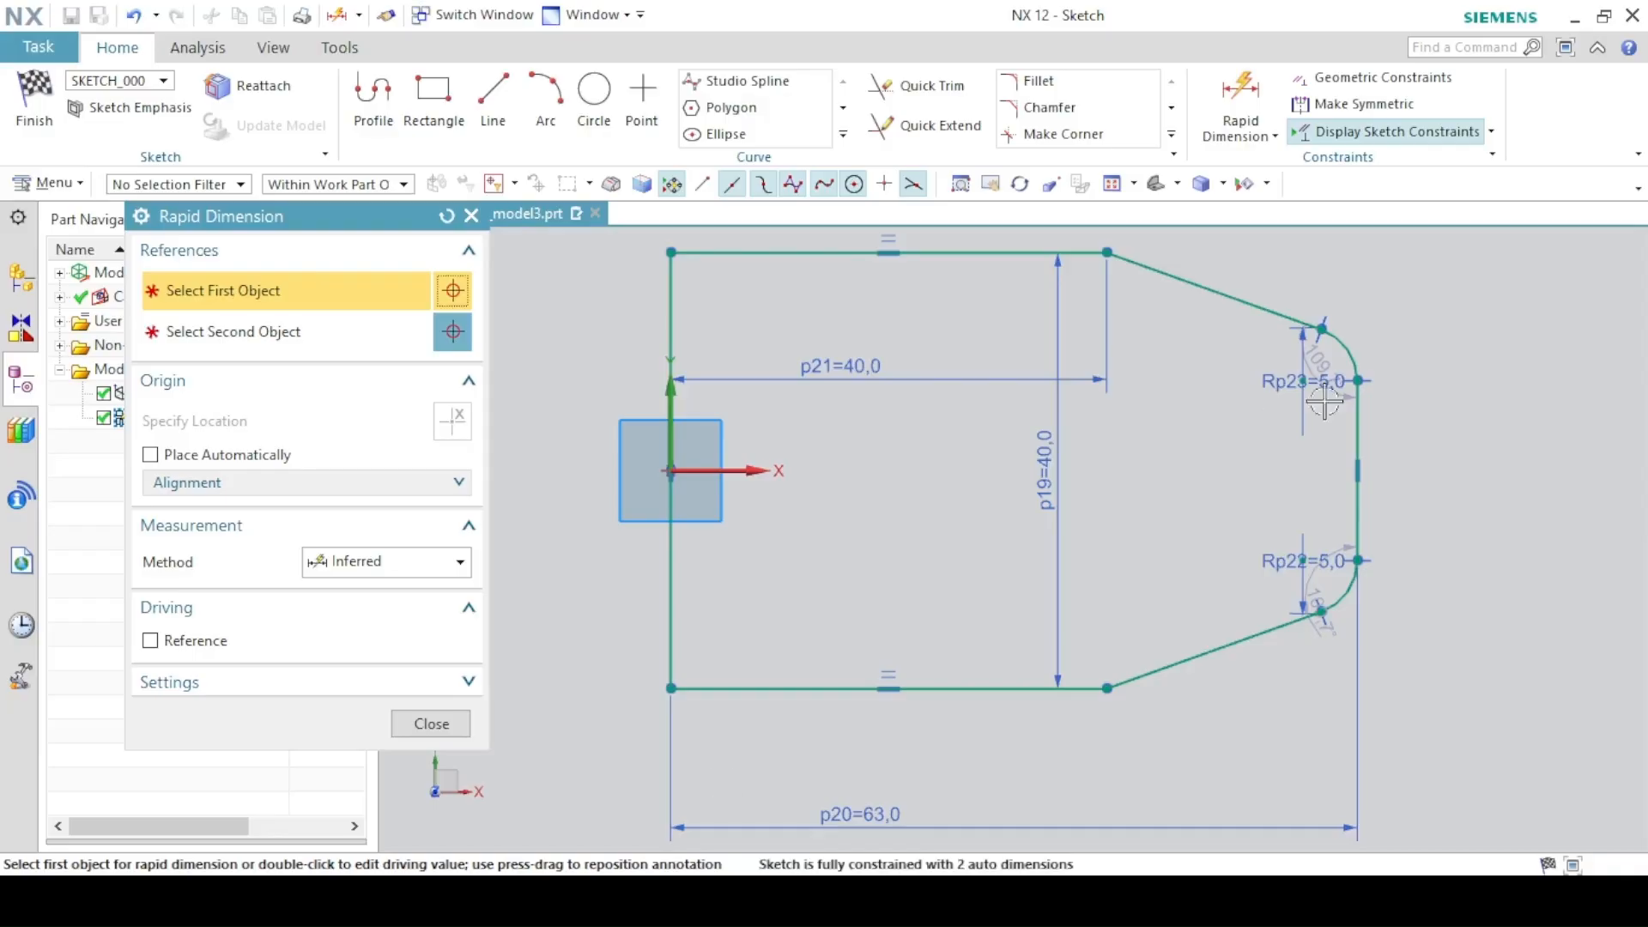
click(1377, 434)
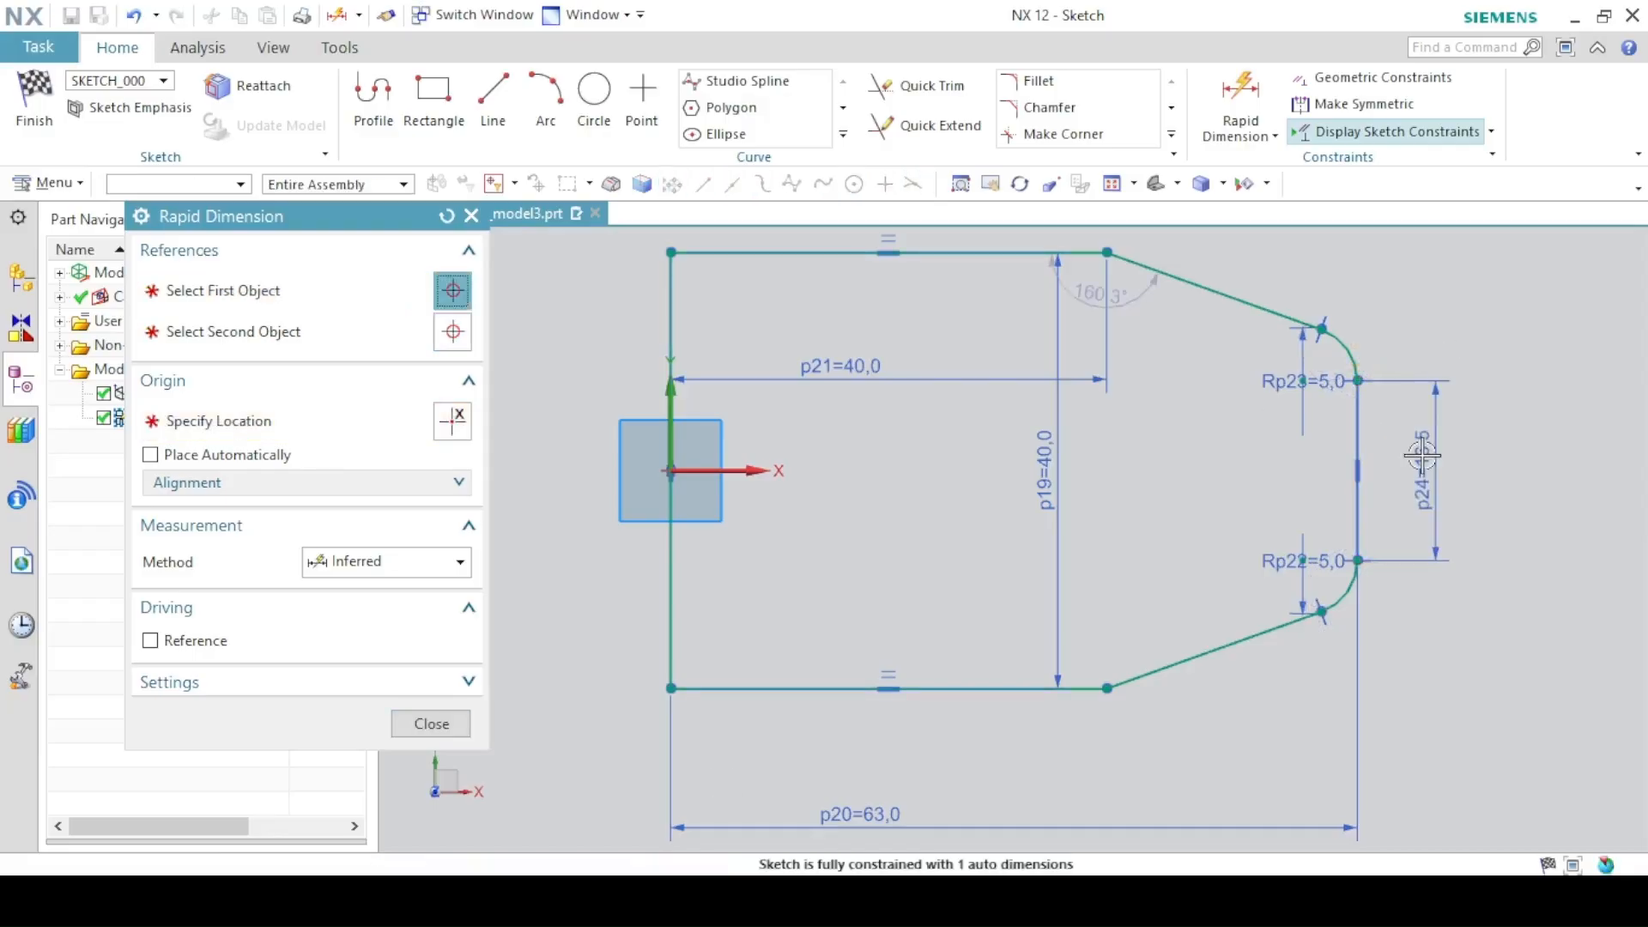
click(1421, 456)
text(15)
key(Return)
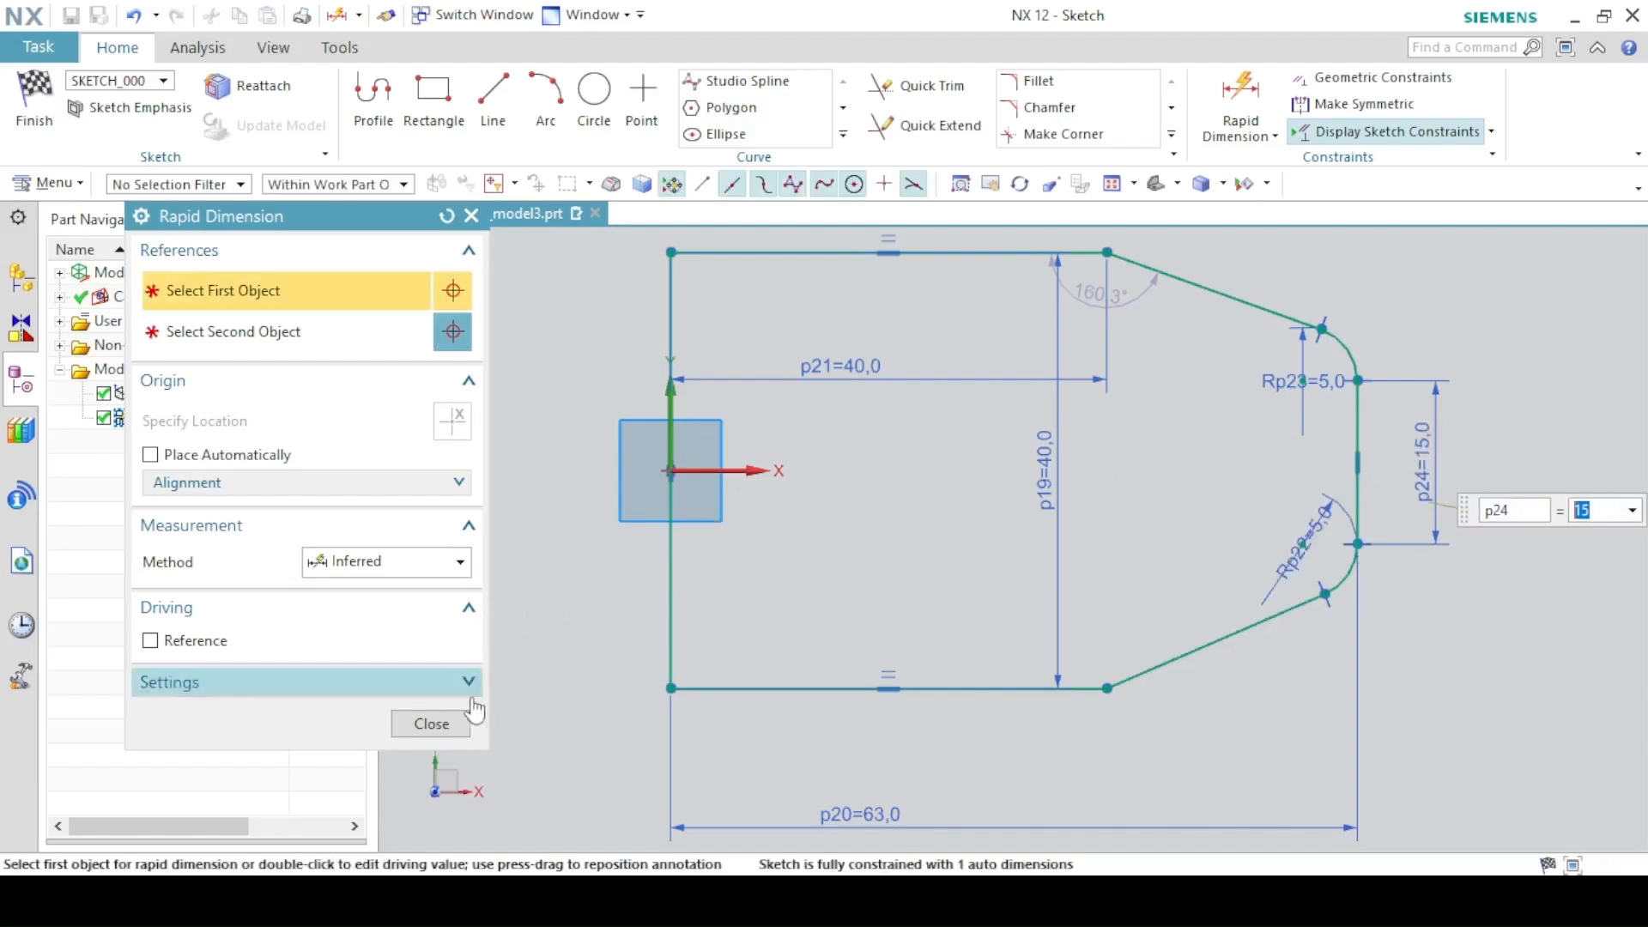
click(426, 723)
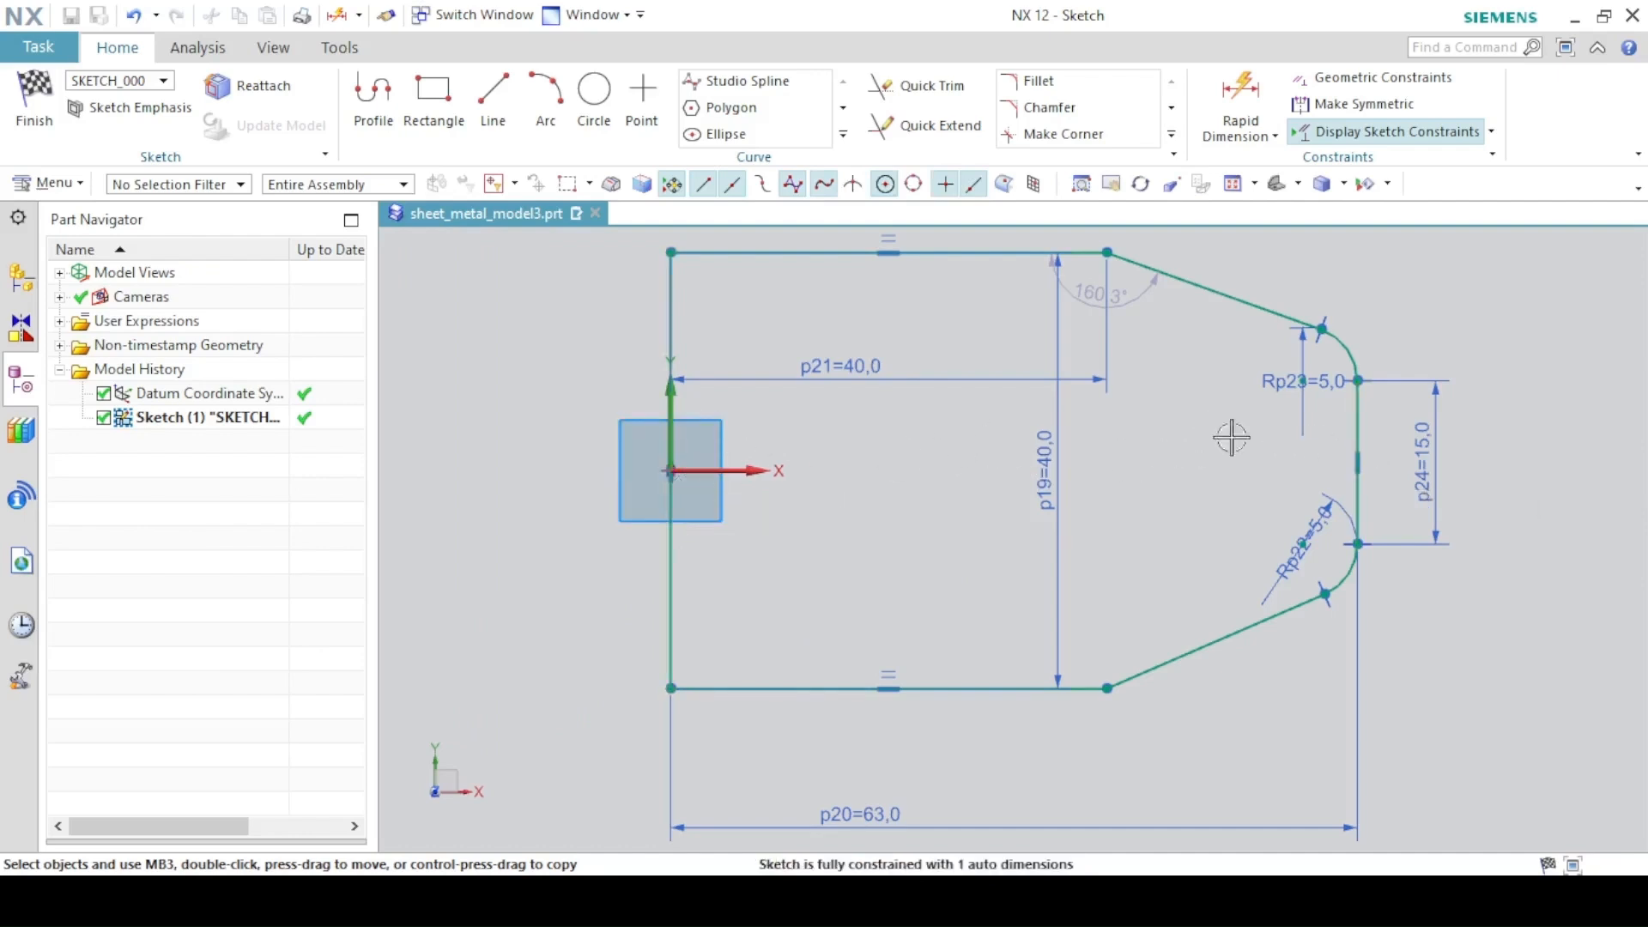
- Align the midpoint of the short vertical edge horizontally with the sketch origin
click(1357, 463)
click(682, 468)
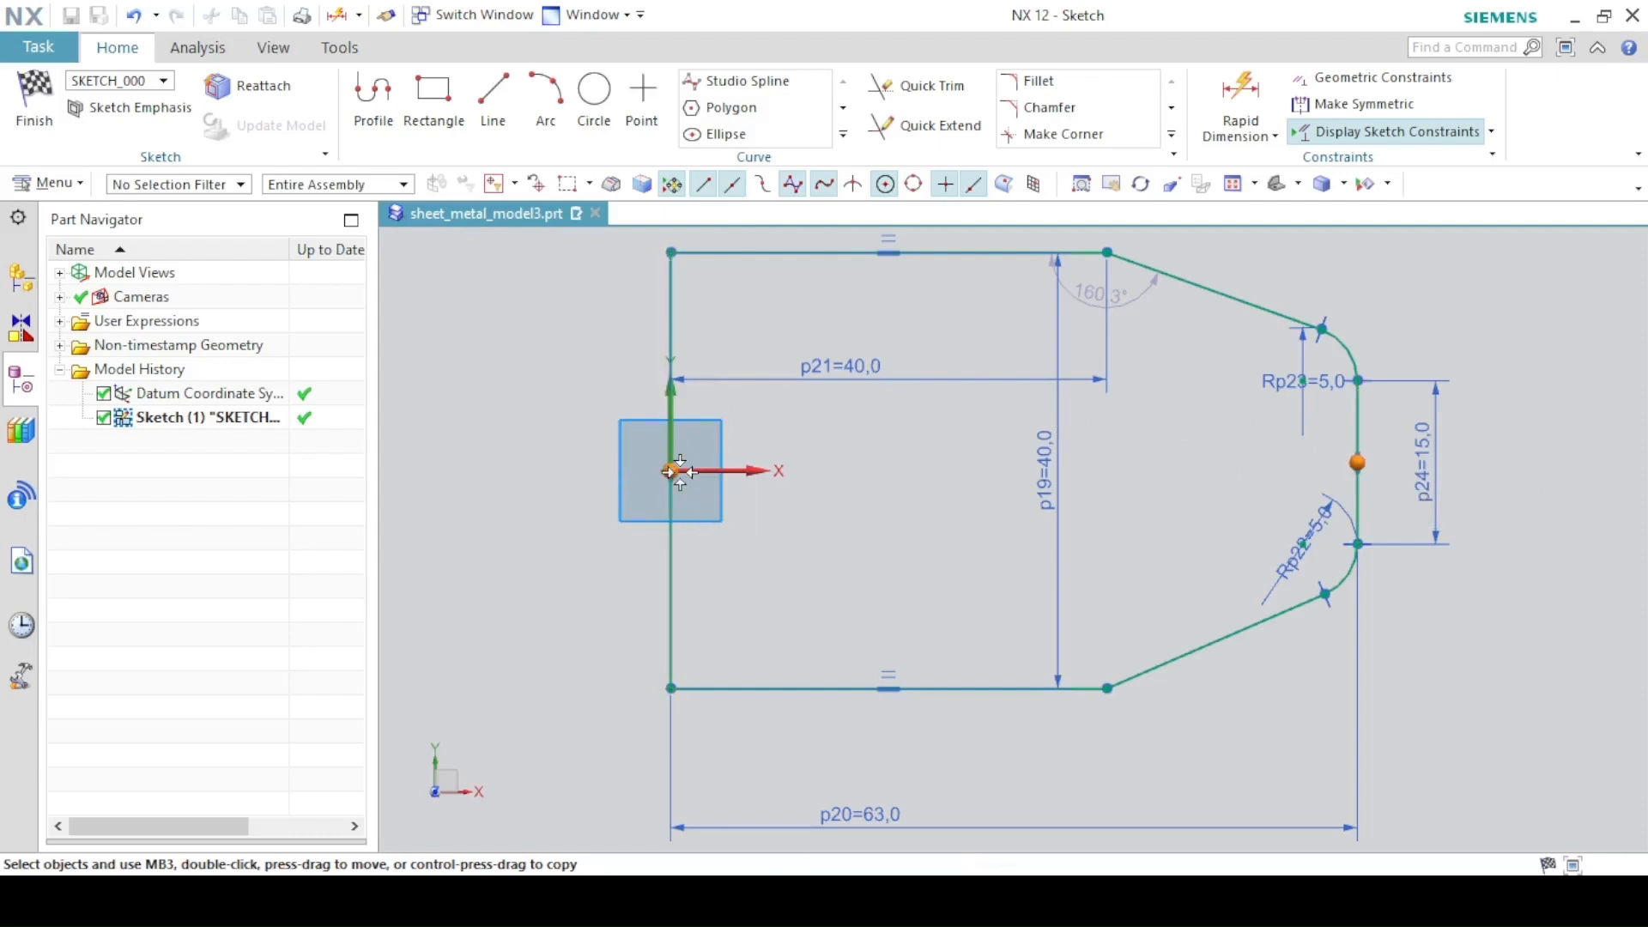
click(762, 430)
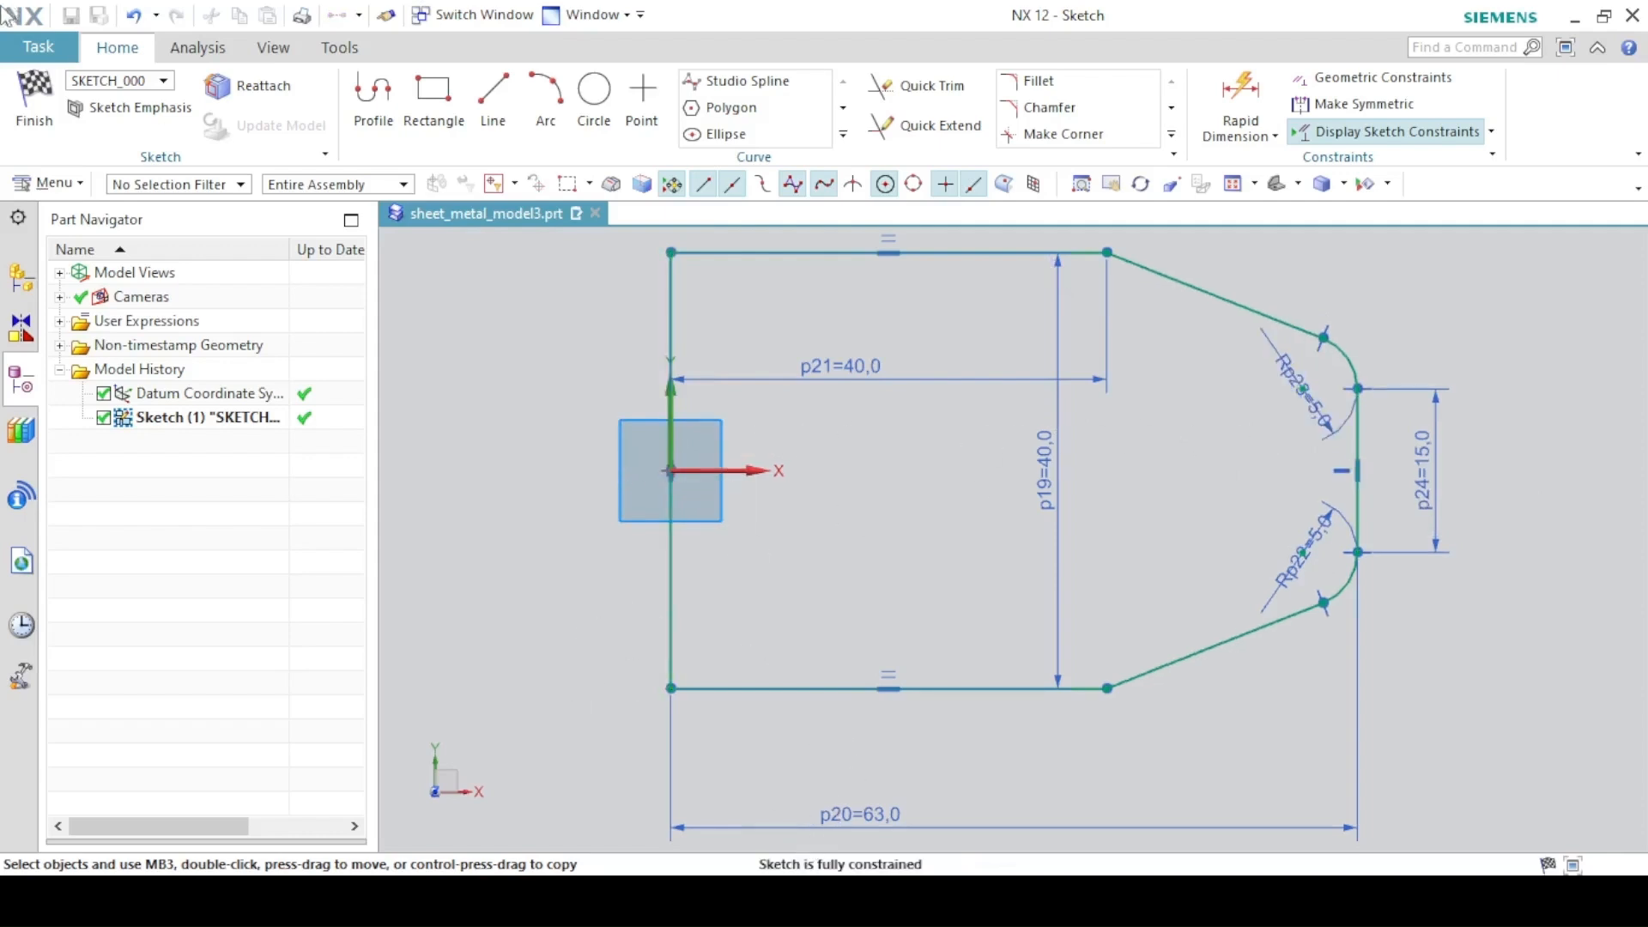
- Sketch a circle of 8 mm diameter inside the outline, near its tapered end
click(594, 96)
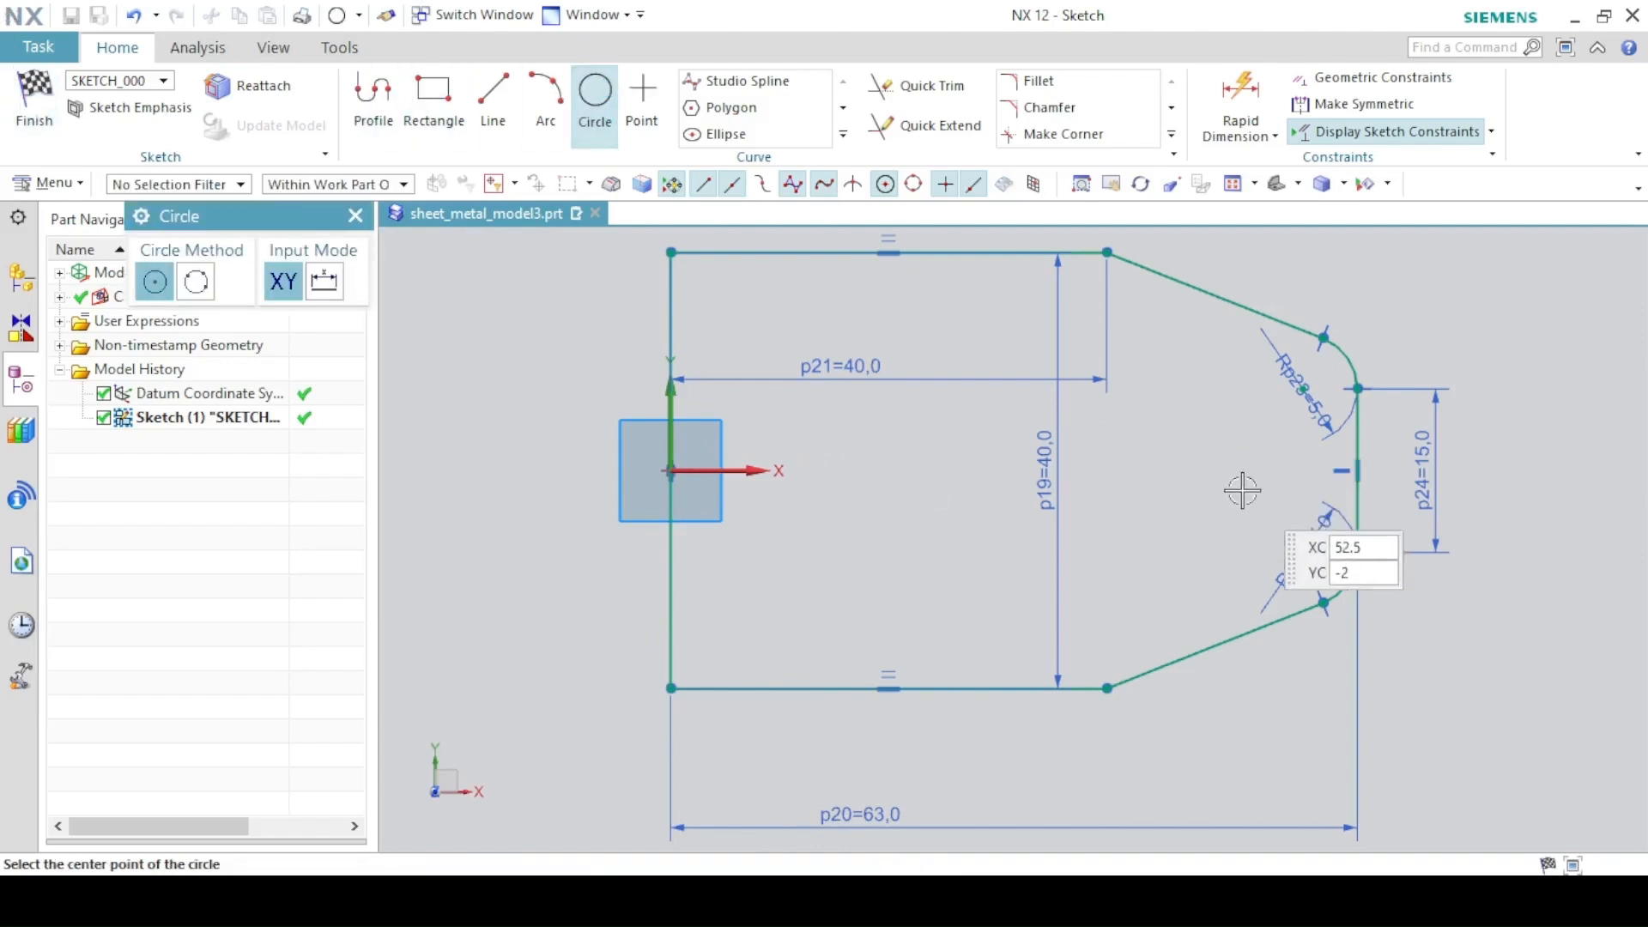
click(1208, 477)
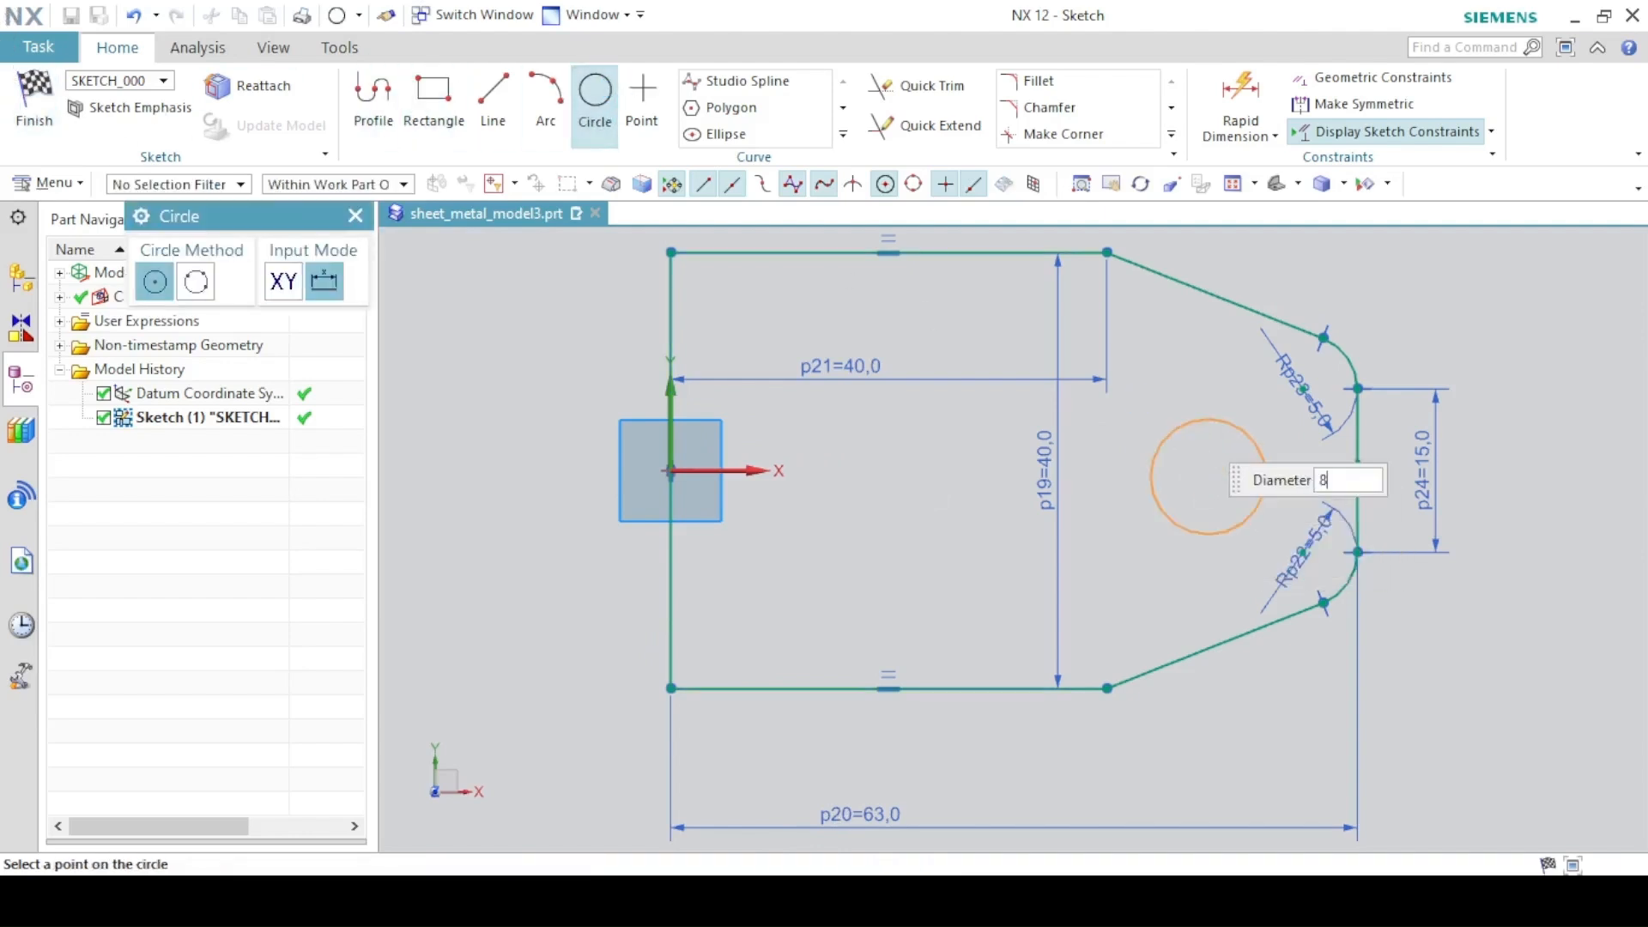
key(Return)
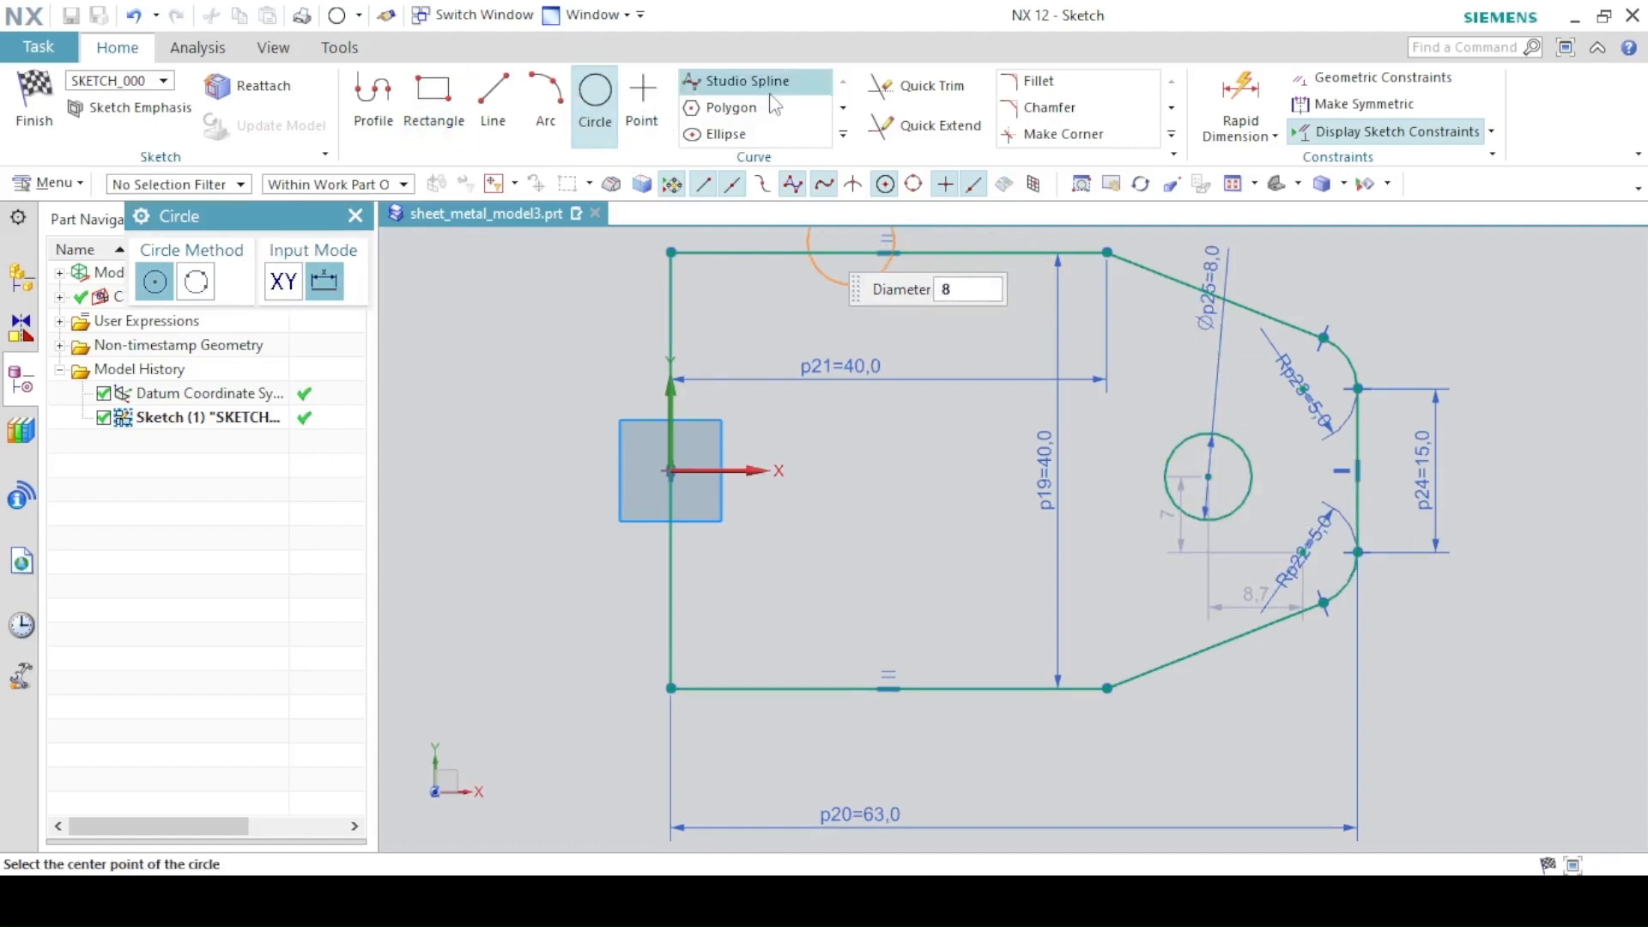
- Sketch a six-sided polygon with an inscribed radius of about 6.5 mm near the origin and constrain its right side vertical
click(729, 108)
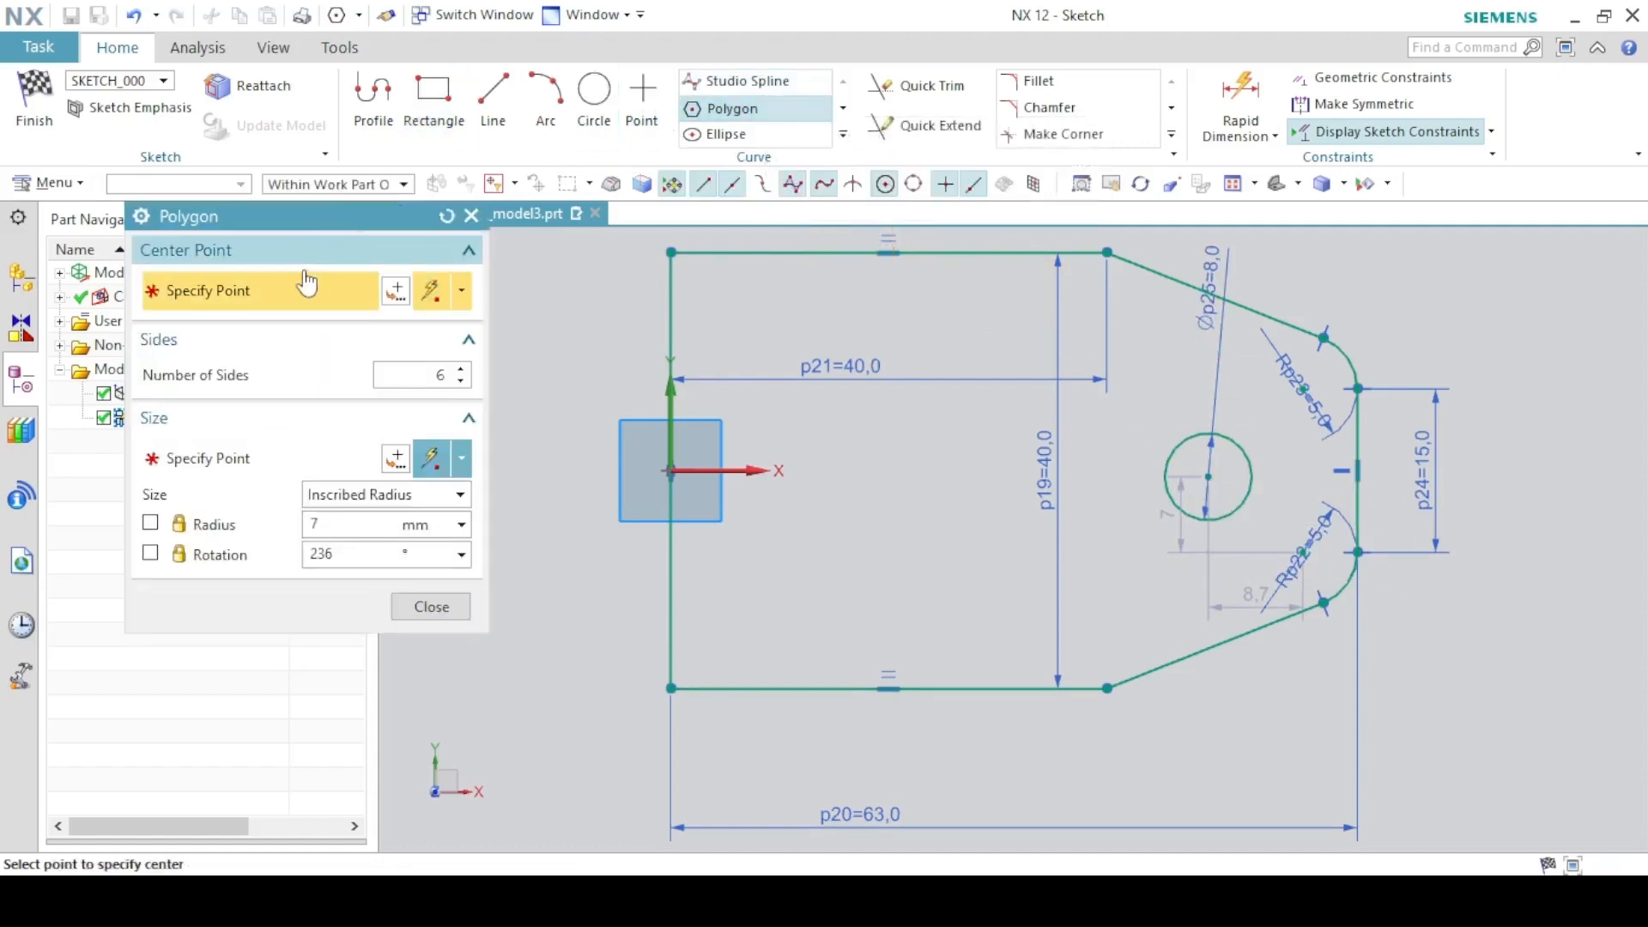
click(847, 500)
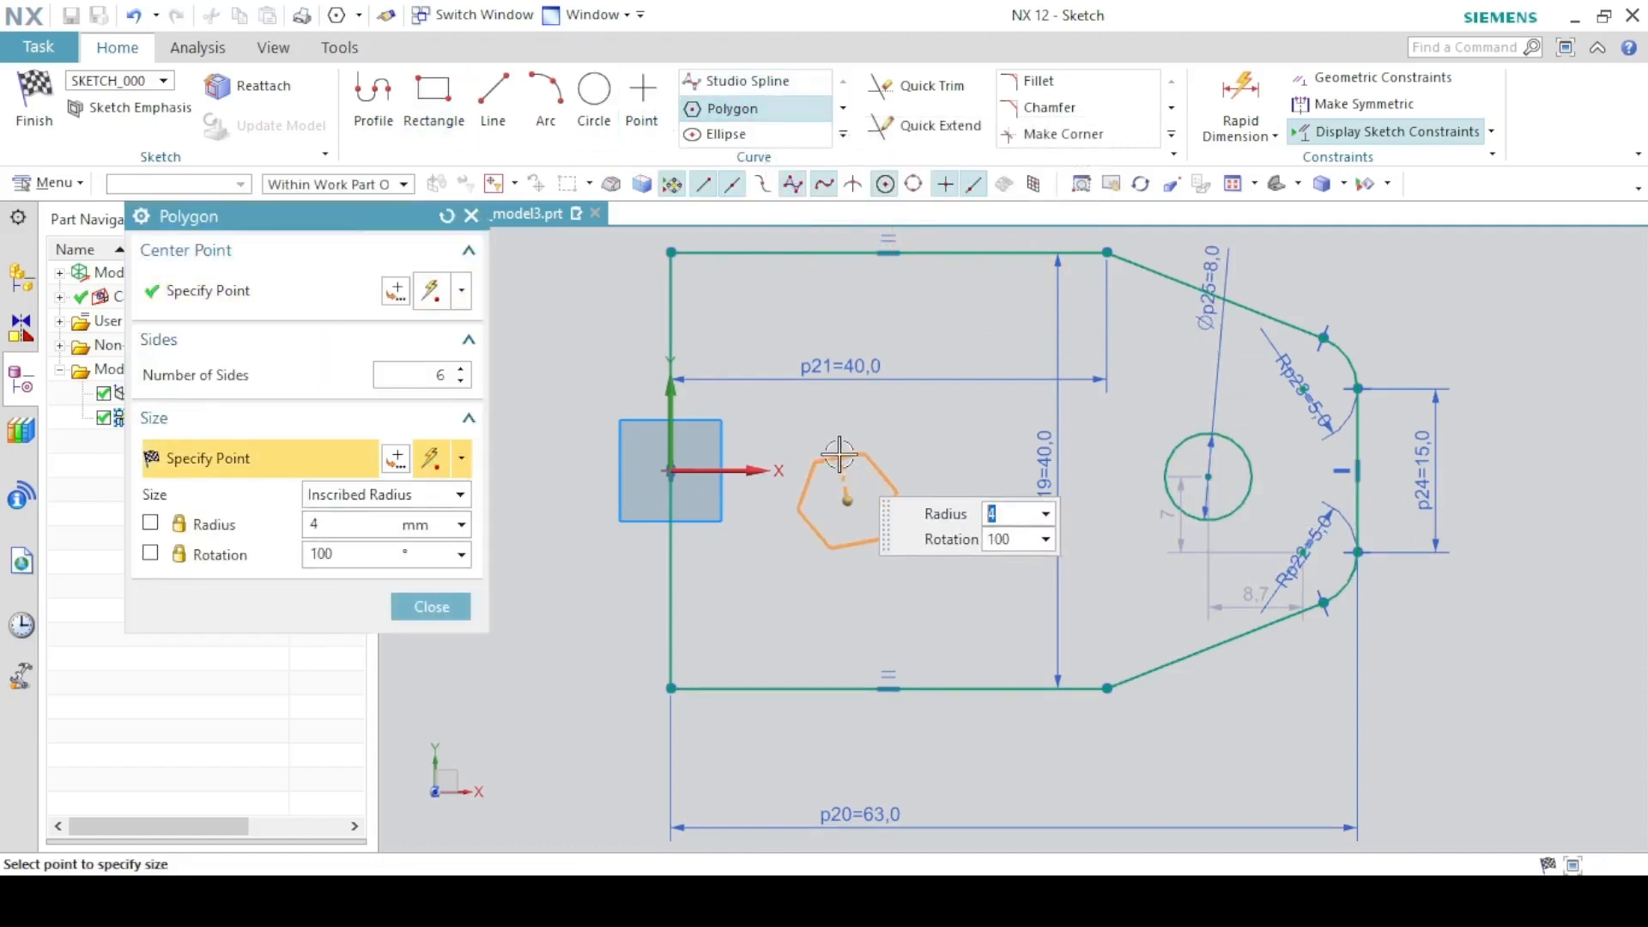
click(814, 439)
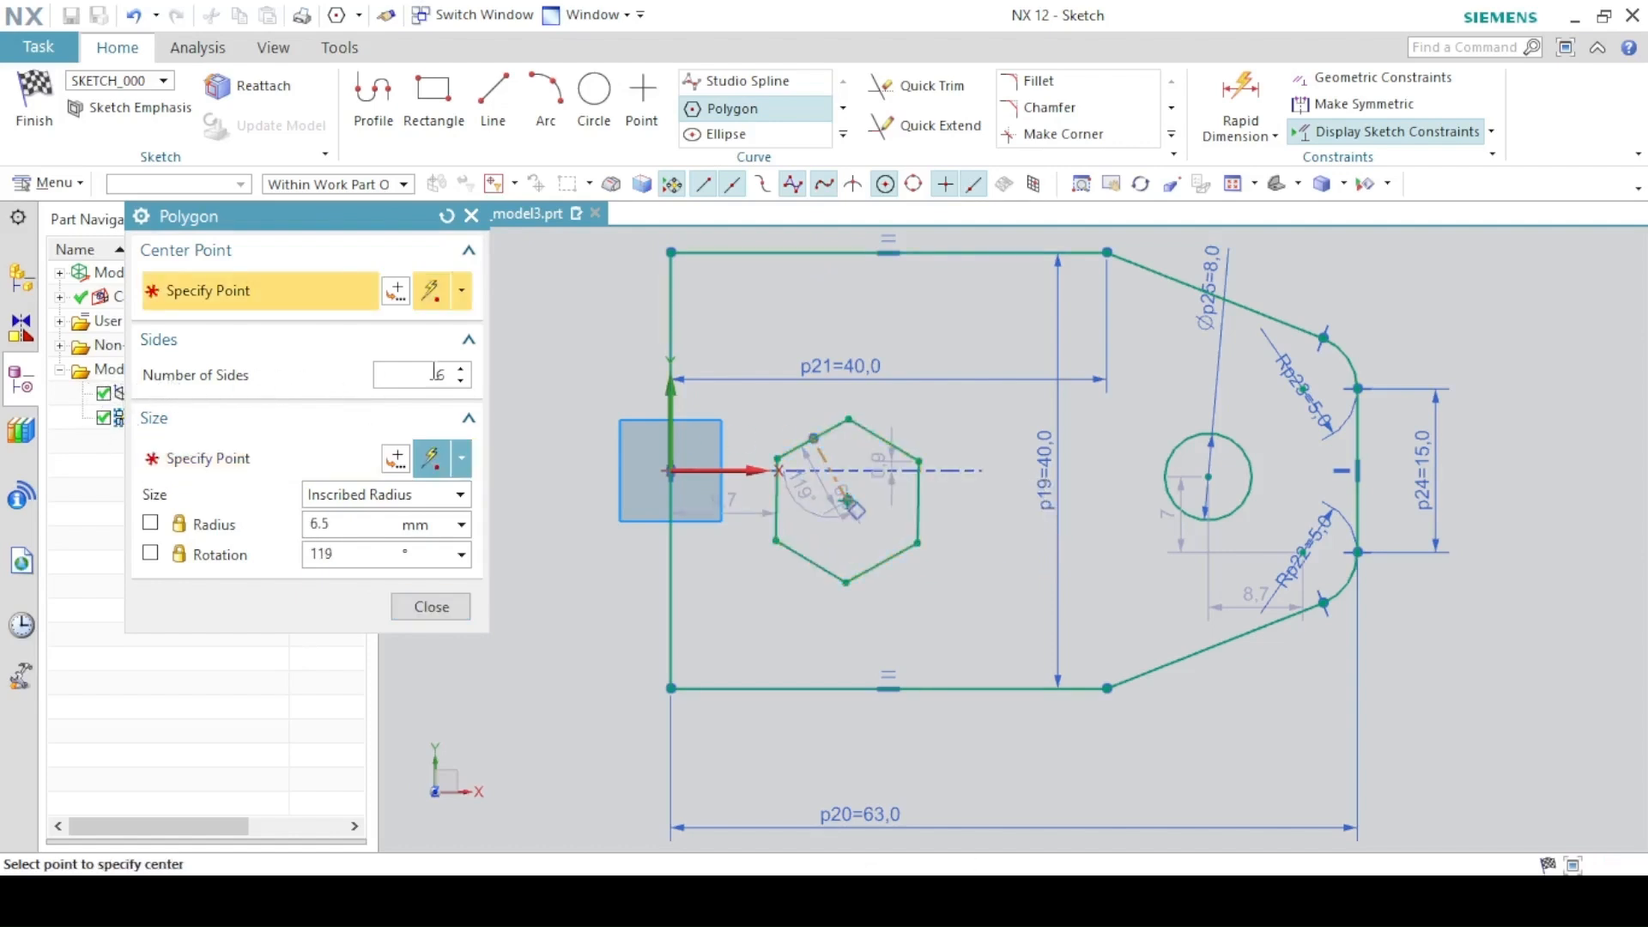
click(431, 606)
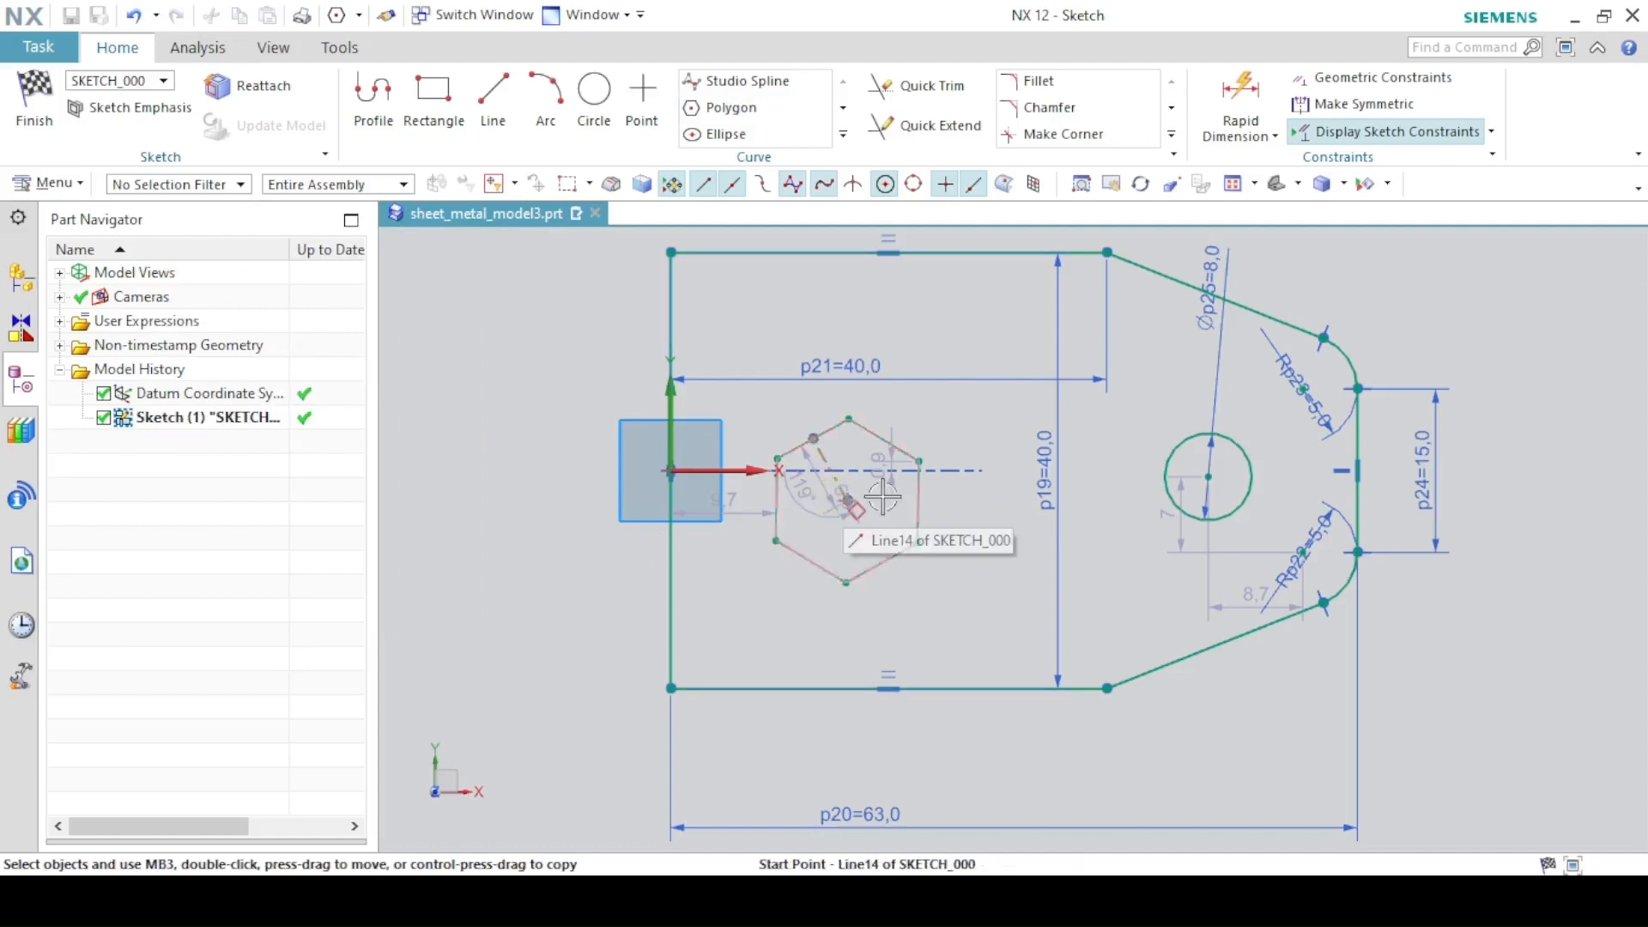
click(918, 497)
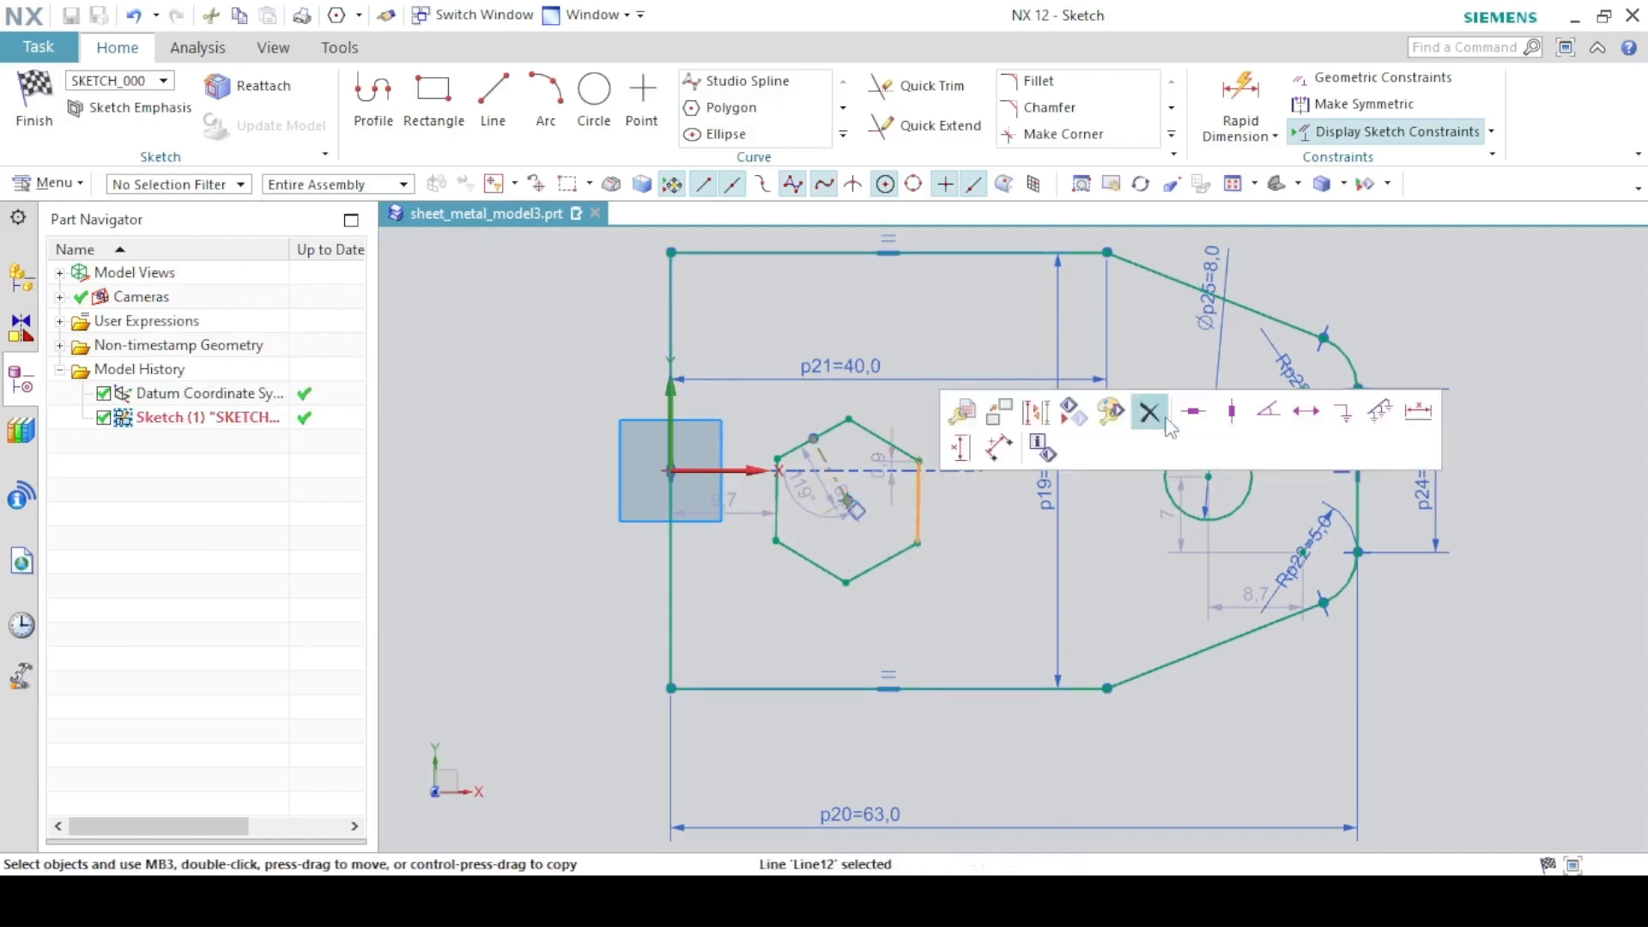
click(1217, 109)
click(1217, 109)
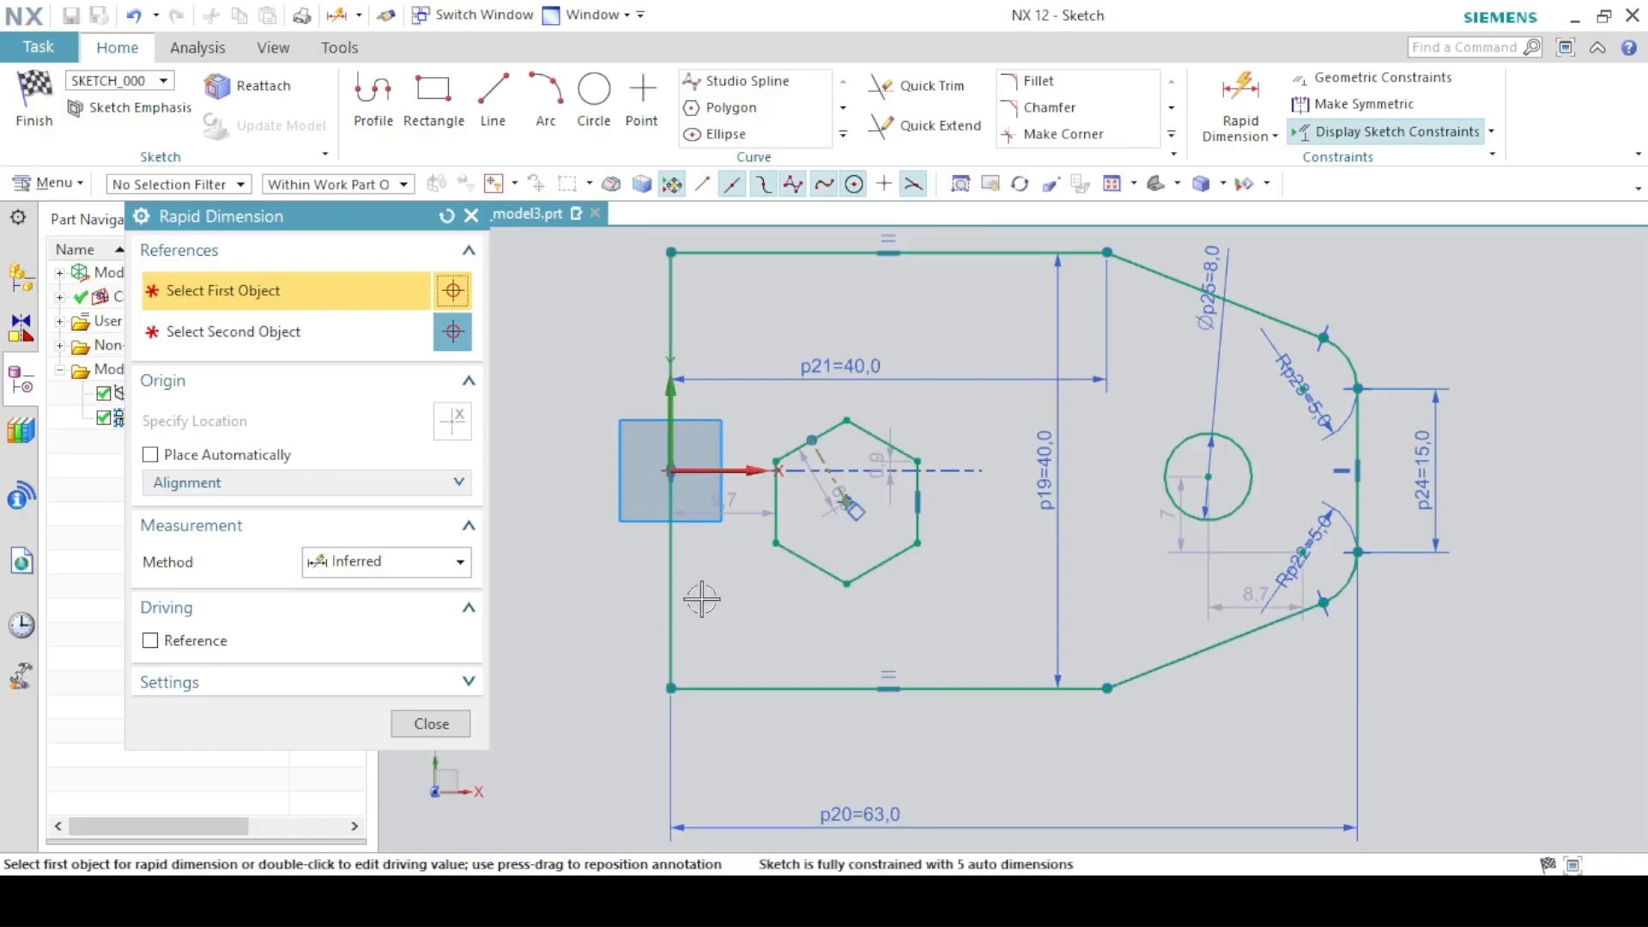
- Try dimensioning the hexagon's left vertical side at 16 mm, and delete that dimension
click(769, 481)
click(734, 629)
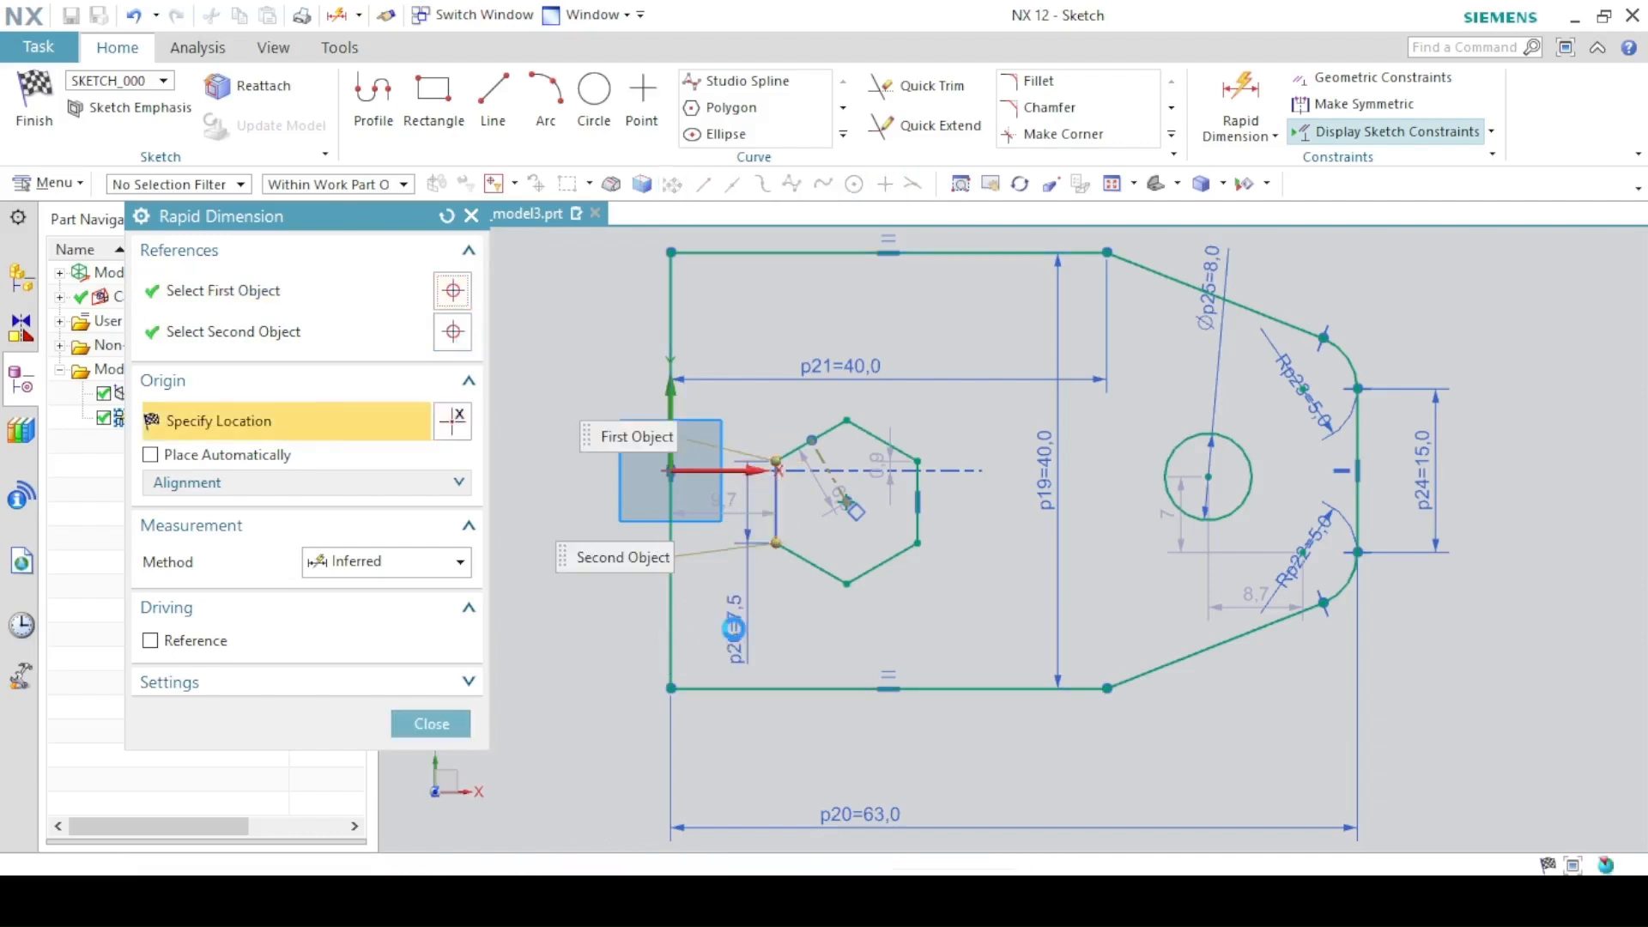
text(16)
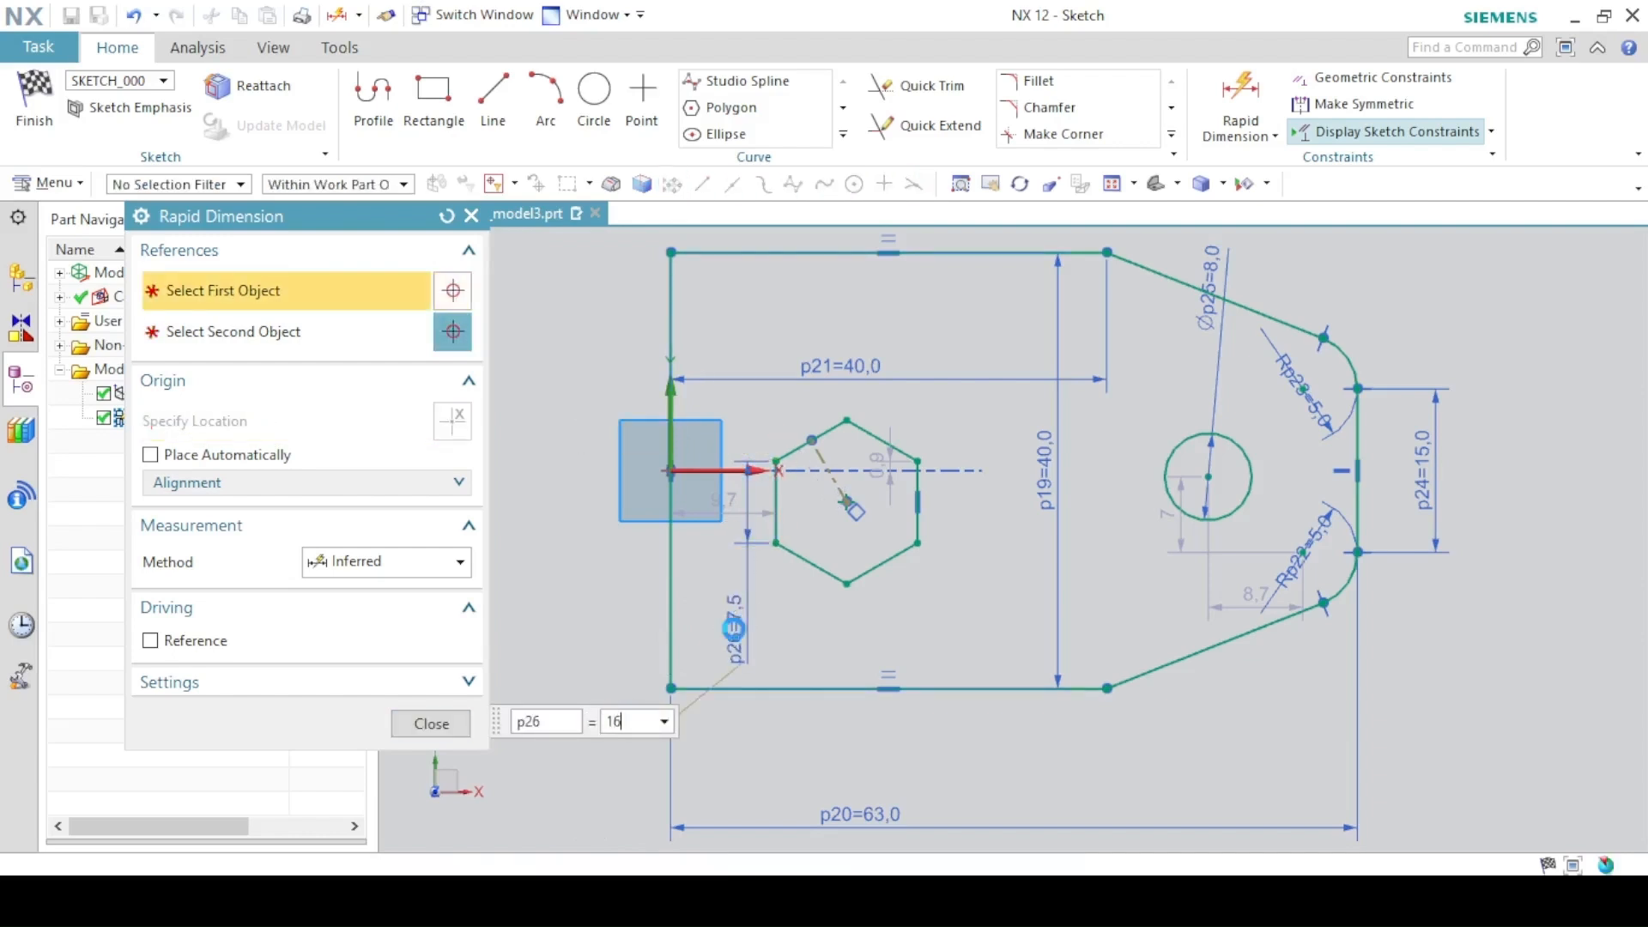
key(Return)
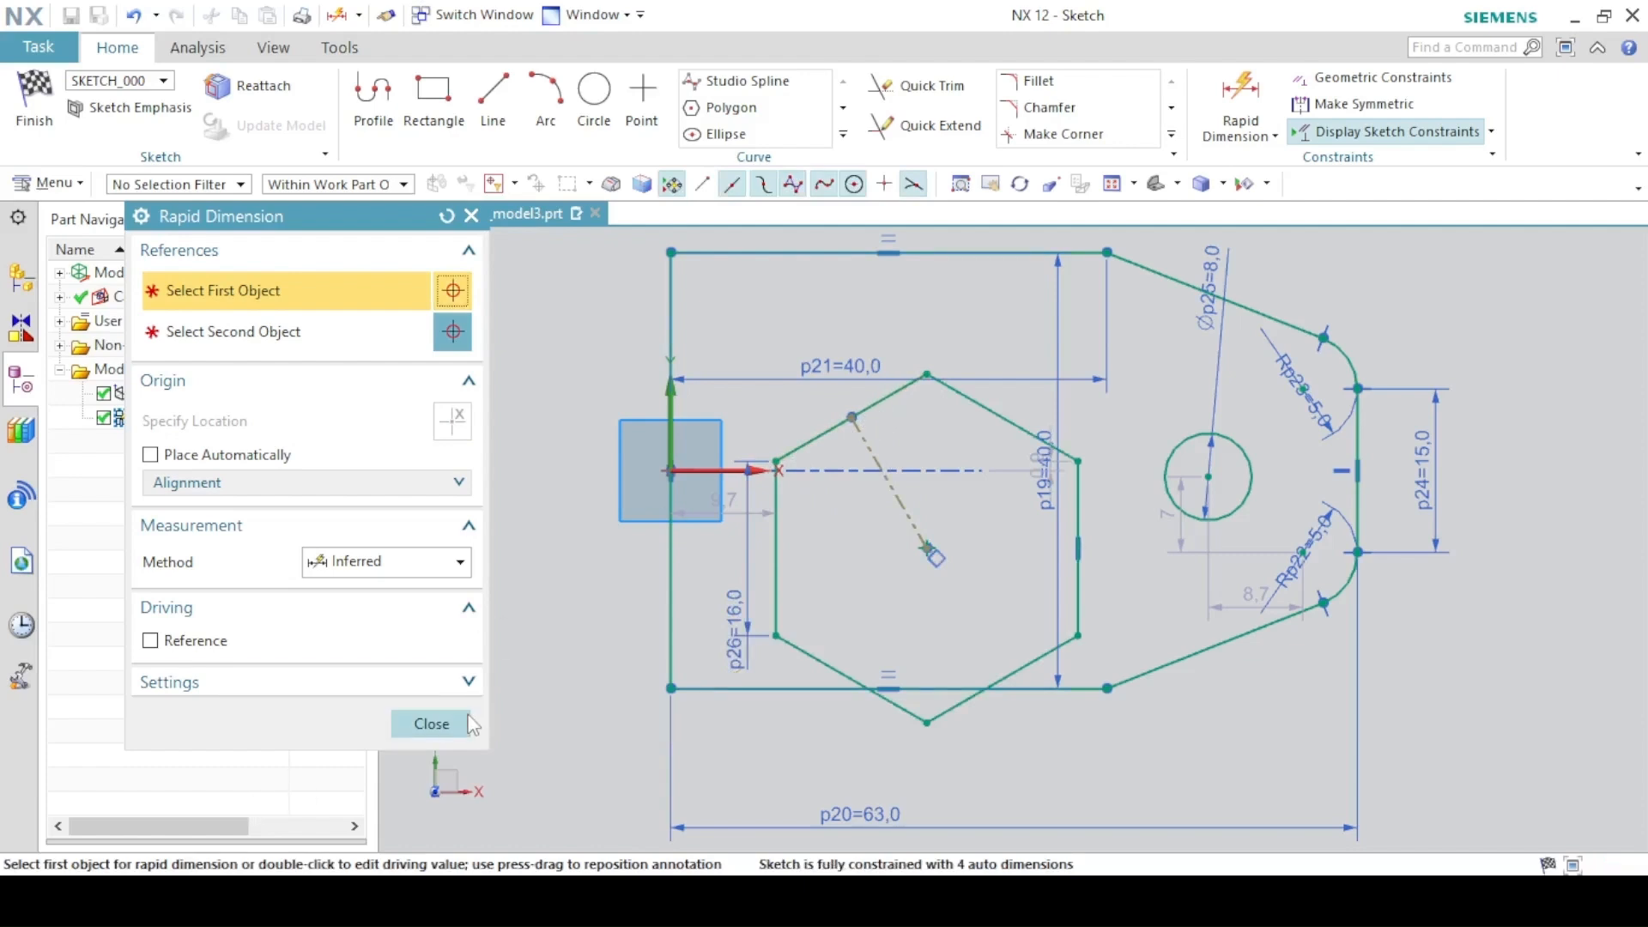
click(431, 723)
click(737, 599)
key(Delete)
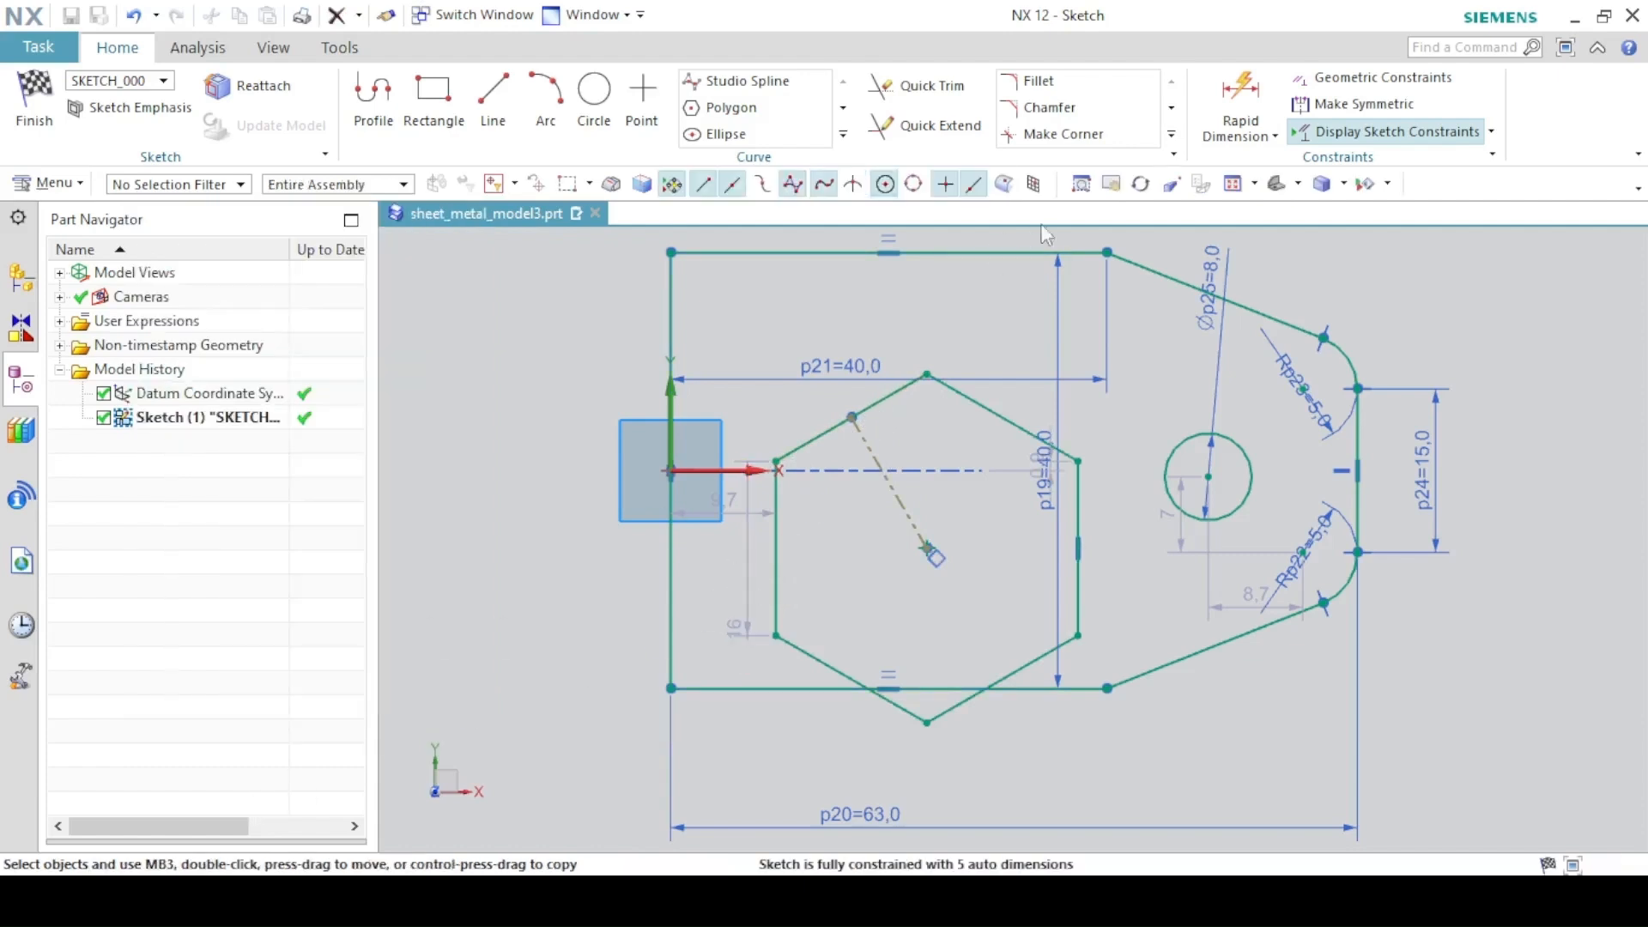
- Dimension the hexagon's overall height between its top and bottom vertices at 16 mm
click(1240, 103)
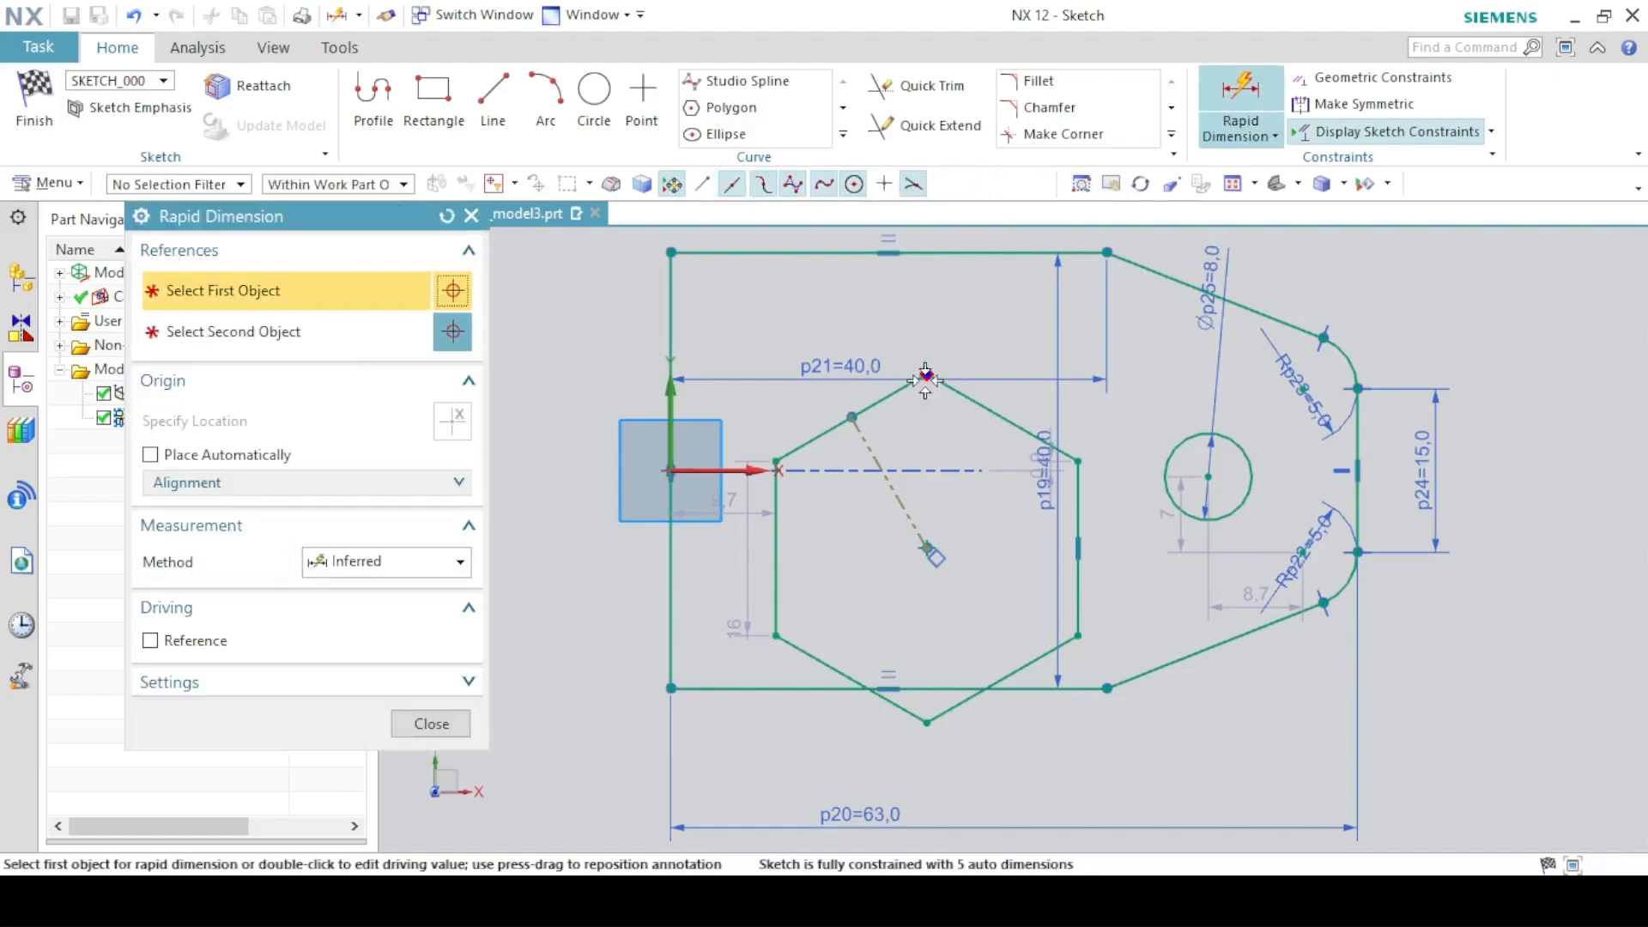
click(893, 394)
click(927, 722)
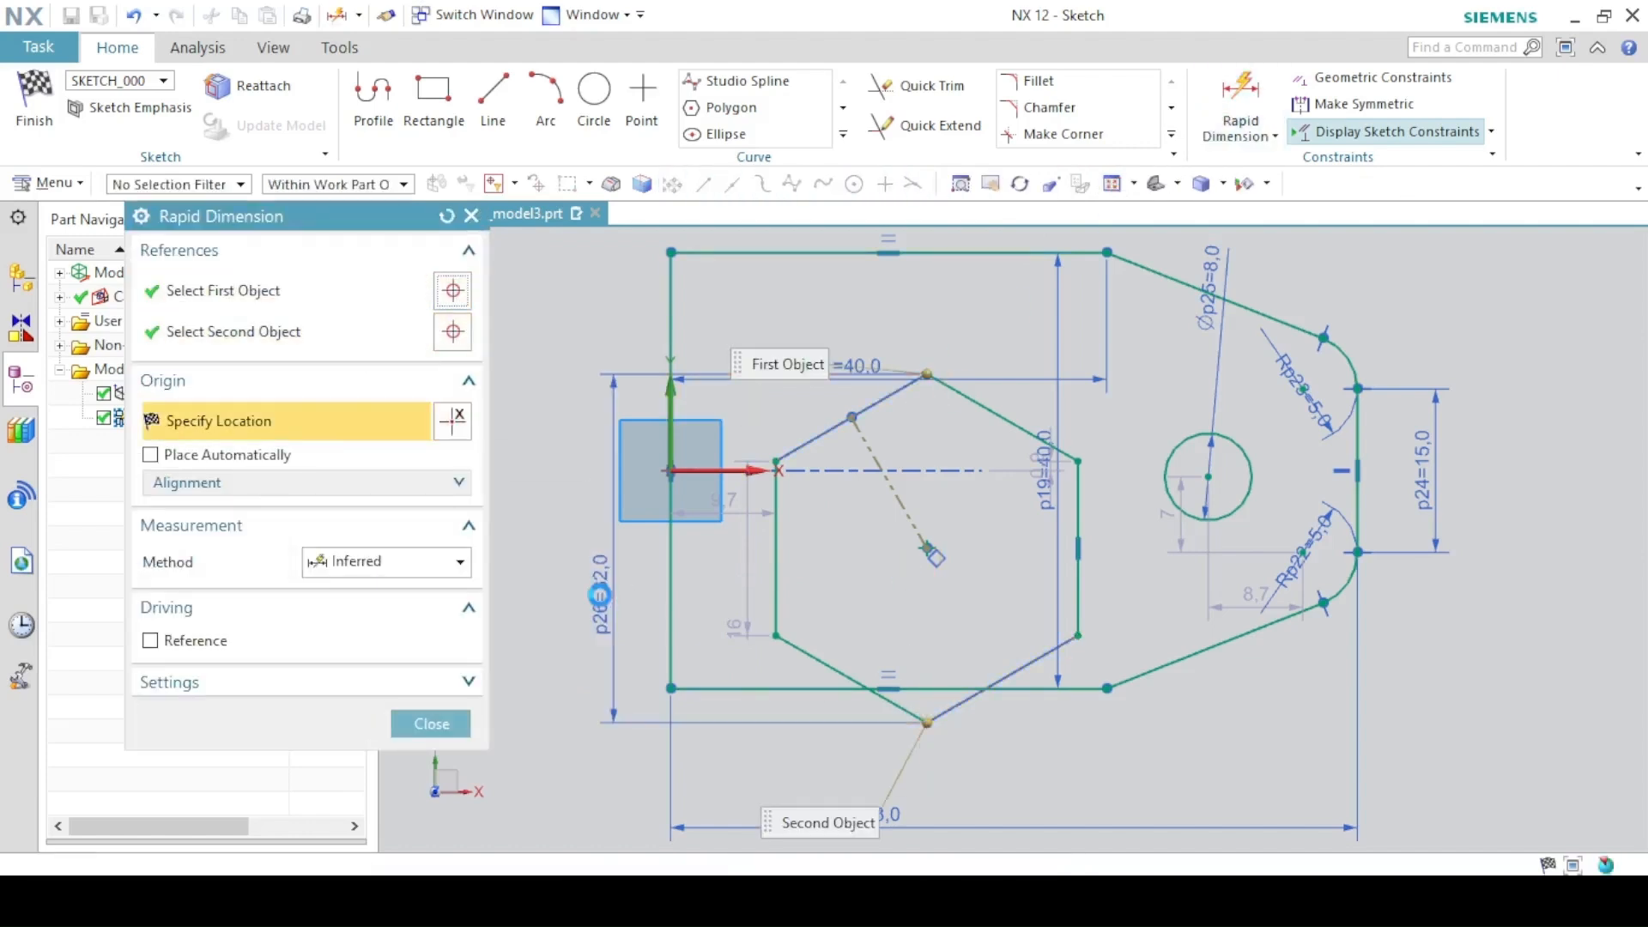
click(600, 595)
text(16)
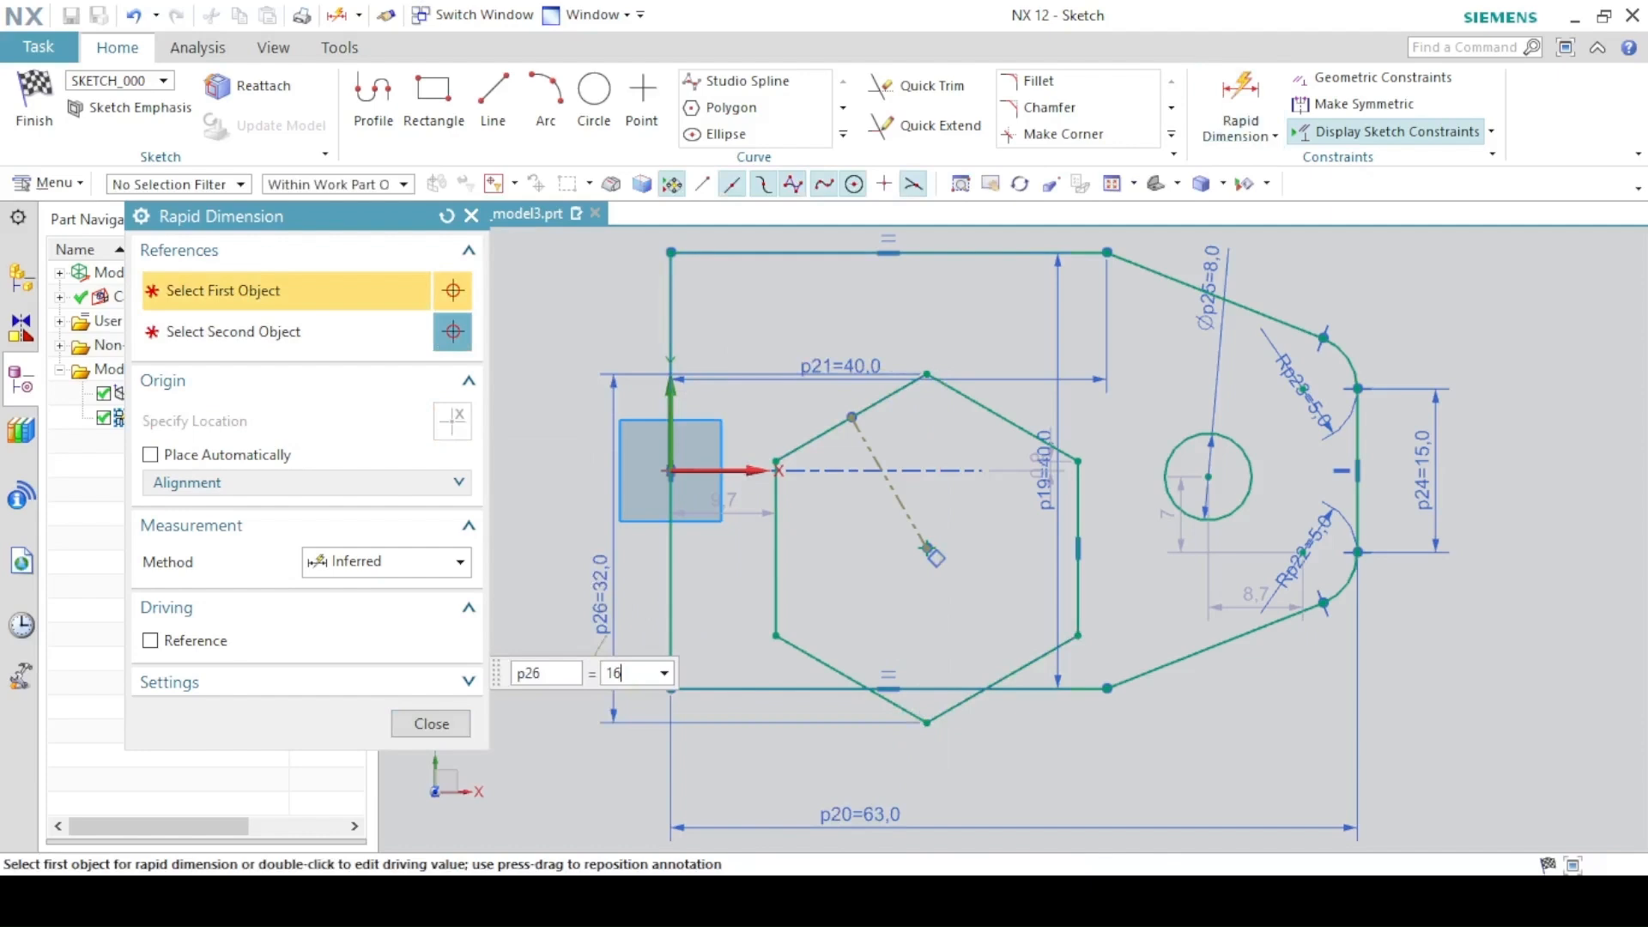
key(Return)
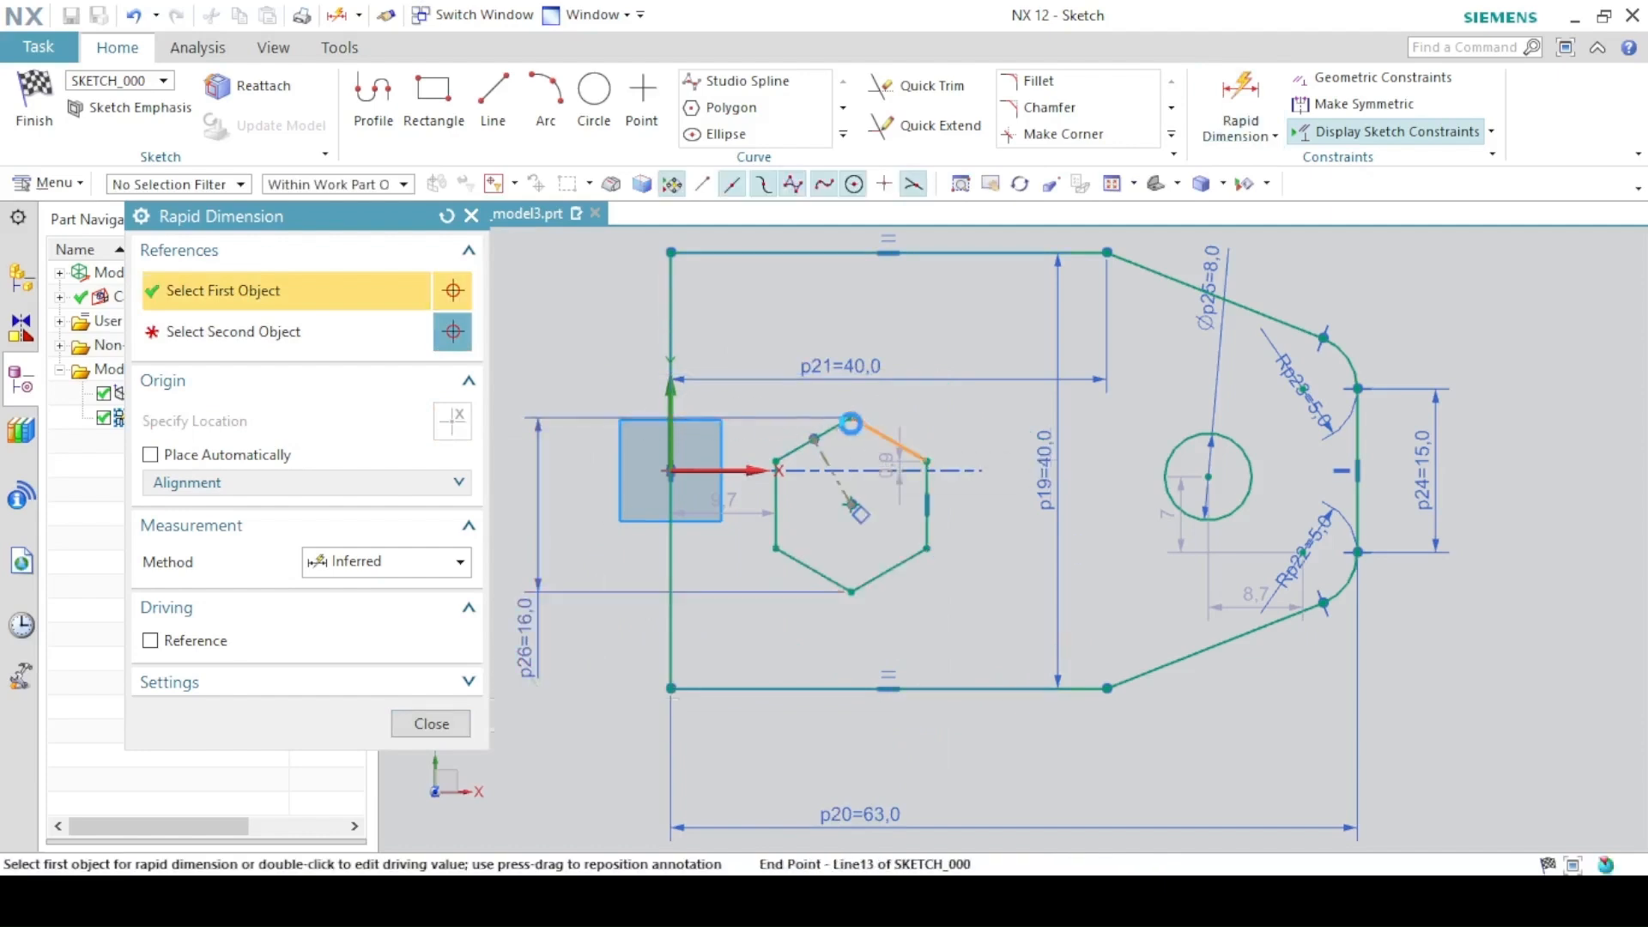
- Dimension the horizontal distance from the outline's long vertical edge to the hexagon's top vertex at 20 mm
click(673, 435)
click(671, 442)
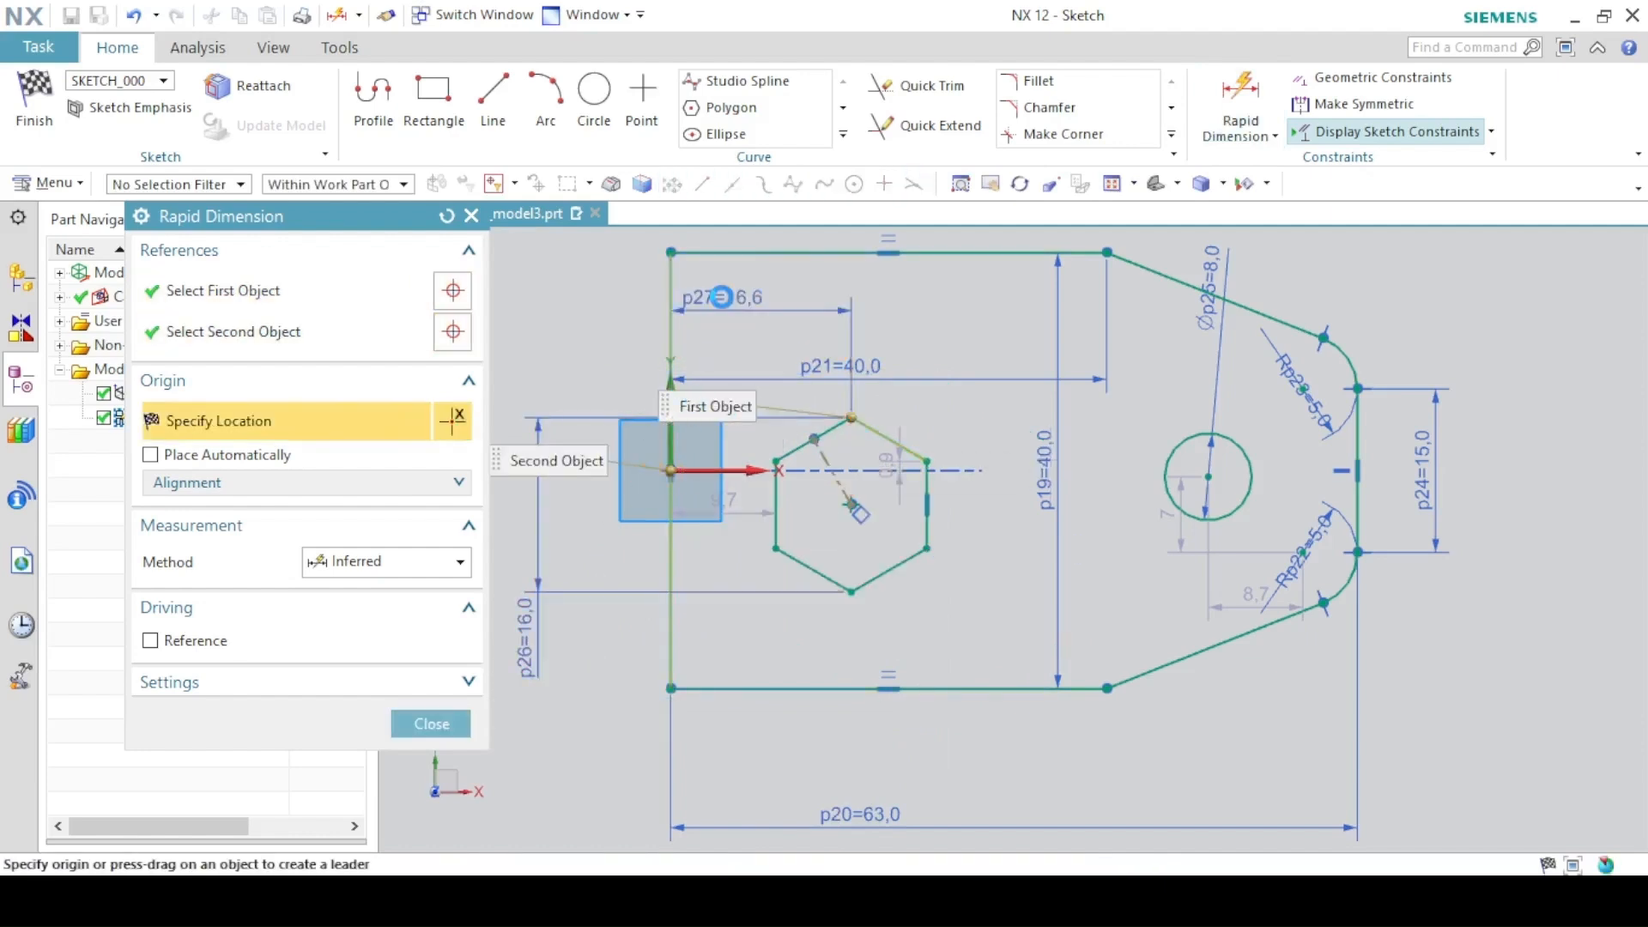
click(721, 297)
text(20)
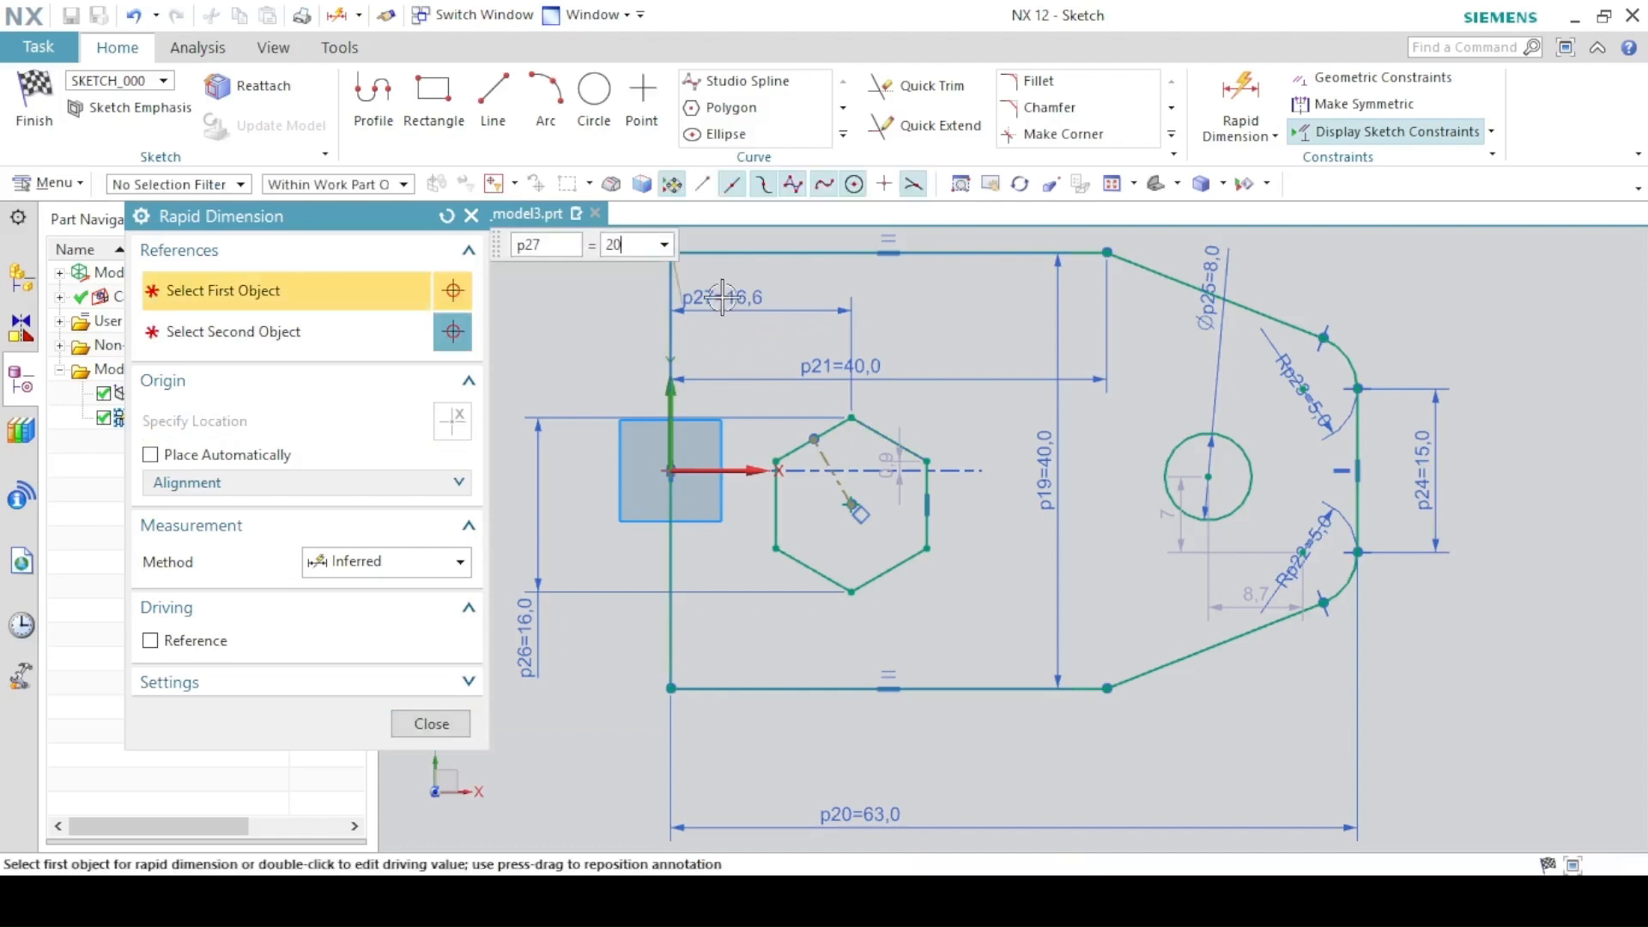
key(Return)
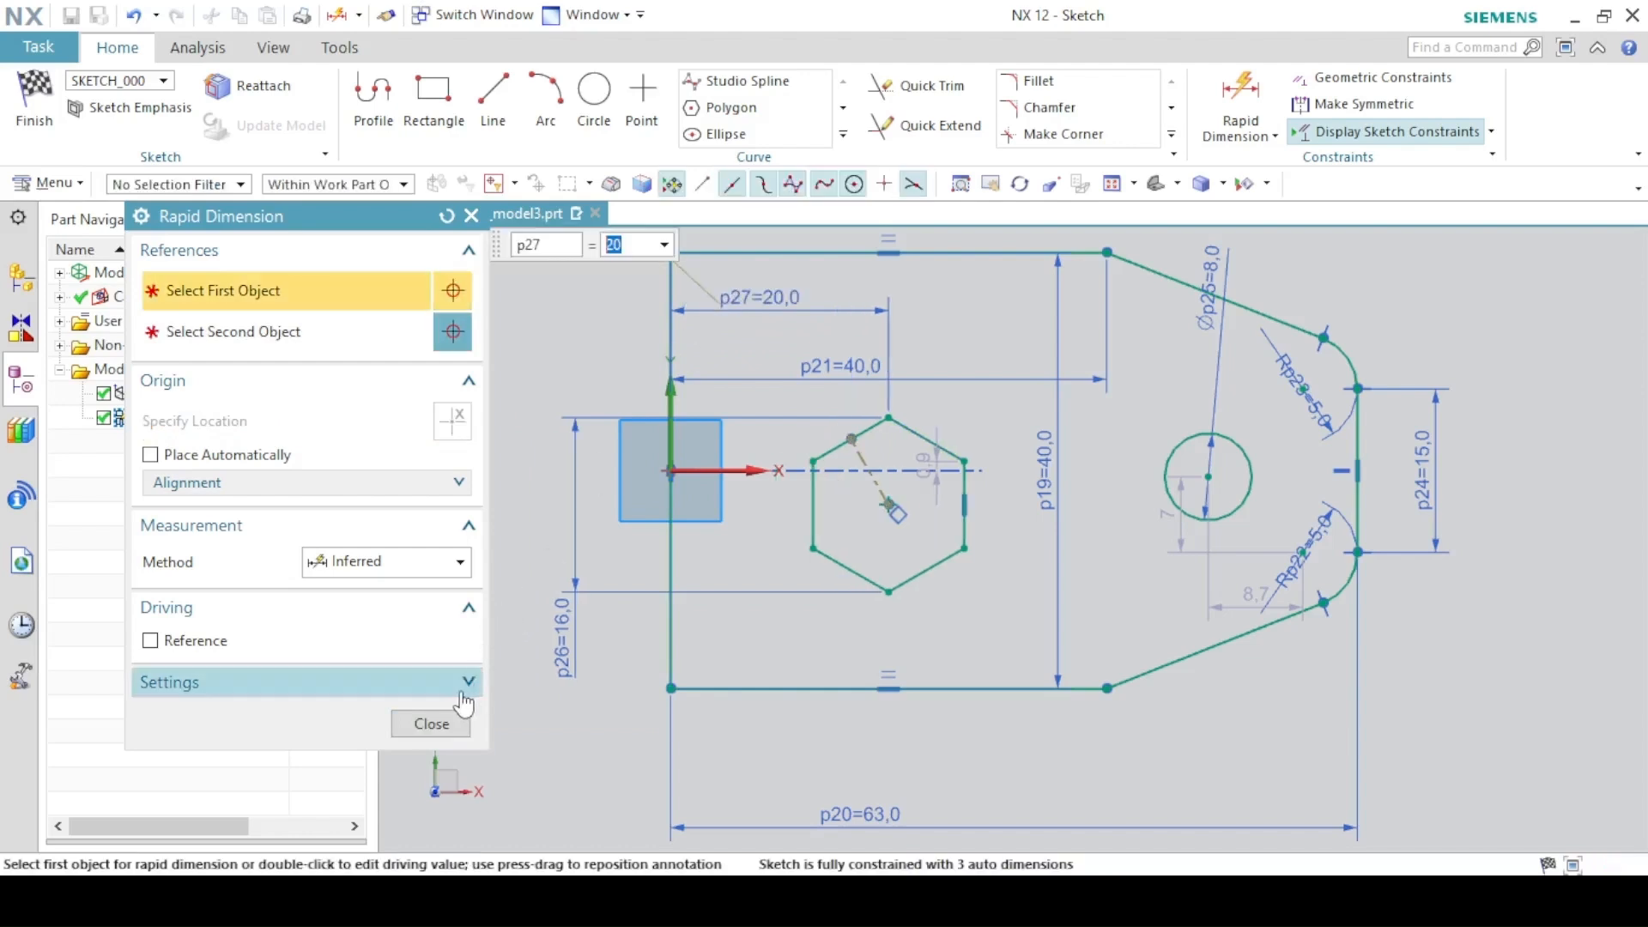
click(461, 690)
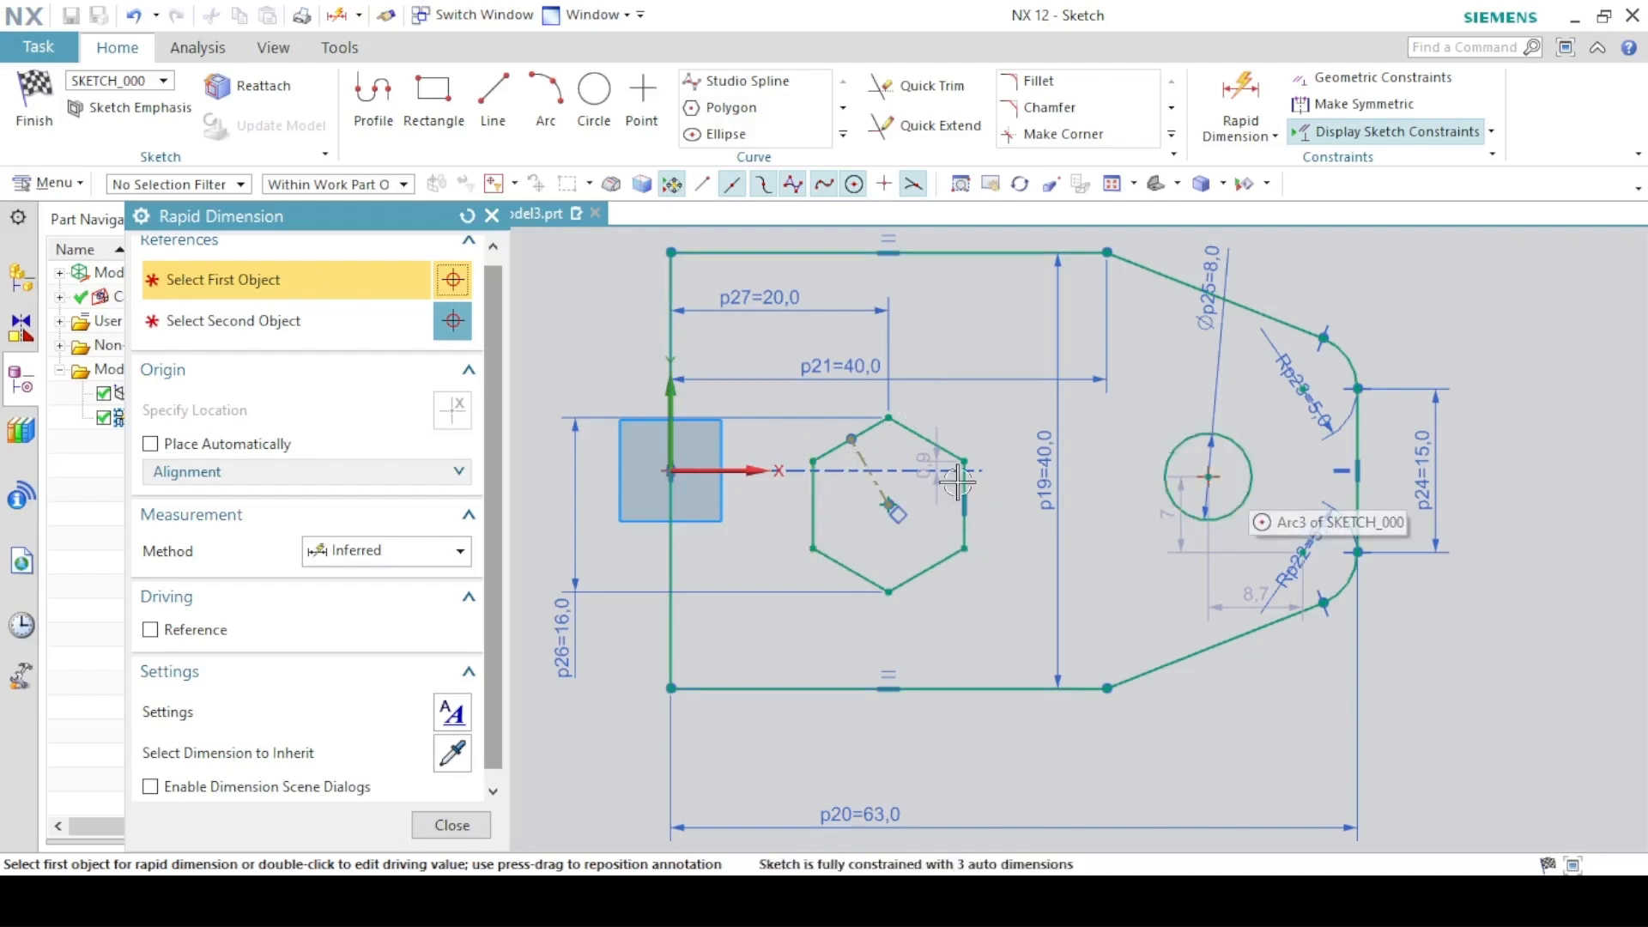
click(1196, 478)
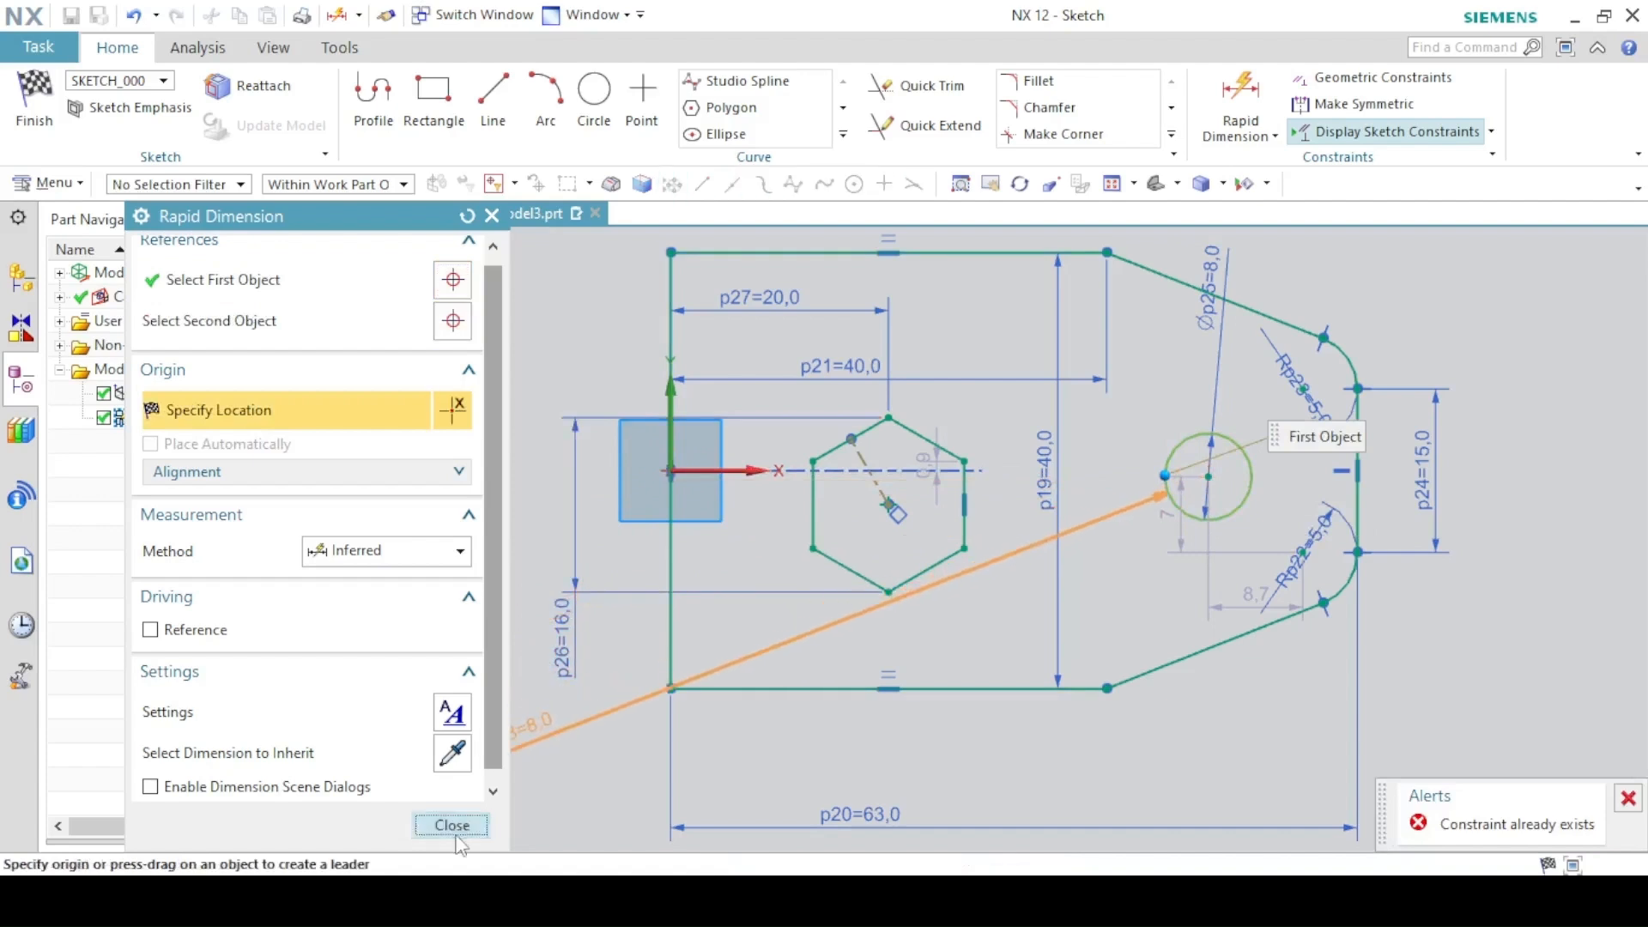
- Align the circle's centre and the hexagon's centre horizontally with the sketch origin
click(1208, 477)
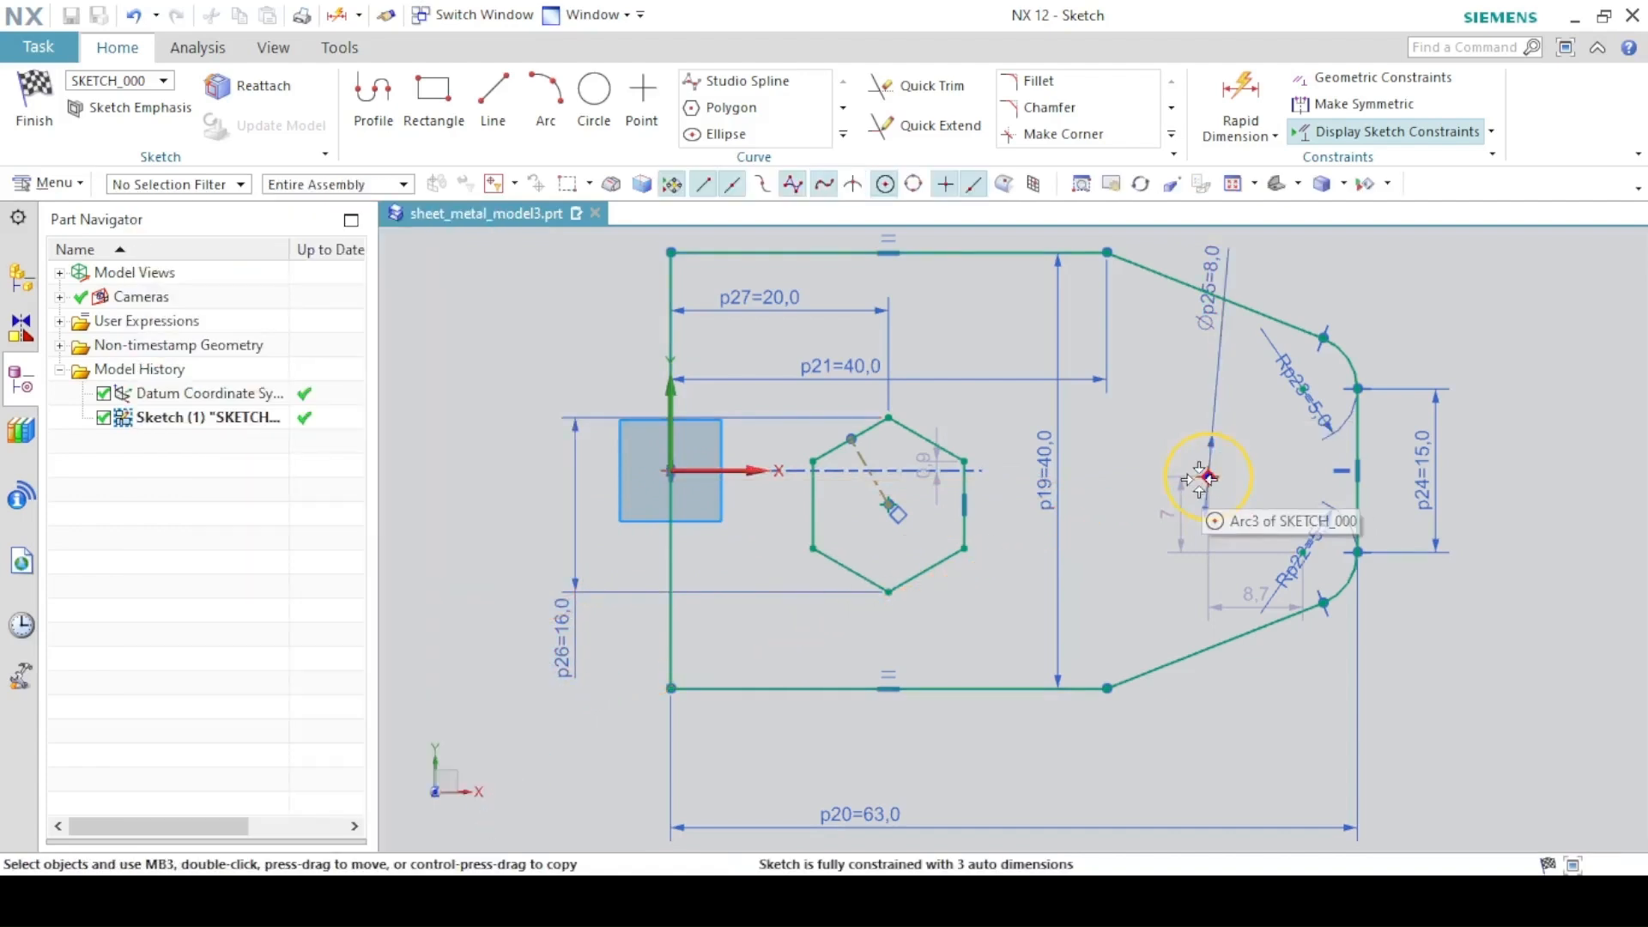
click(888, 504)
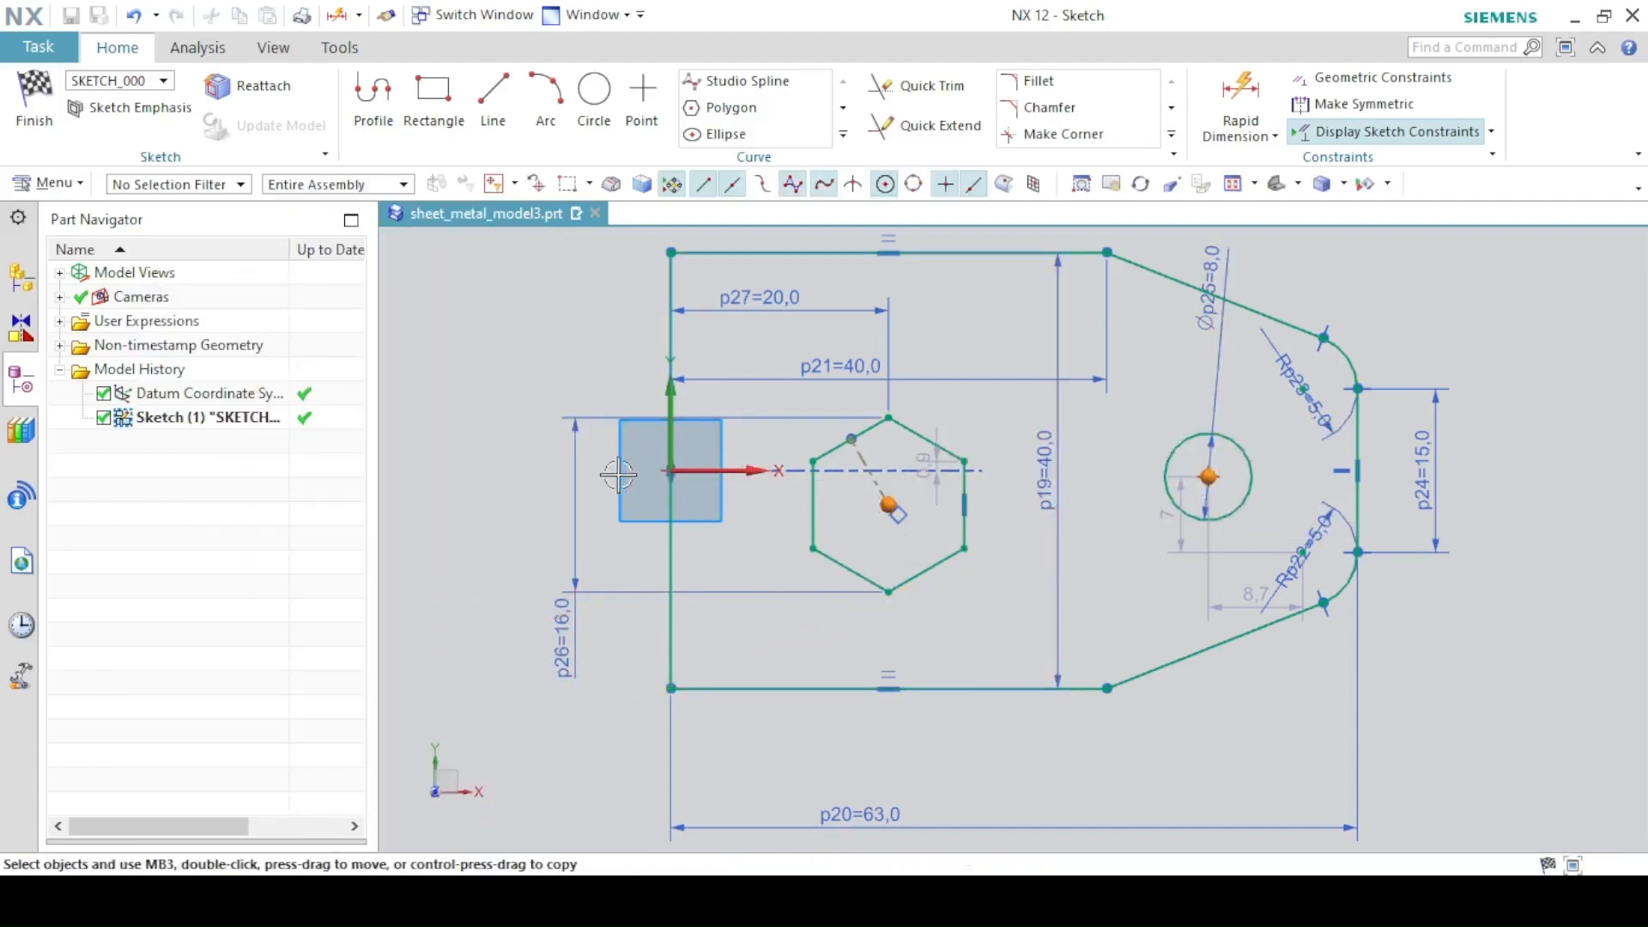
click(670, 472)
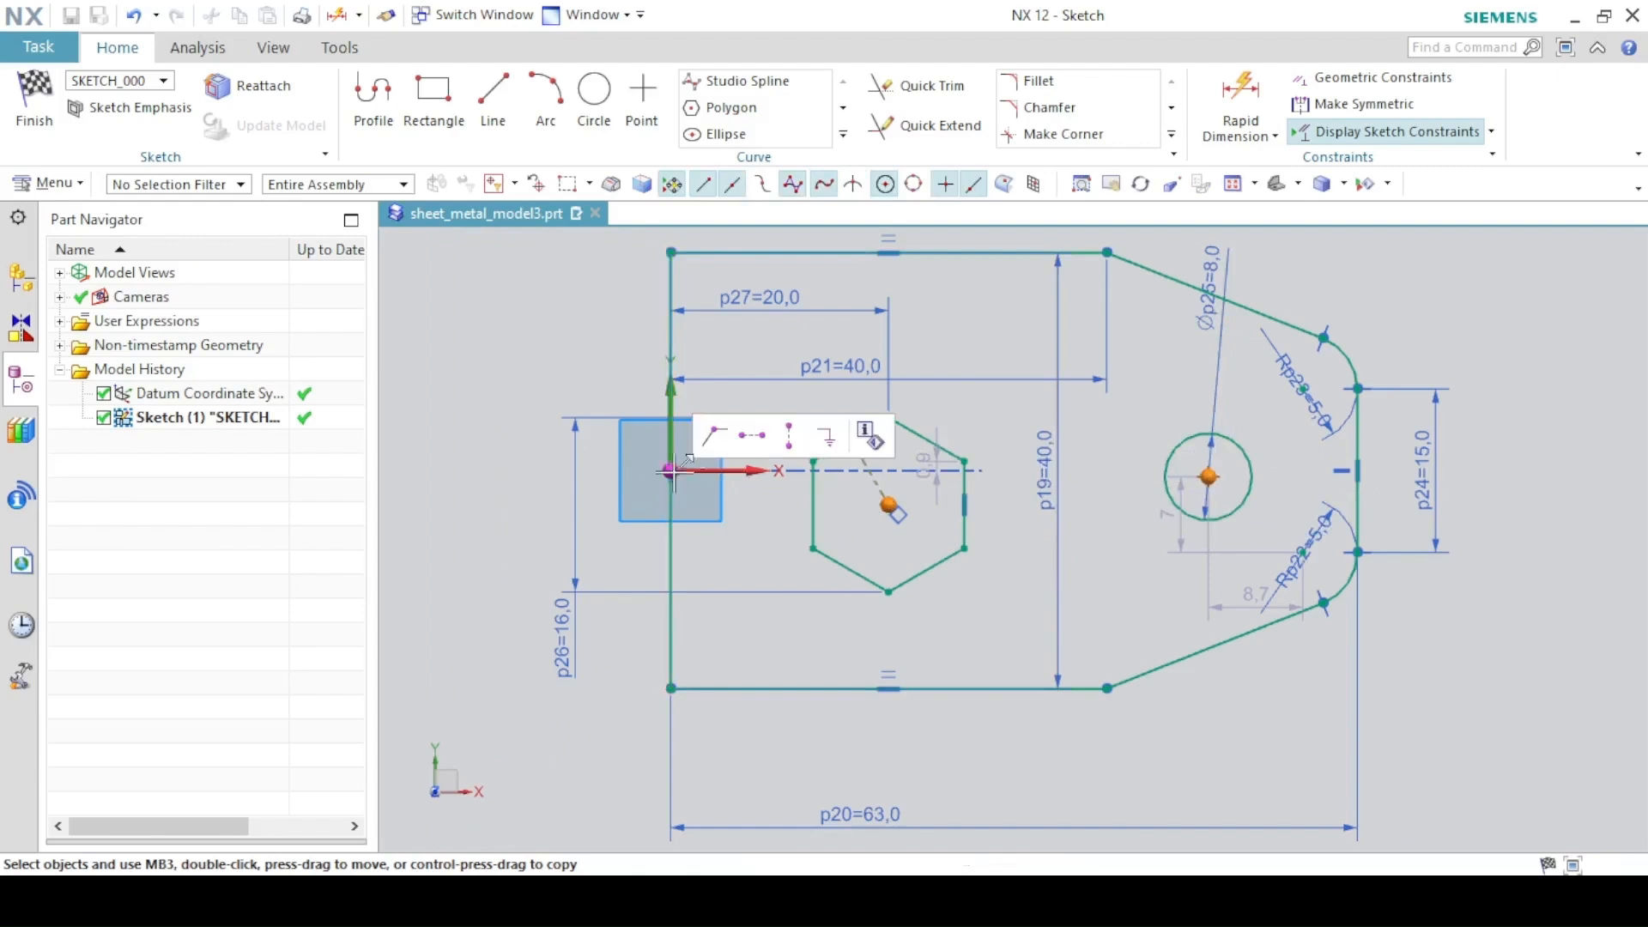
click(753, 437)
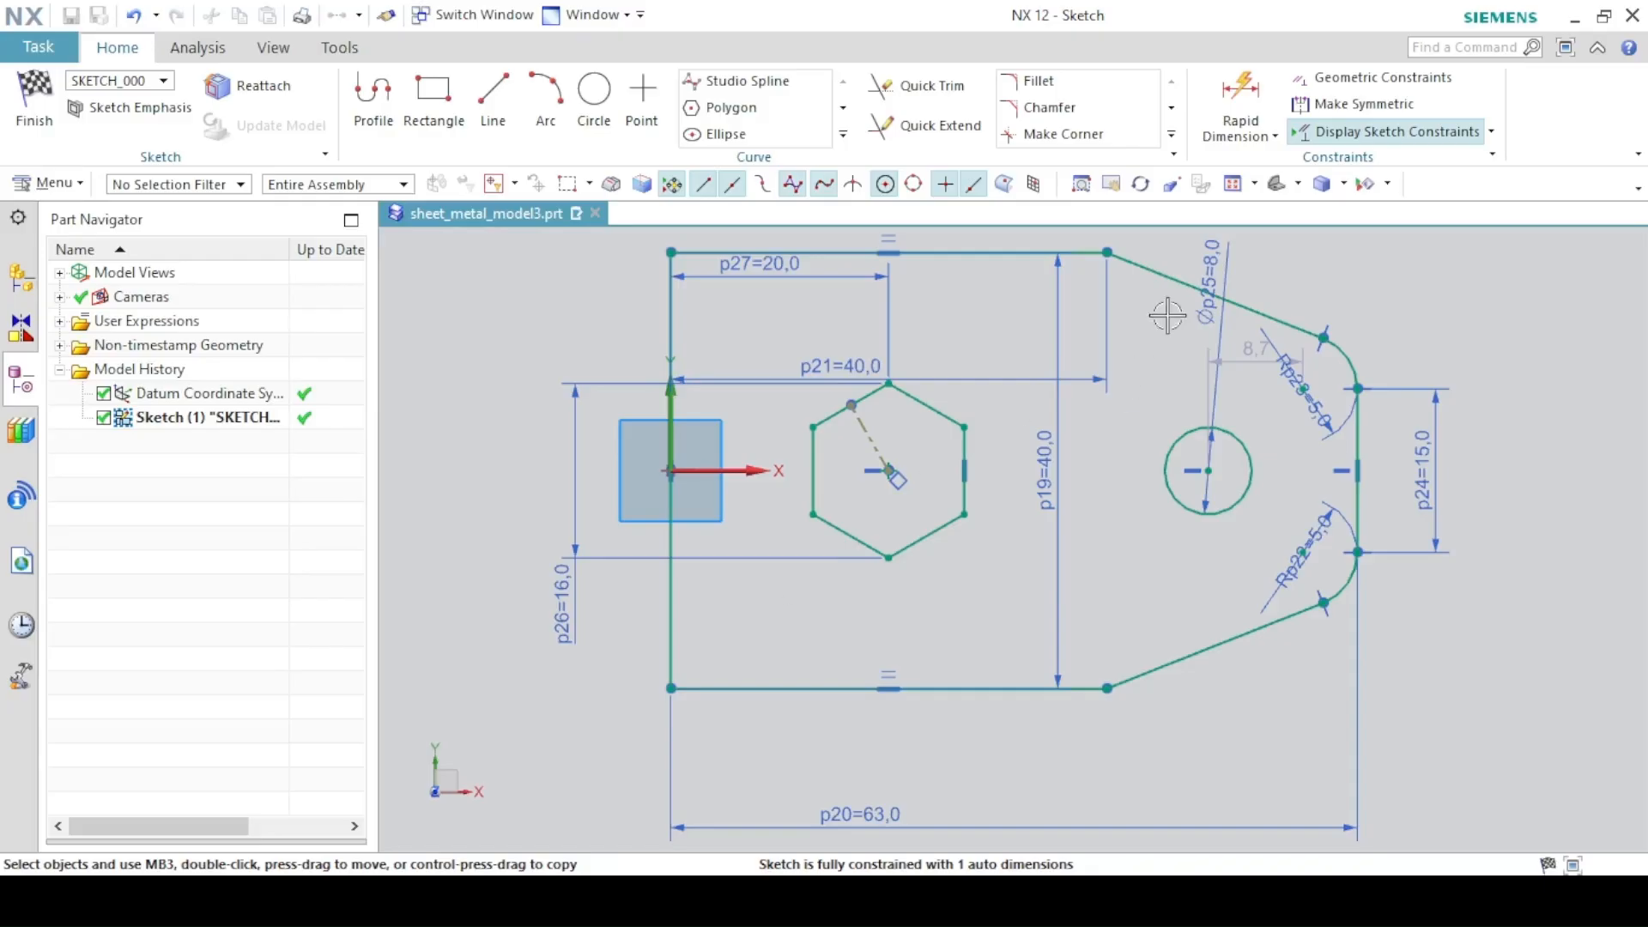
- Dimension the horizontal distance from the circle's centre to the outline's short vertical edge at 13 mm
click(1241, 107)
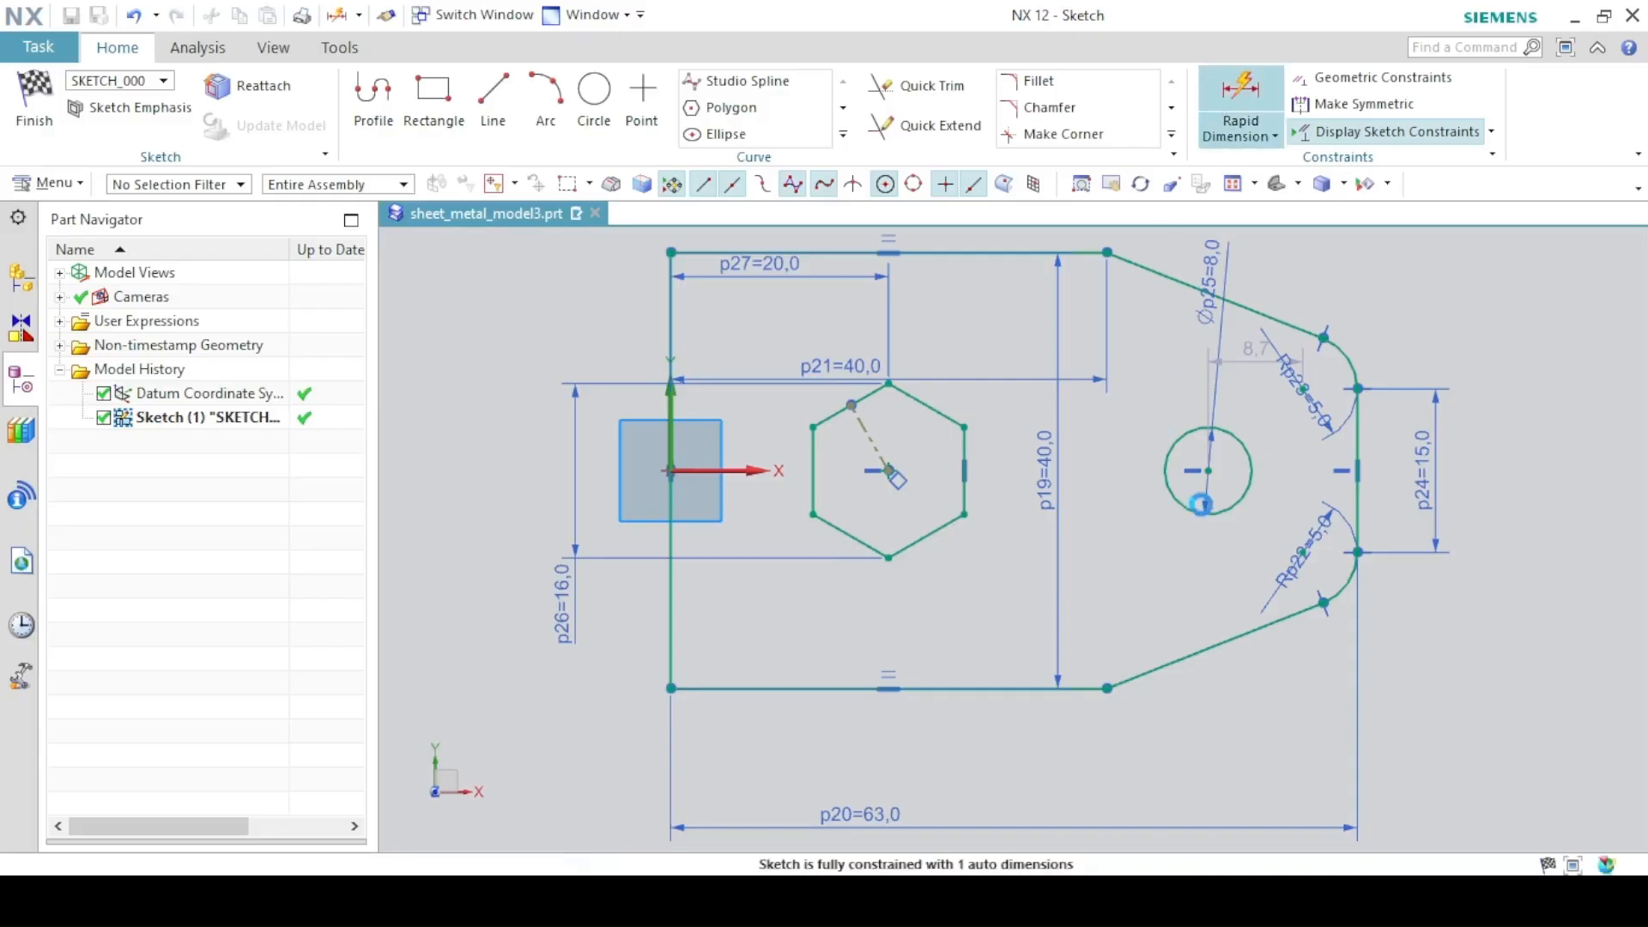
click(1250, 463)
click(1355, 456)
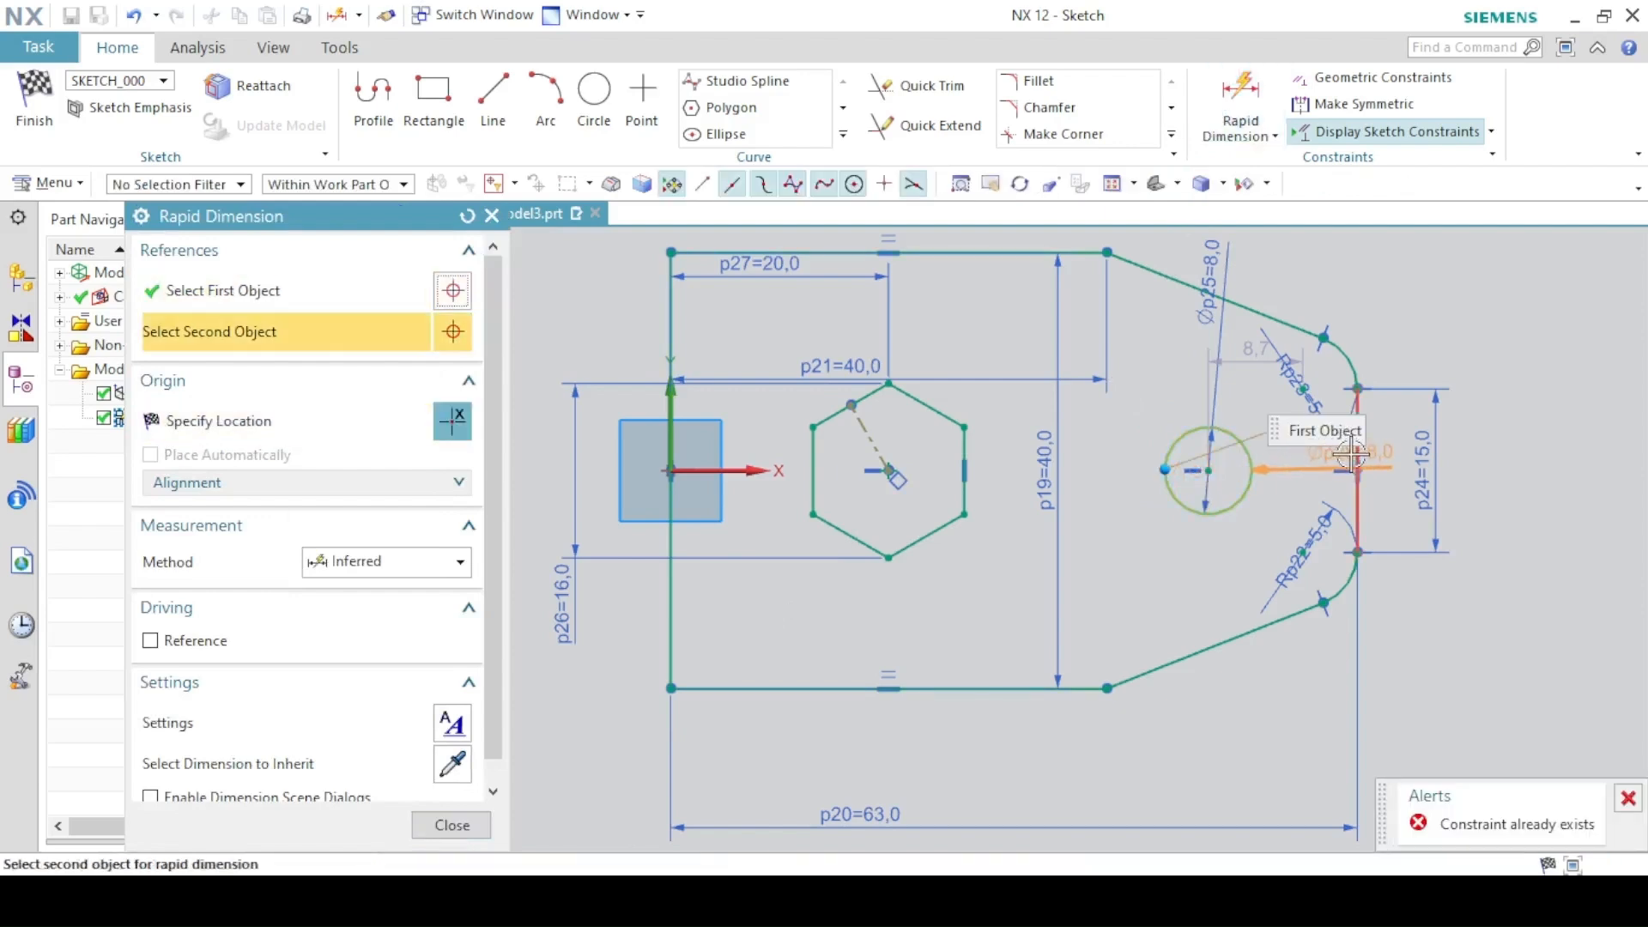
click(1208, 470)
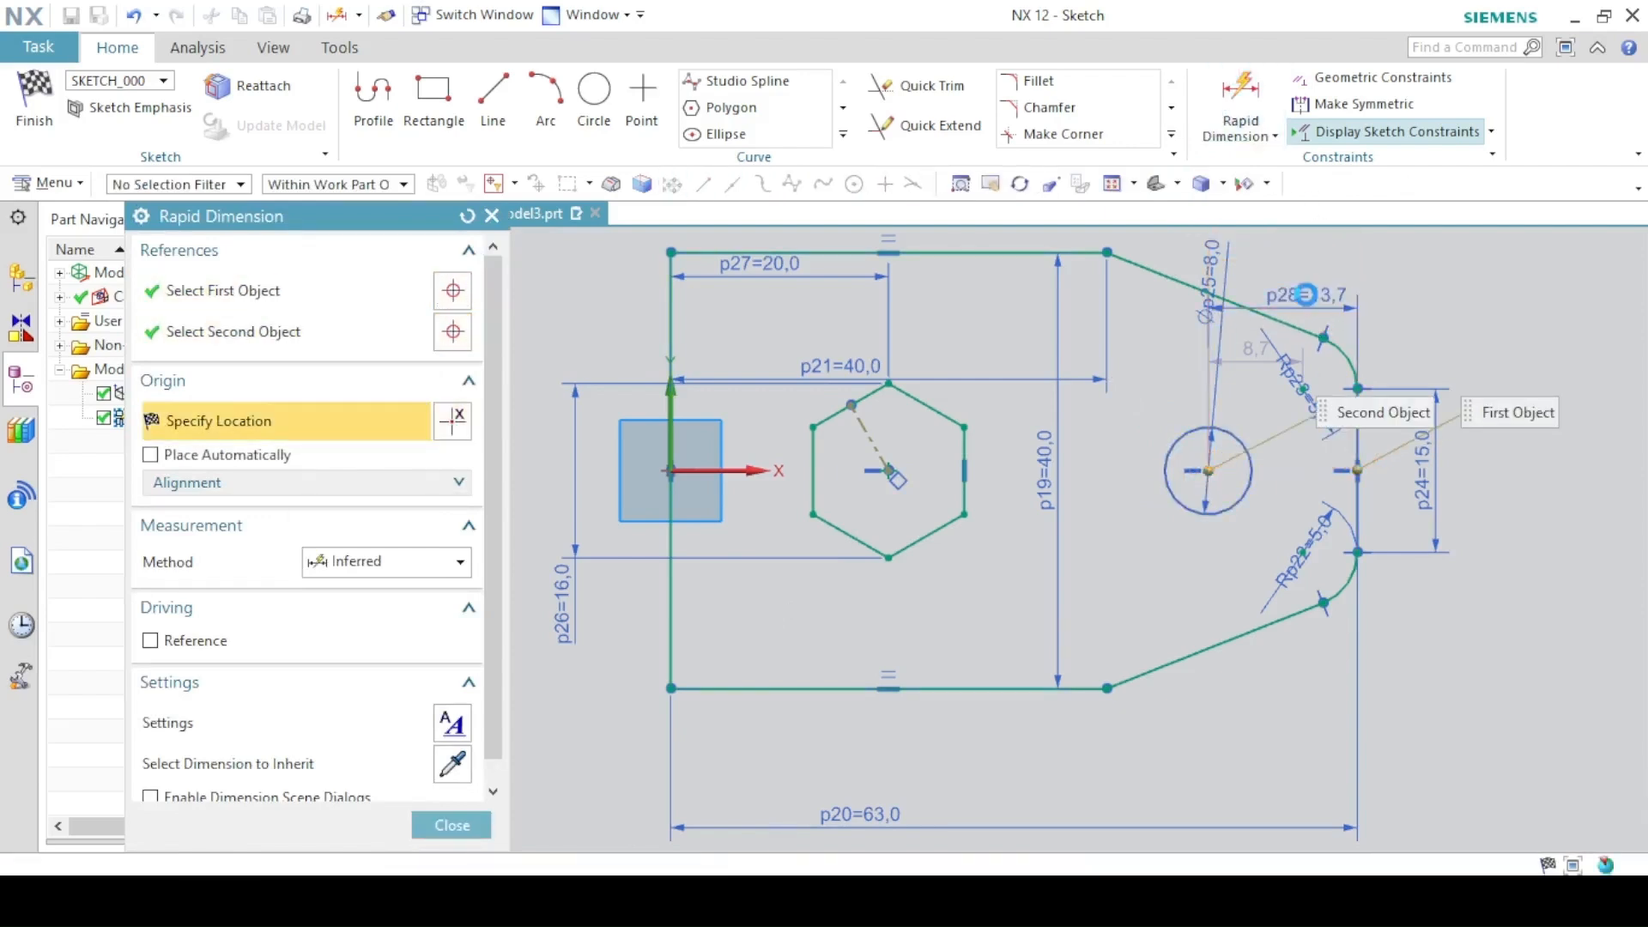
click(1306, 295)
text(13)
key(Return)
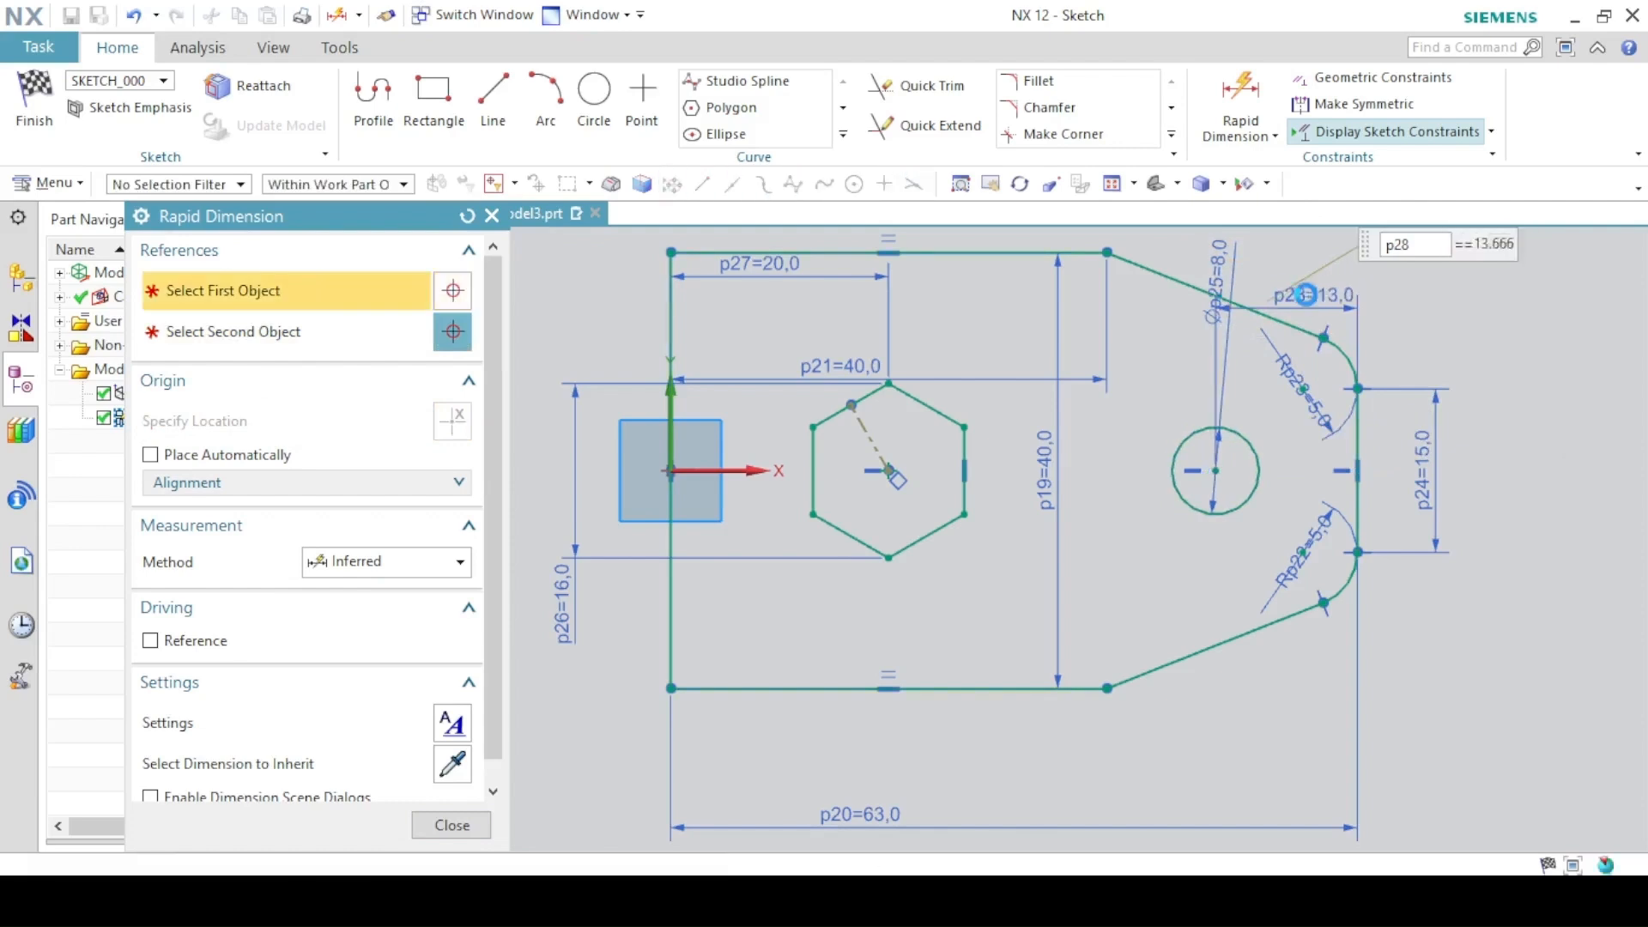
click(426, 831)
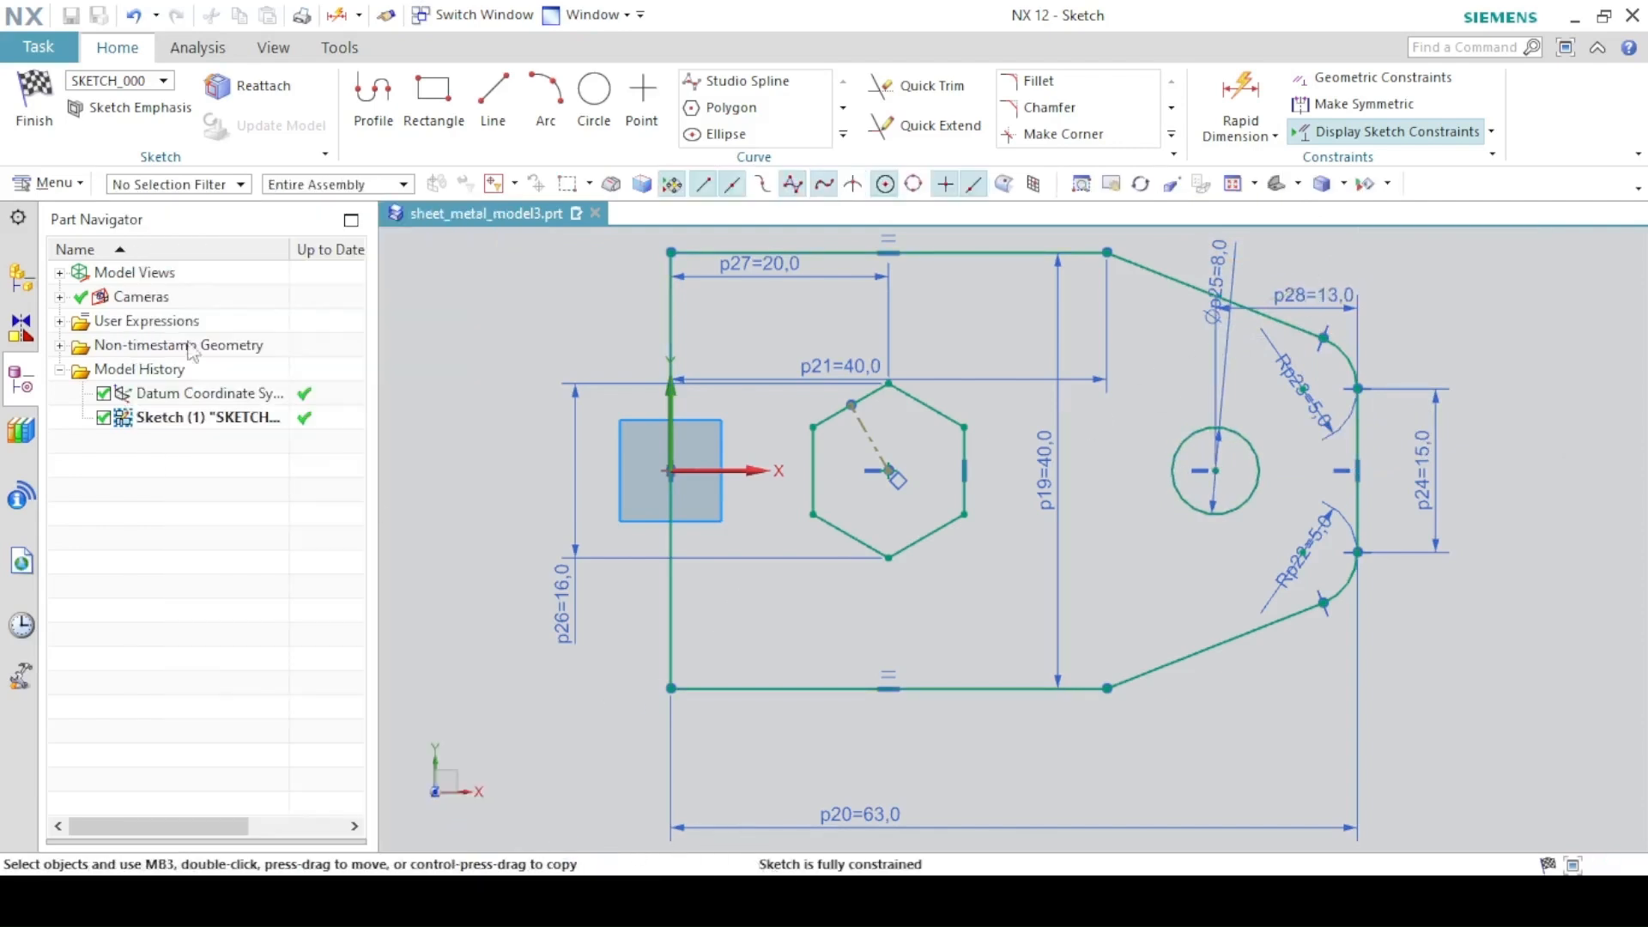
- Finish the sketch and create the base tab from it with a thickness of 1 mm
click(20, 99)
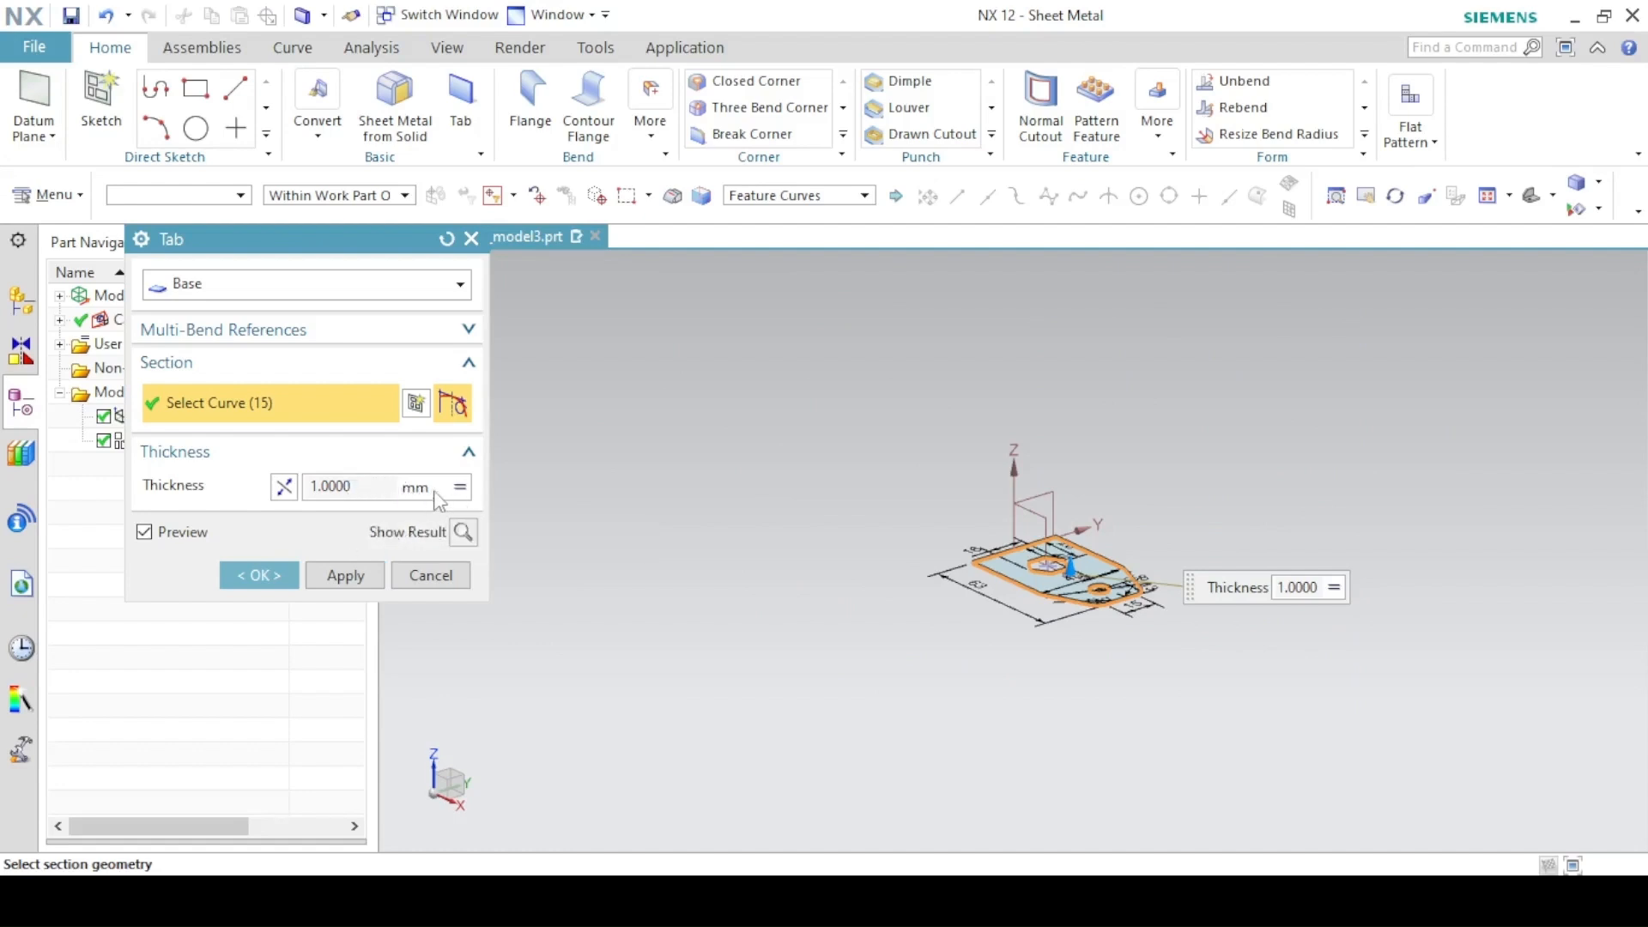
click(271, 573)
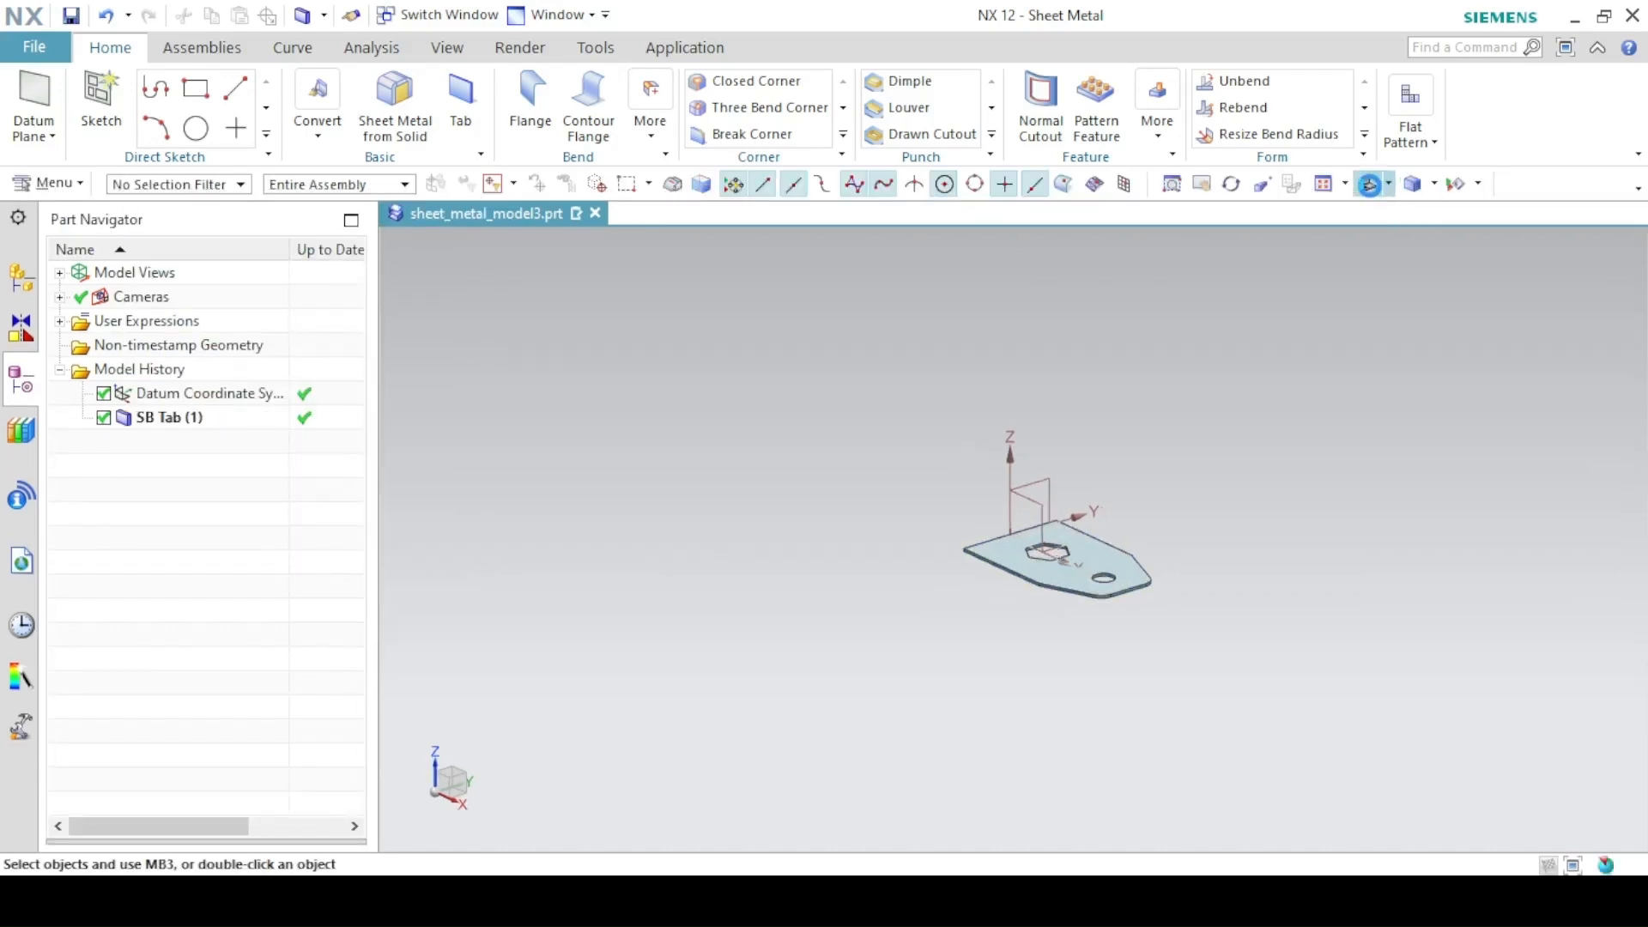
key(ctrl+f)
- Following the PDF drawing, set up an At End flange 35 mm wide and 15 mm long at 90° from the outer corner of the tab's straight side edge
key(alt+Tab)
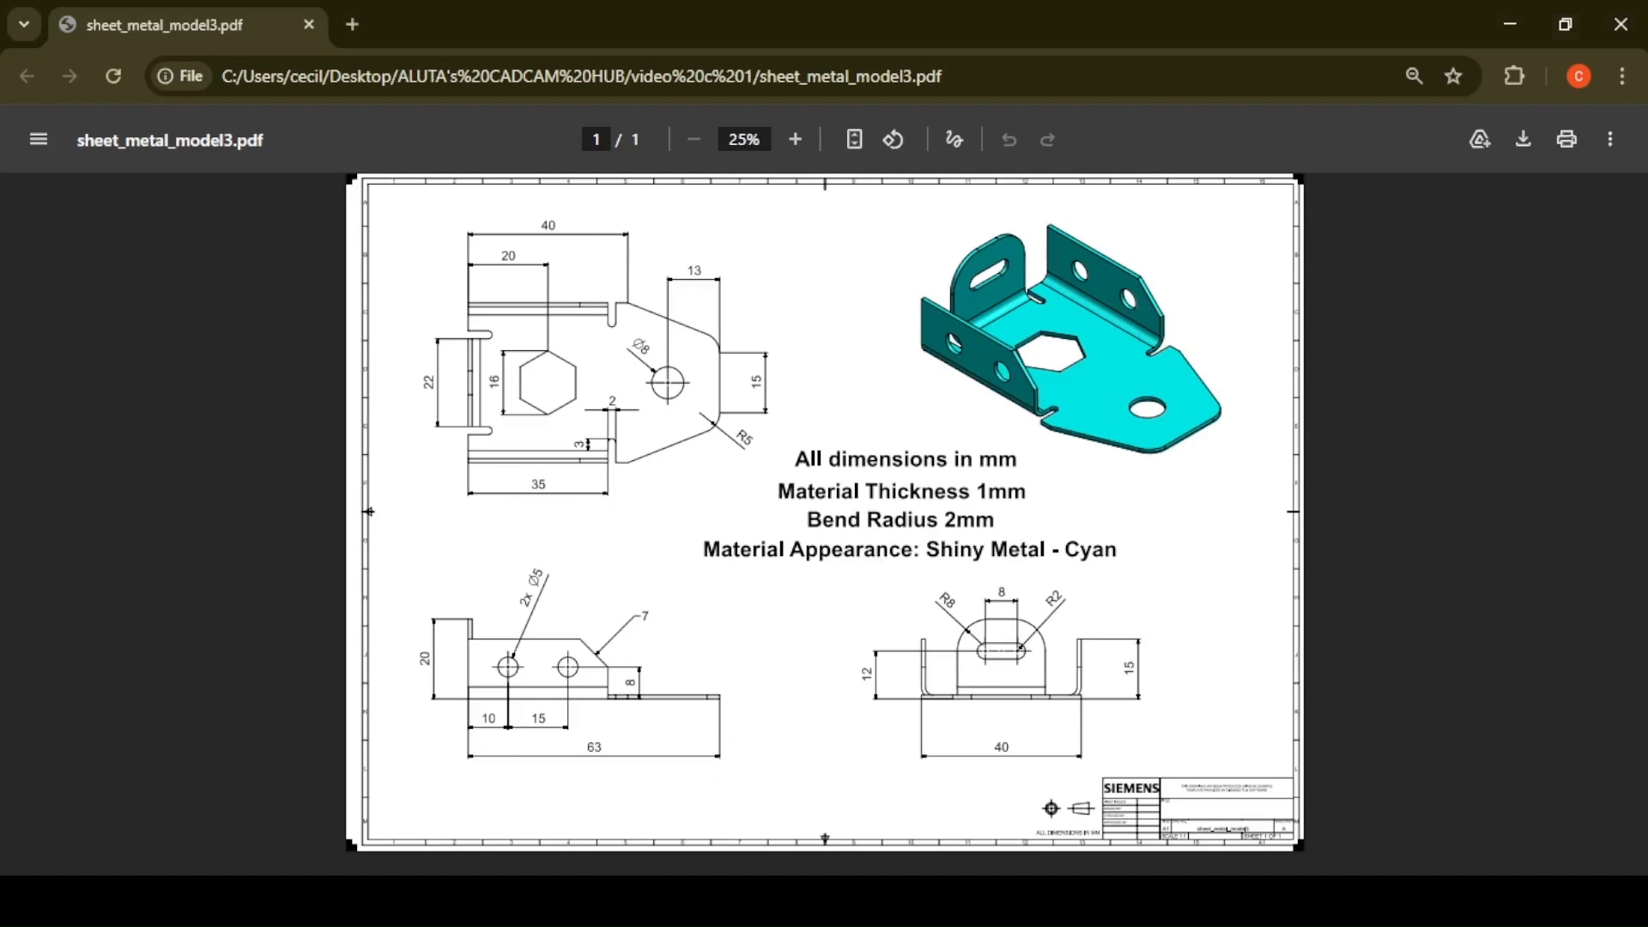
key(alt+Tab)
click(531, 99)
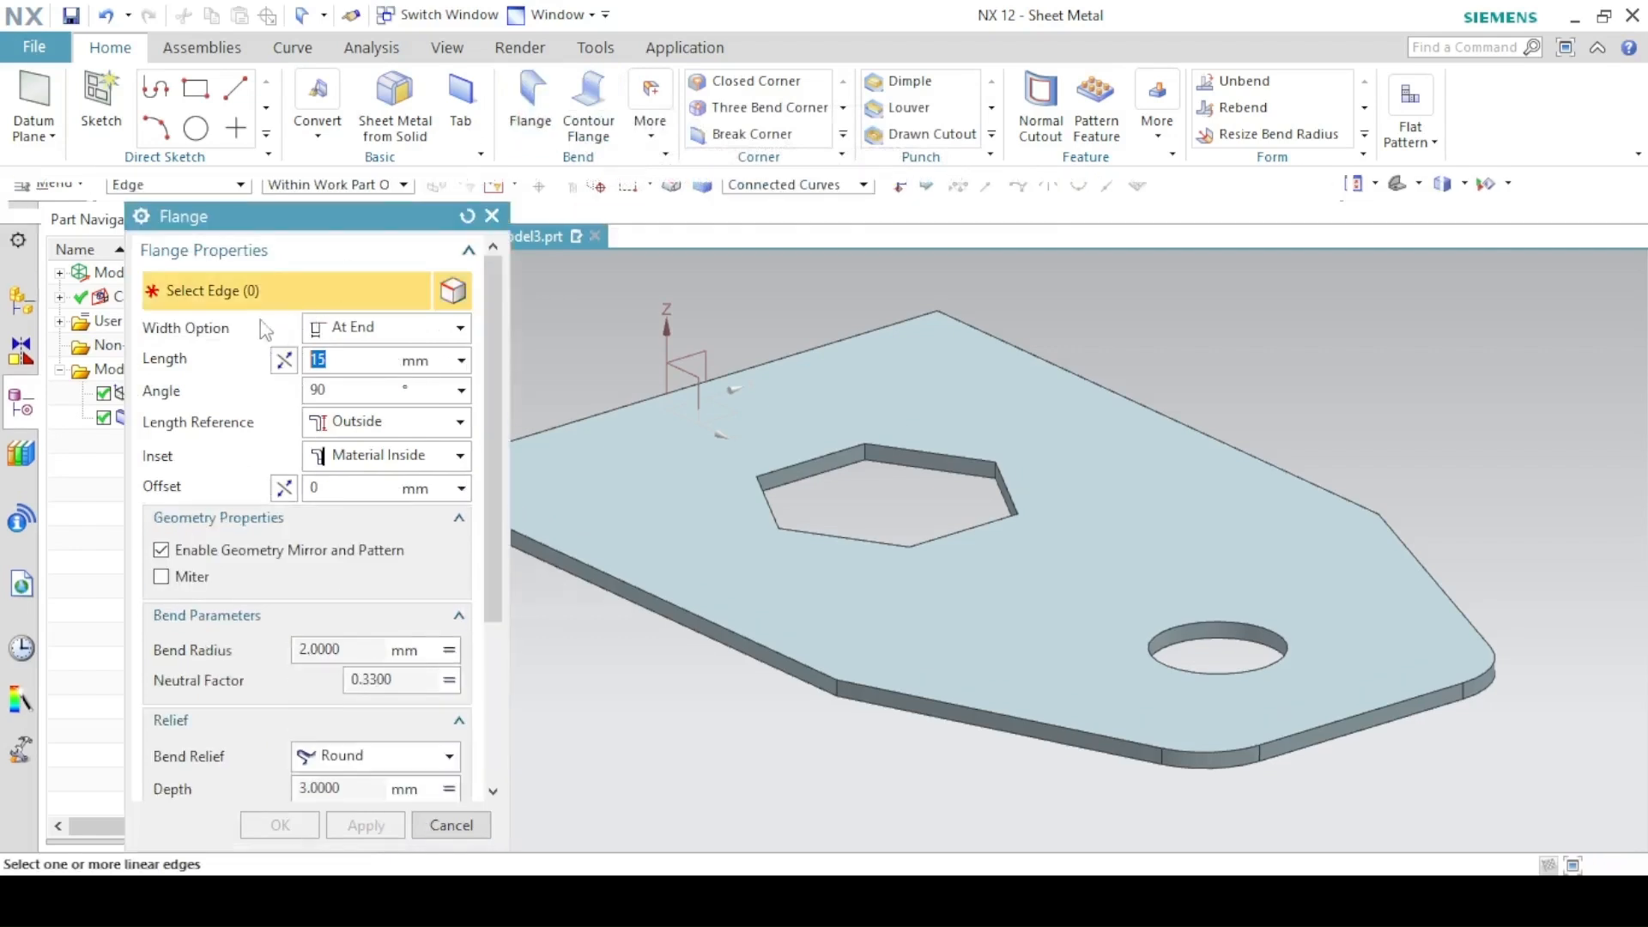
click(319, 347)
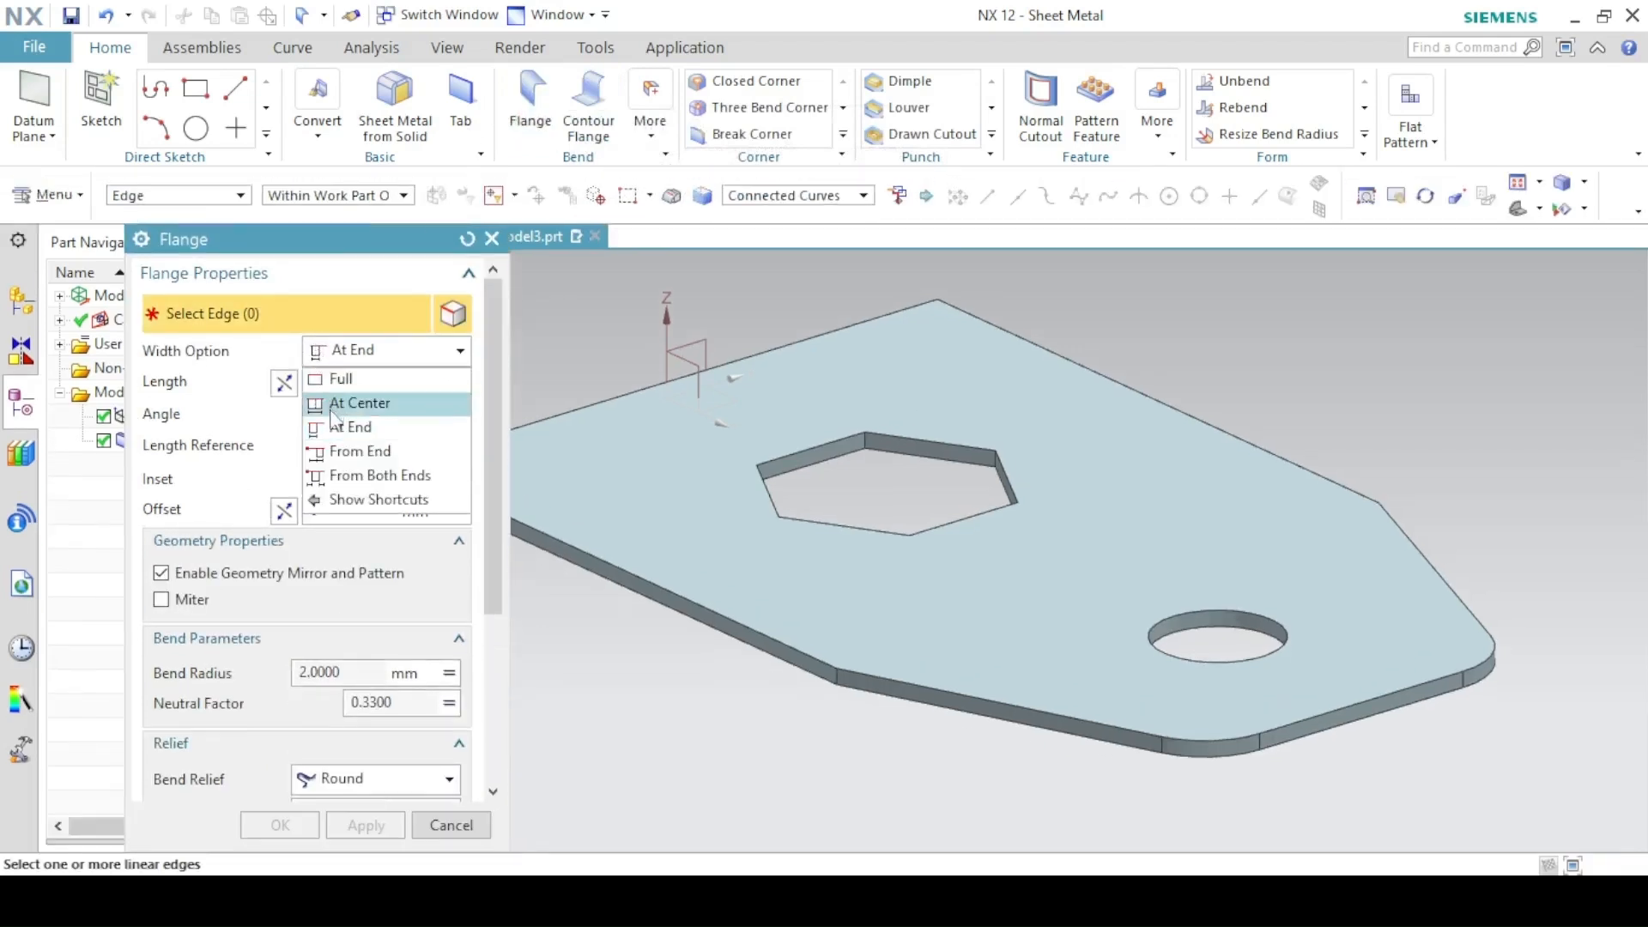
click(337, 357)
click(573, 543)
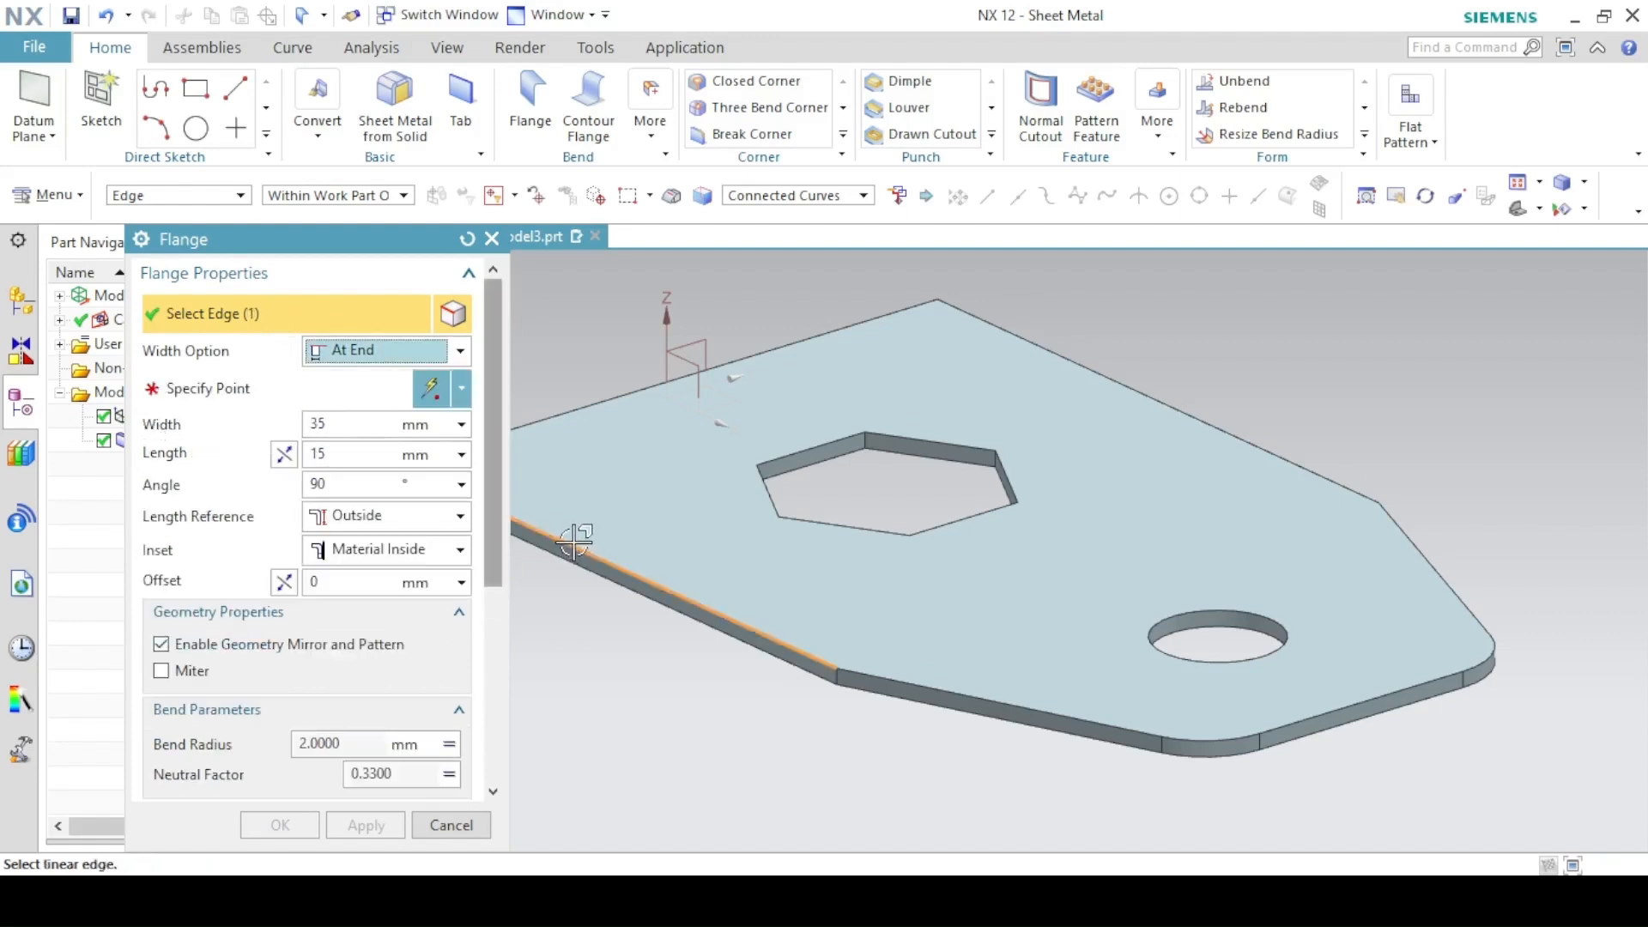
click(319, 375)
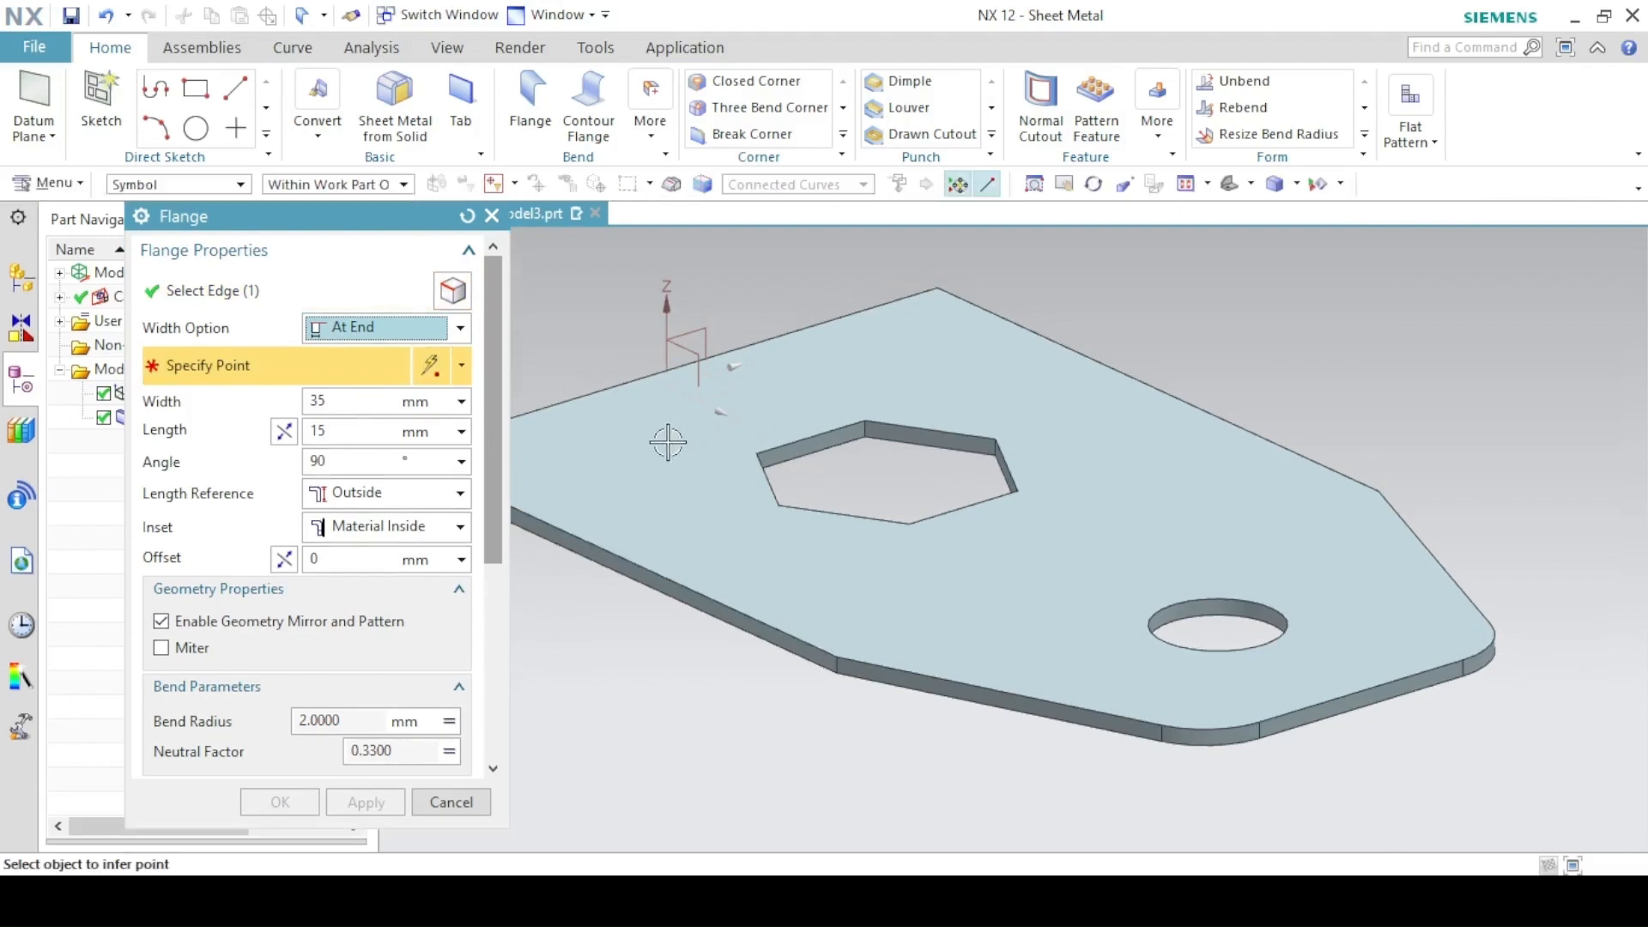
shift+middle_drag(633, 436, 981, 442)
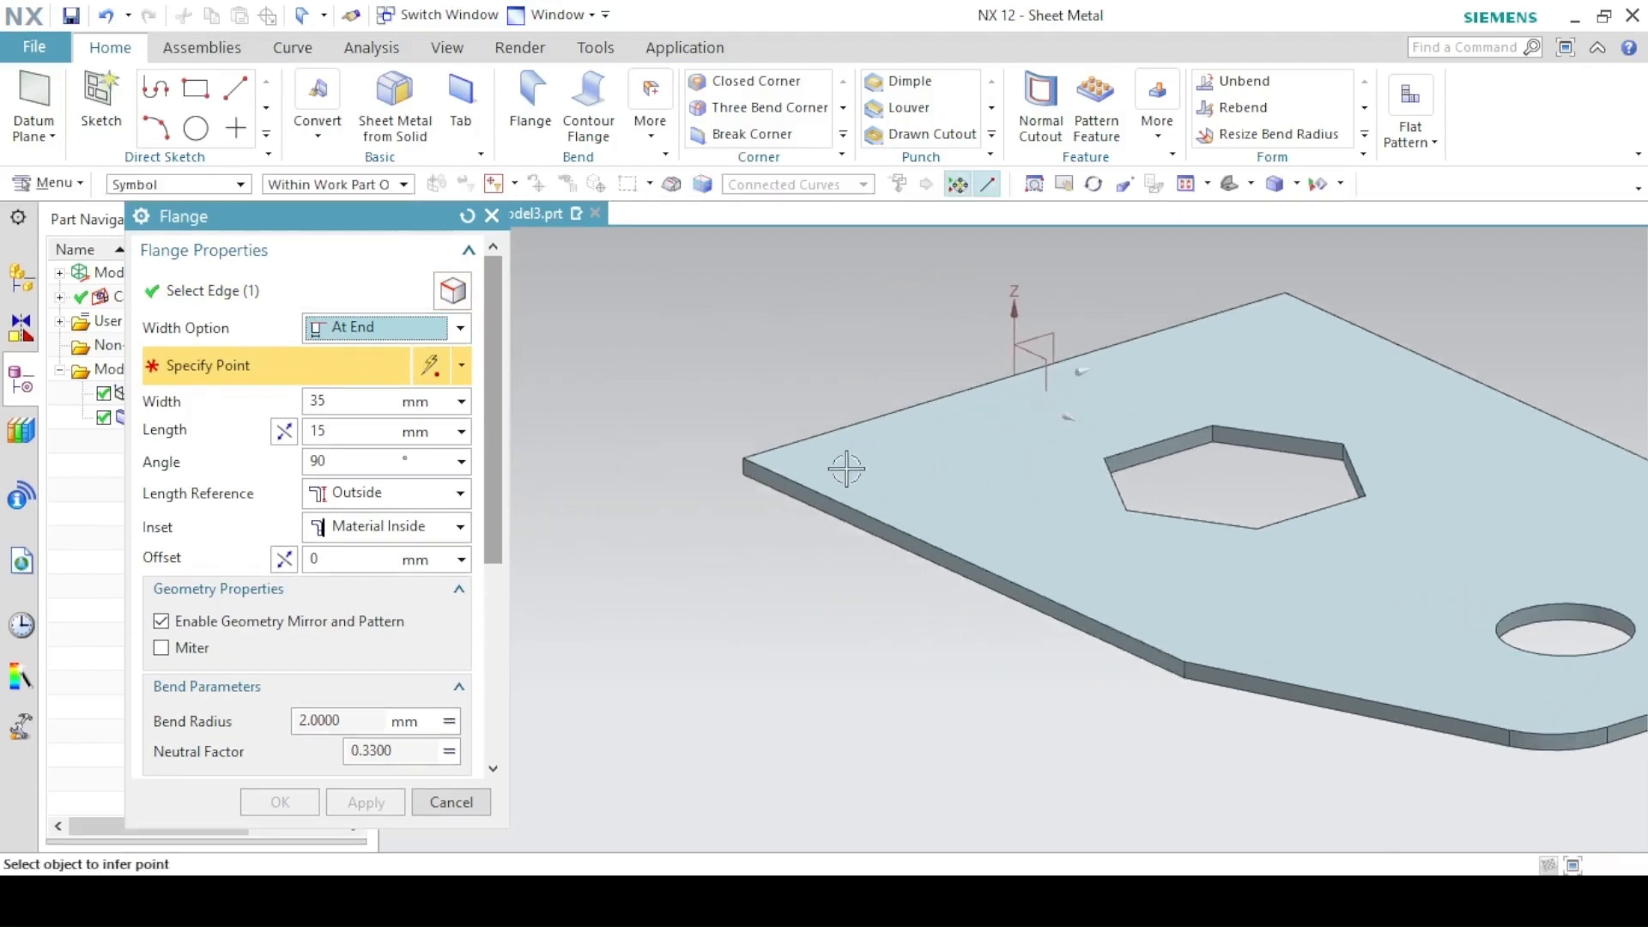
click(740, 451)
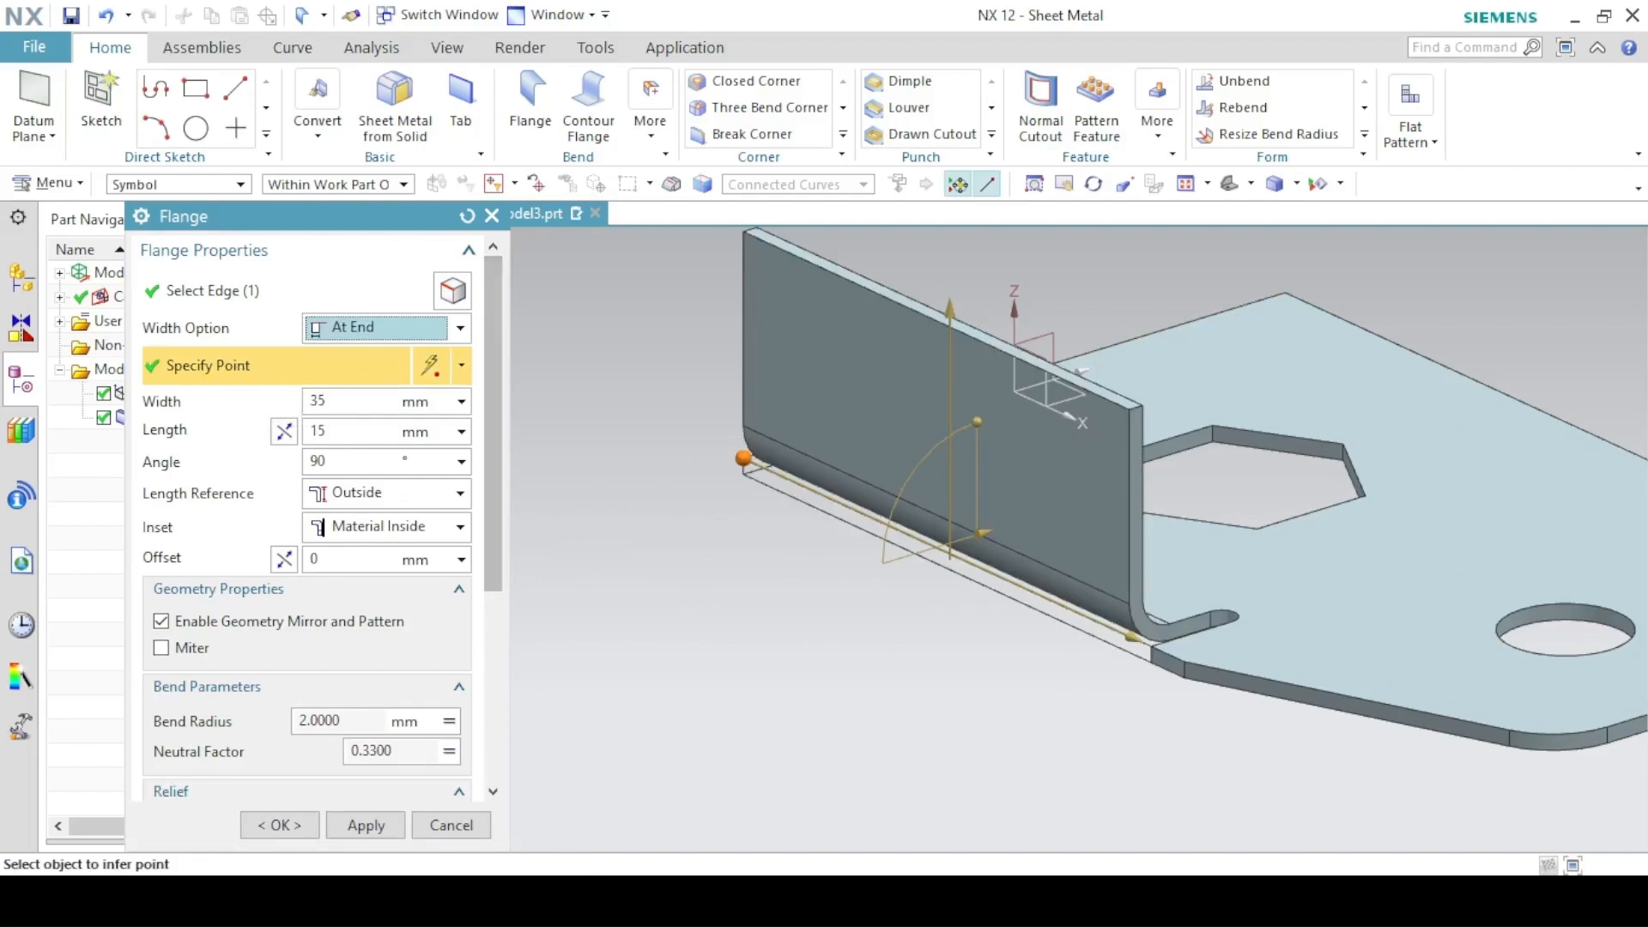
click(590, 900)
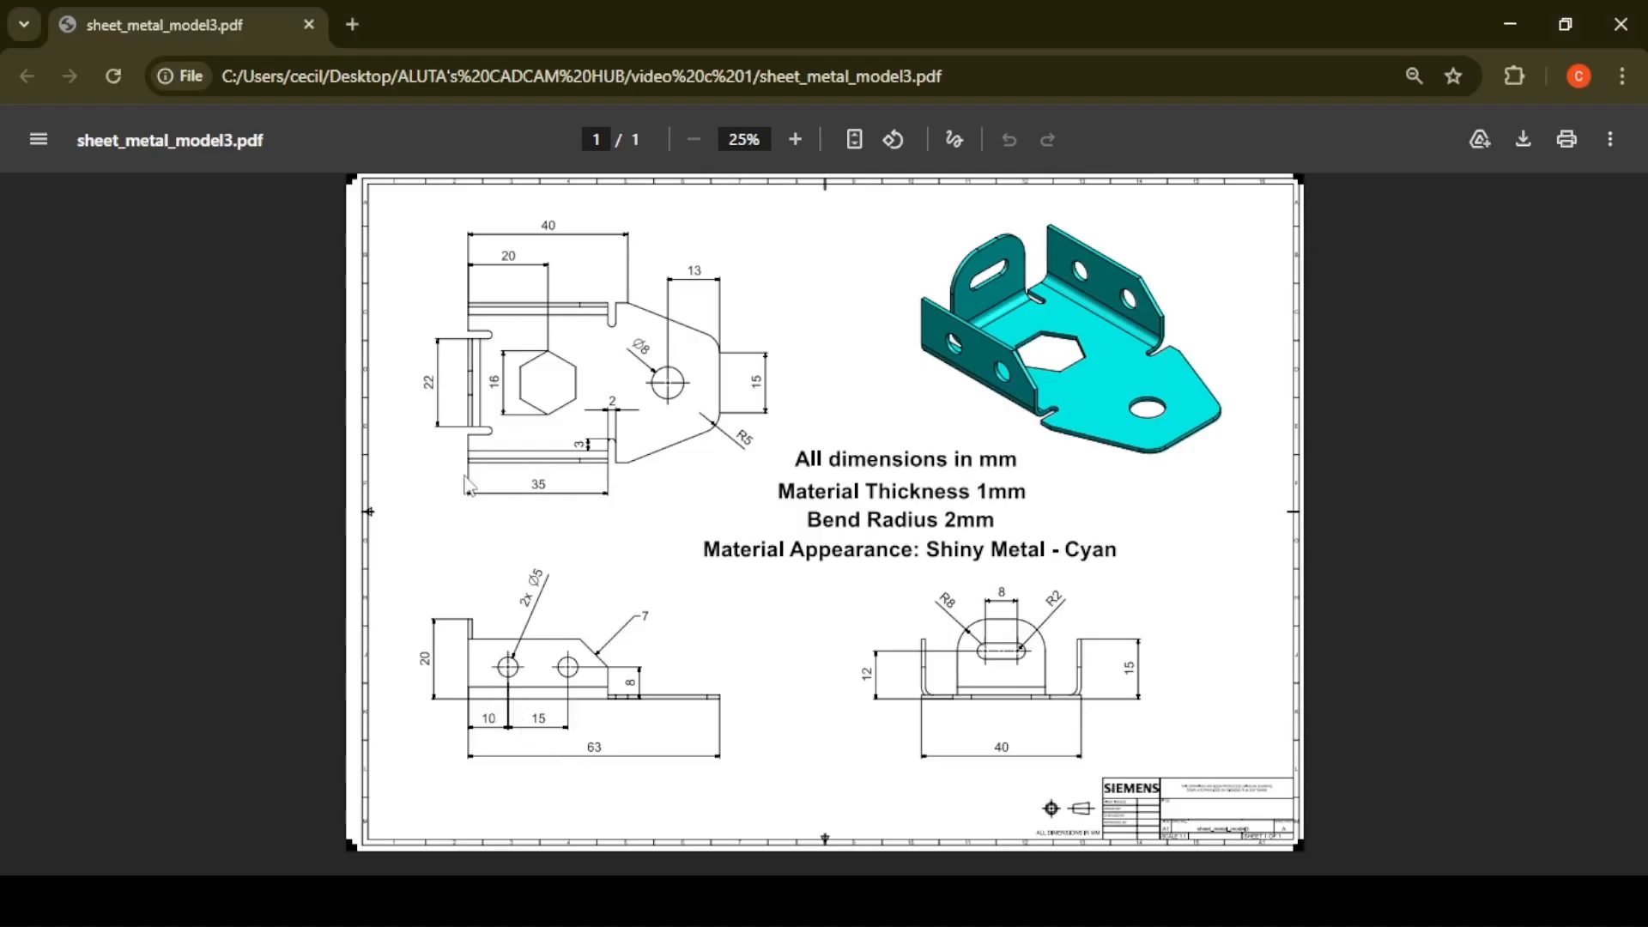